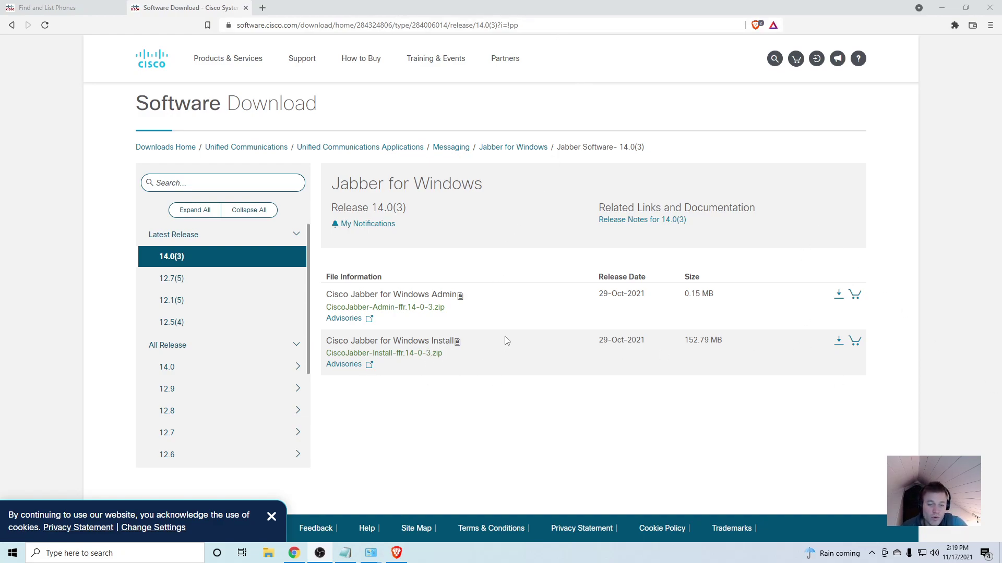
- Download the Jabber for Windows 14.0(3) install zip and accept the license agreement
{"action": "left_click", "coordinate": [838, 341]}
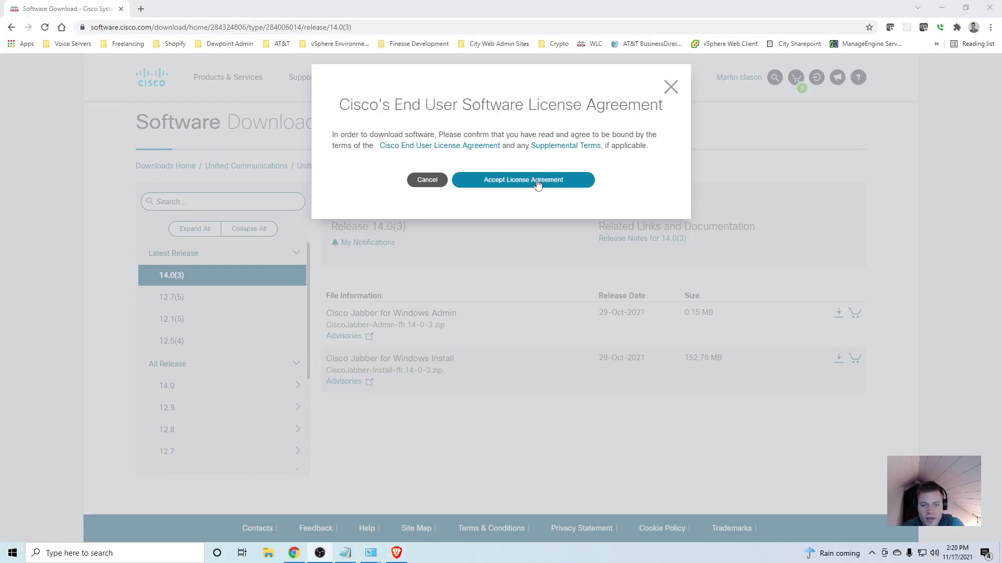
{"action": "left_click", "coordinate": [537, 182]}
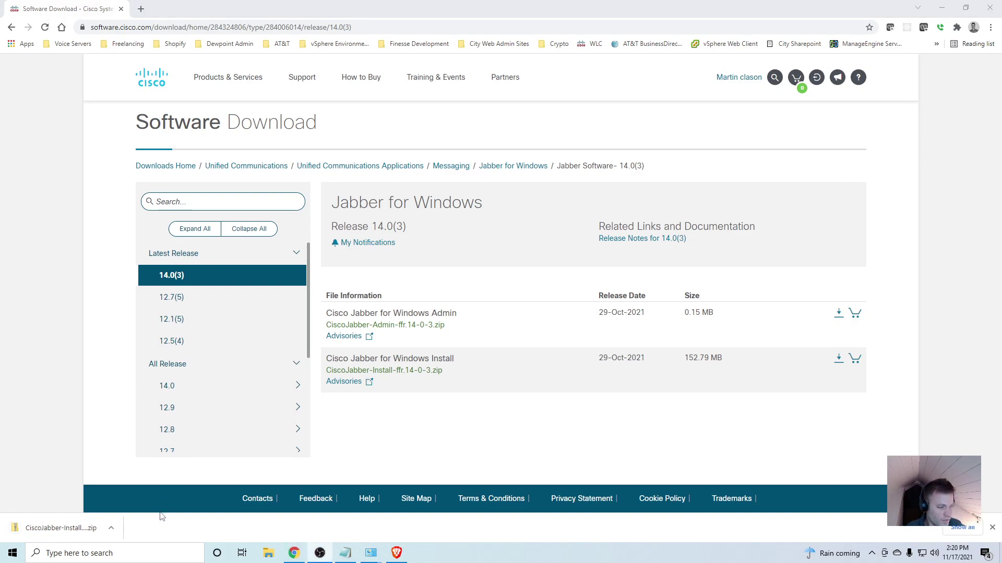
- Extract all files from the downloaded Jabber install zip in its download folder
{"action": "left_click", "coordinate": [111, 528]}
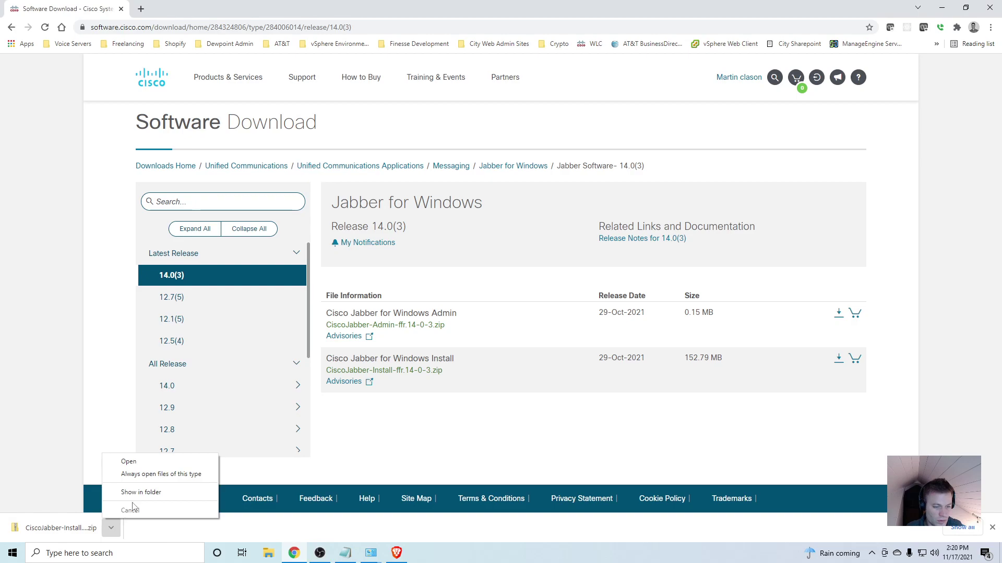
{"action": "left_click", "coordinate": [162, 493]}
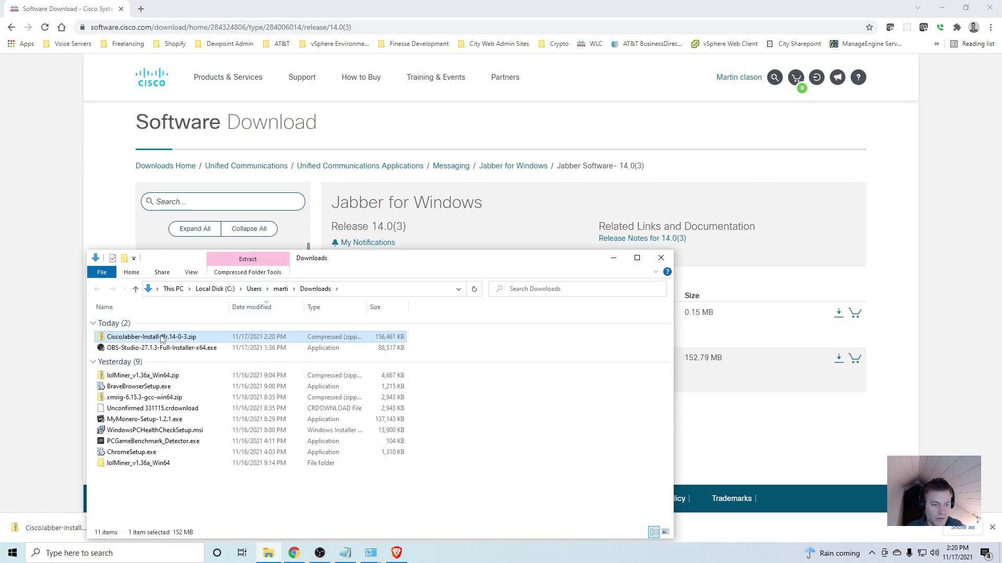
{"action": "right_click", "coordinate": [162, 339]}
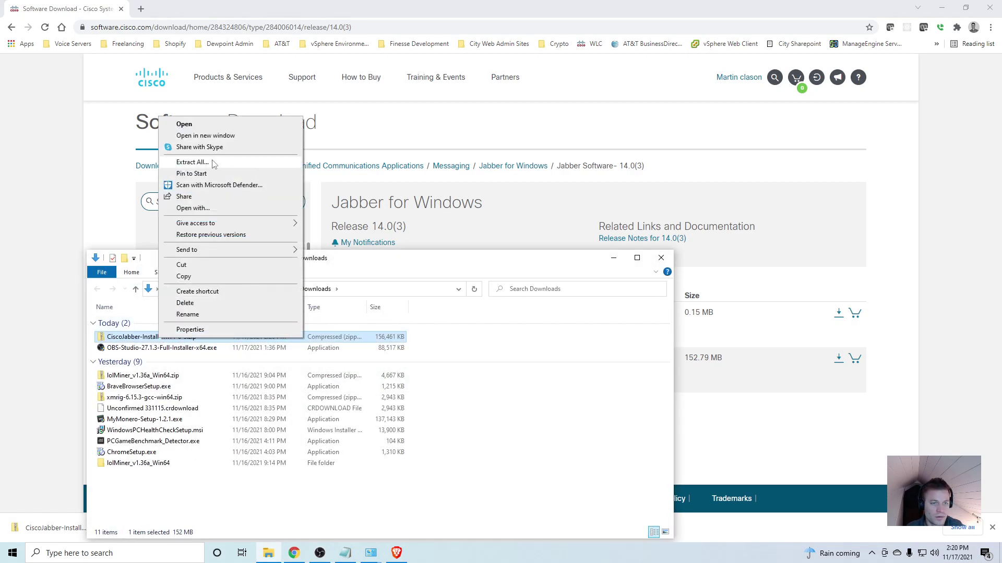
{"action": "left_click", "coordinate": [213, 163]}
{"action": "key", "text": "Return"}
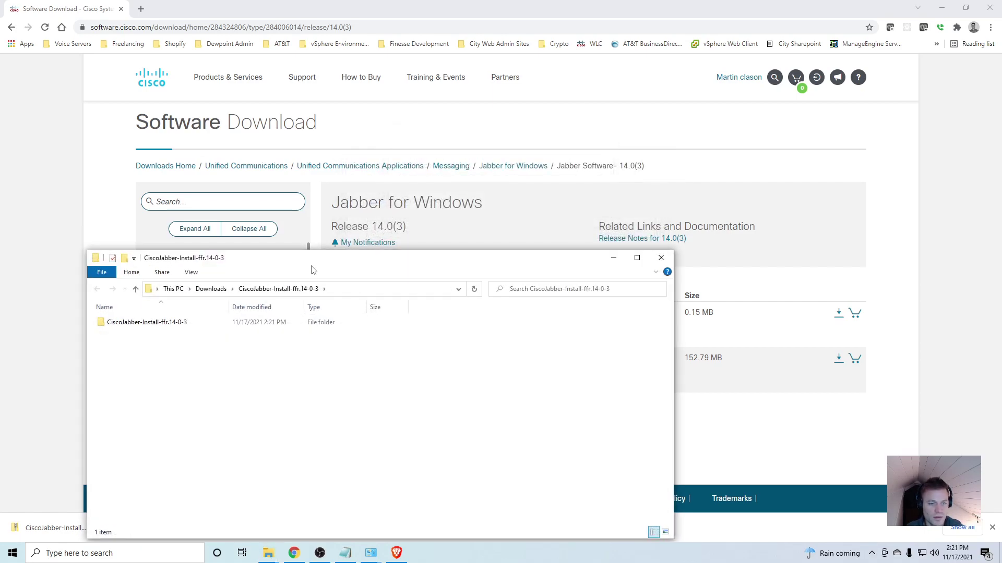
- Launch CiscoJabberSetup.msi from the extracted CiscoJabber-Install folder
{"action": "left_click_drag", "start_coordinate": [311, 270], "coordinate": [411, 155]}
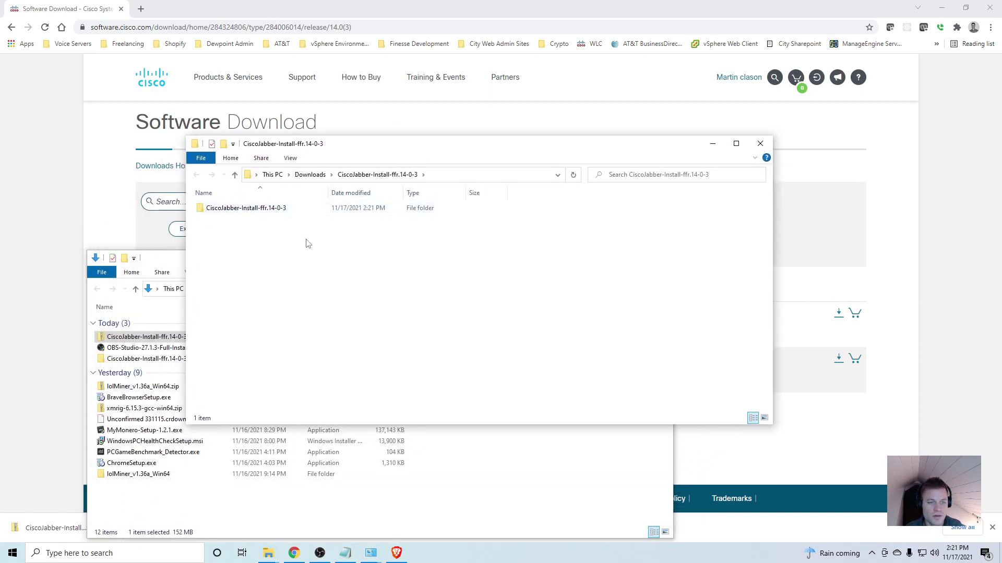
{"action": "double_click", "coordinate": [269, 210]}
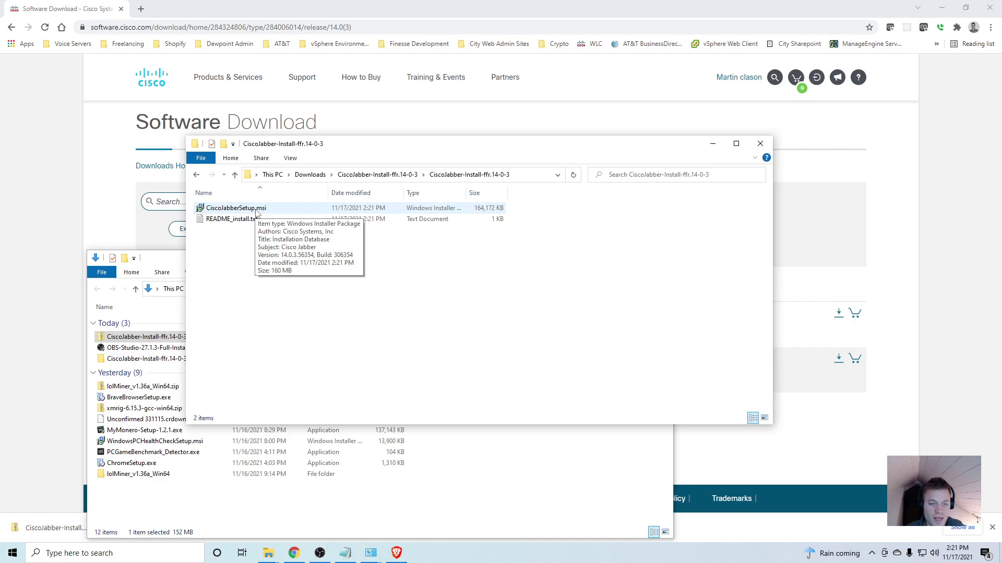
{"action": "double_click", "coordinate": [256, 208]}
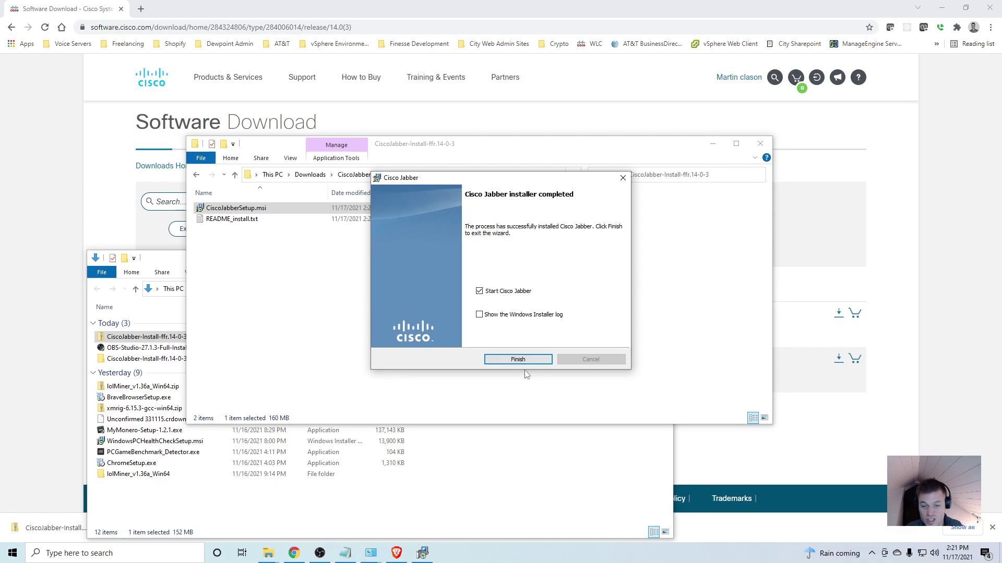
- Finish the Jabber installation with Start Cisco Jabber left checked
{"action": "left_click", "coordinate": [512, 361]}
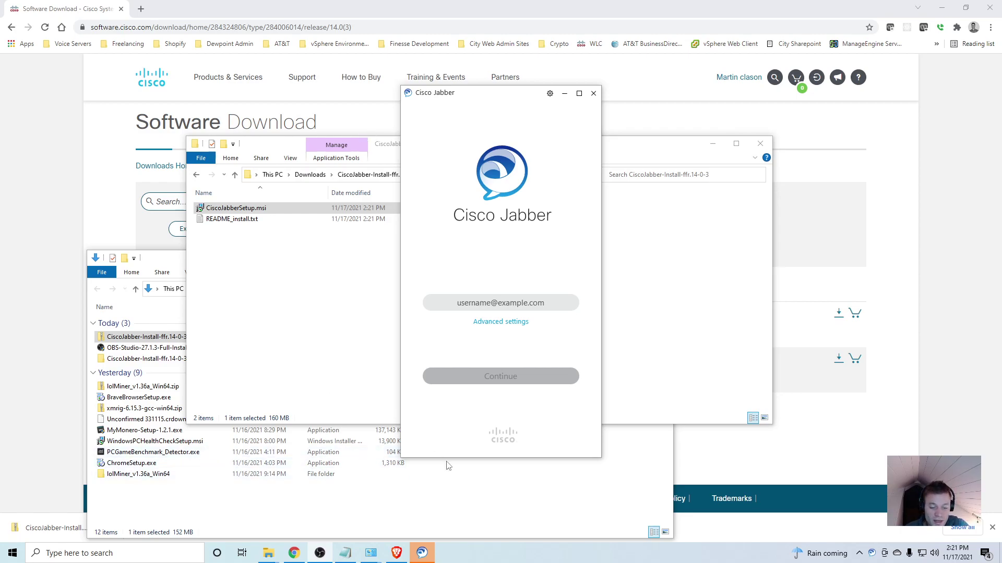
- From the Find and List Phones tab, open System > Server to list LAB-CUCM-01
{"action": "left_click", "coordinate": [396, 558]}
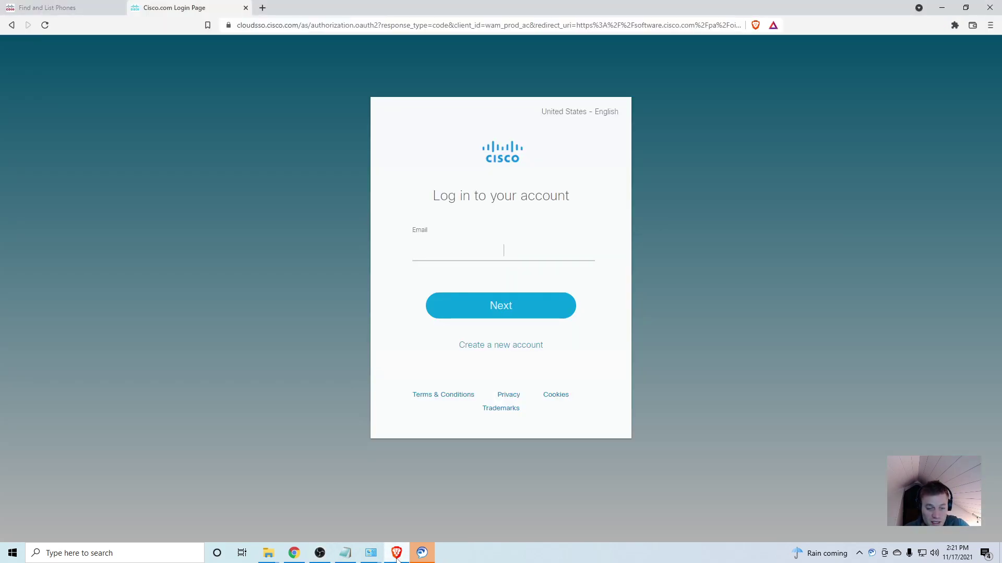
{"action": "left_click", "coordinate": [47, 7]}
{"action": "left_click", "coordinate": [16, 70]}
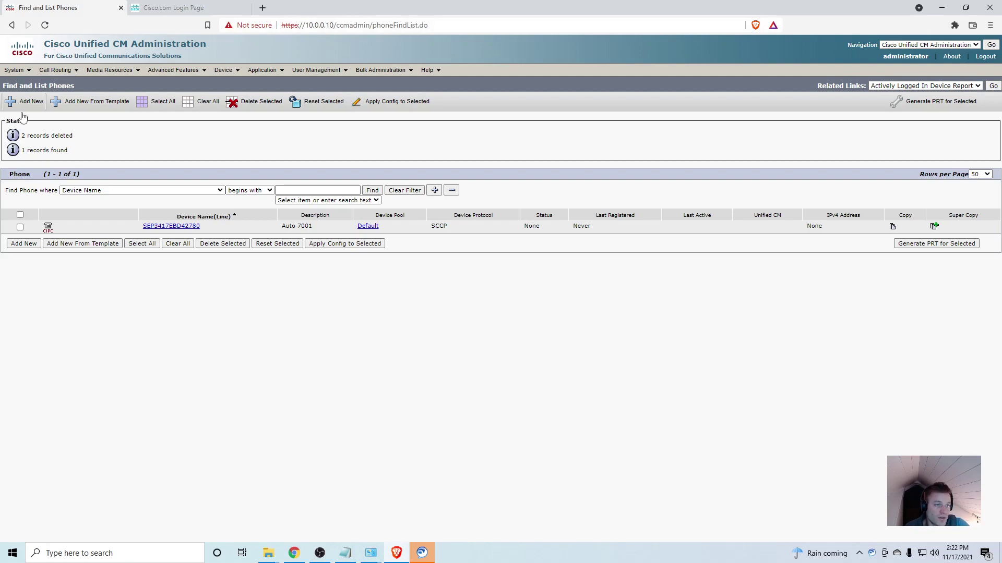
{"action": "left_click", "coordinate": [17, 71]}
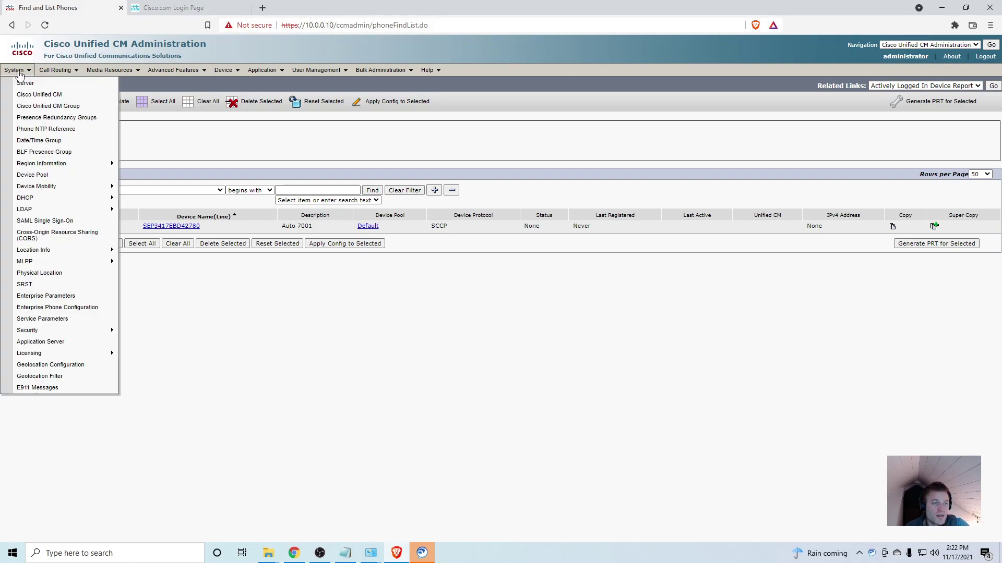
{"action": "left_click", "coordinate": [22, 84]}
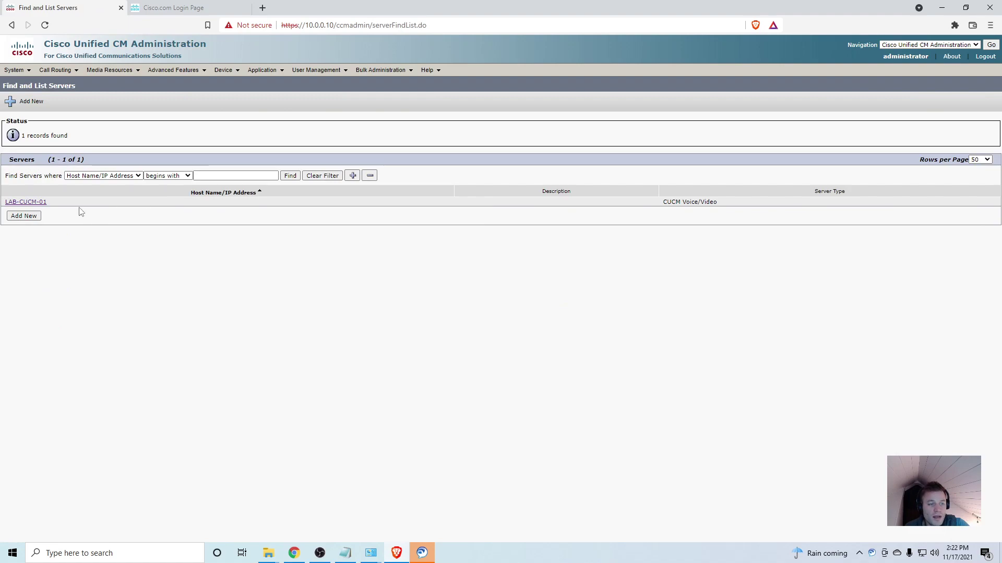
{"action": "left_click_drag", "start_coordinate": [62, 208], "coordinate": [5, 202]}
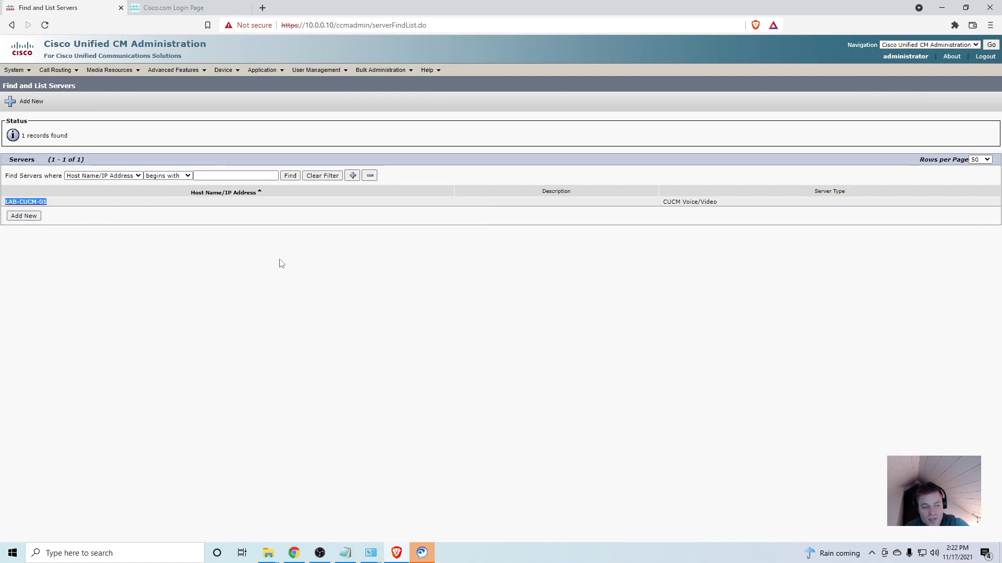
{"action": "left_click", "coordinate": [341, 418]}
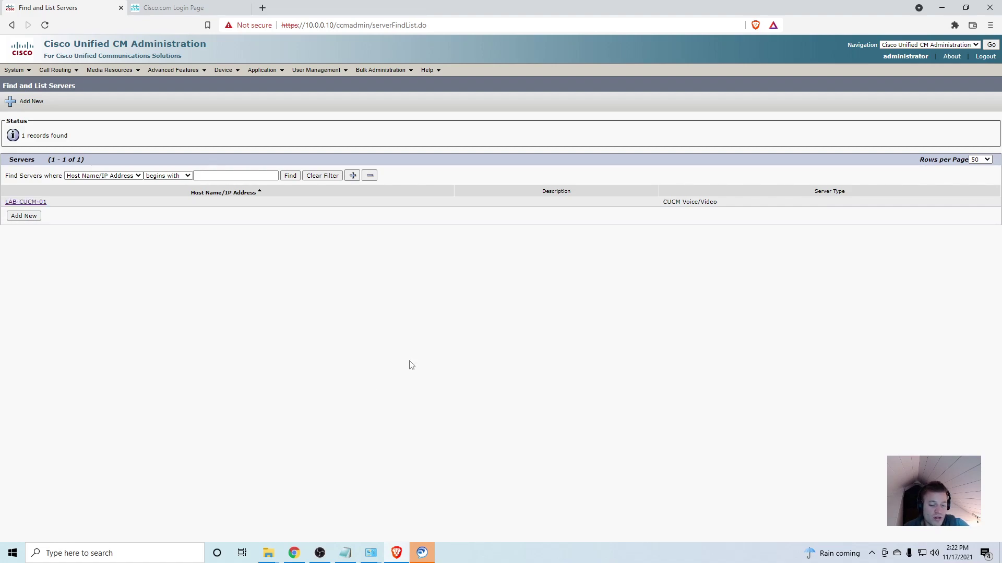
- Open Command Prompt via cmd and run ping LAB-CUCM-01
{"action": "key", "text": "super"}
{"action": "type", "text": "cmd"}
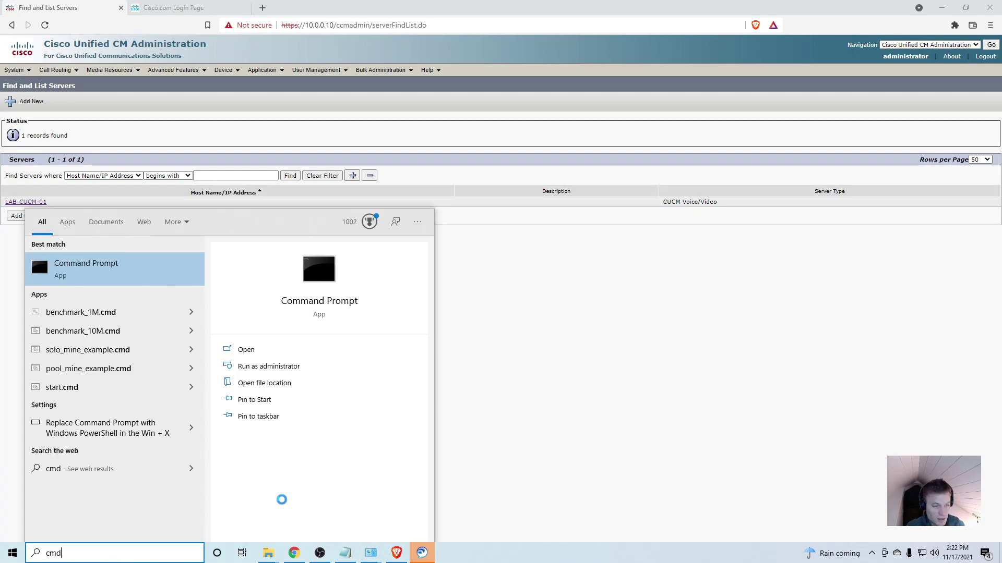
{"action": "key", "text": "Return"}
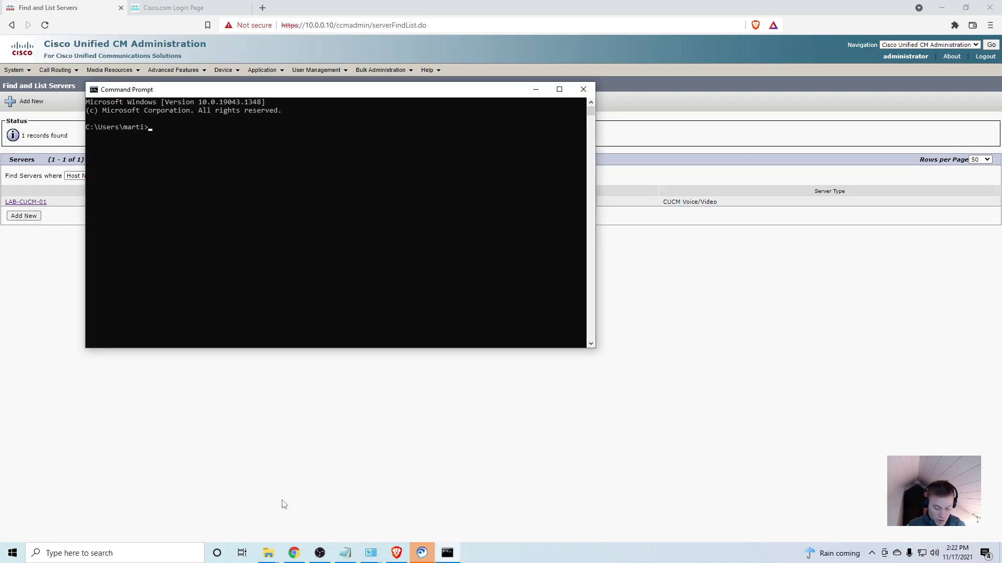
{"action": "type", "text": "ping LAB-CUCU"}
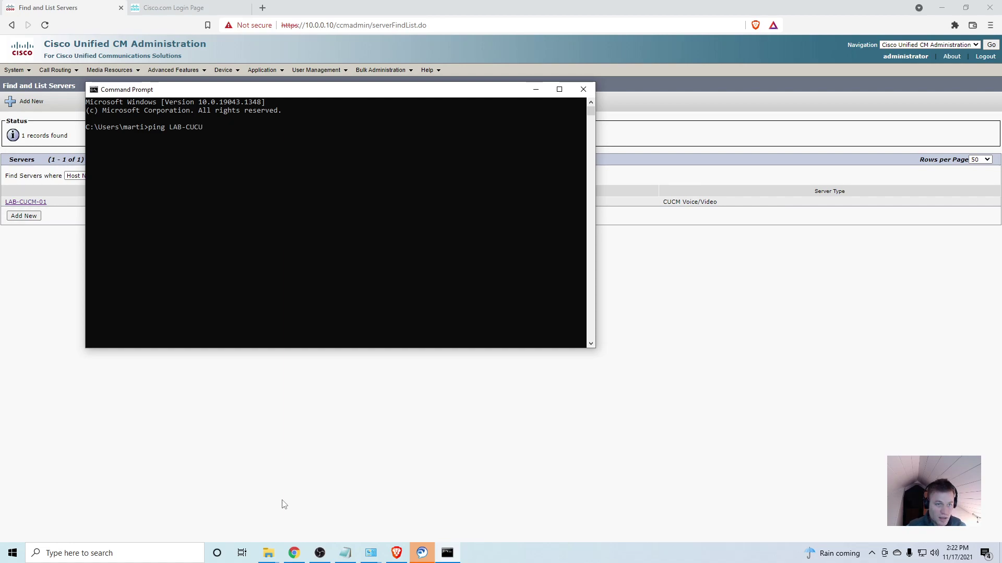
{"action": "key", "text": "BackSpace"}
{"action": "type", "text": "M-01"}
{"action": "key", "text": "Return"}
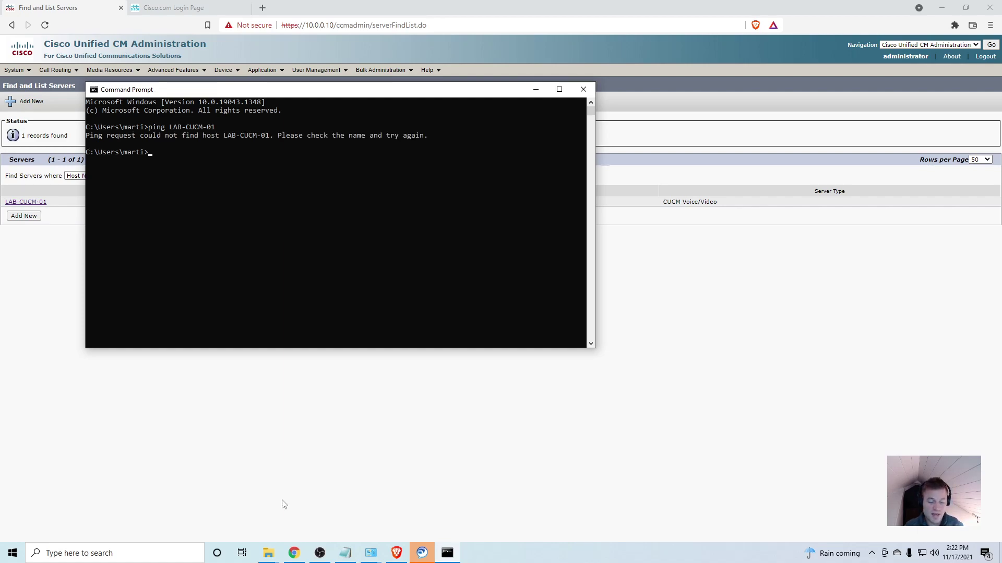
{"action": "left_click", "coordinate": [283, 505]}
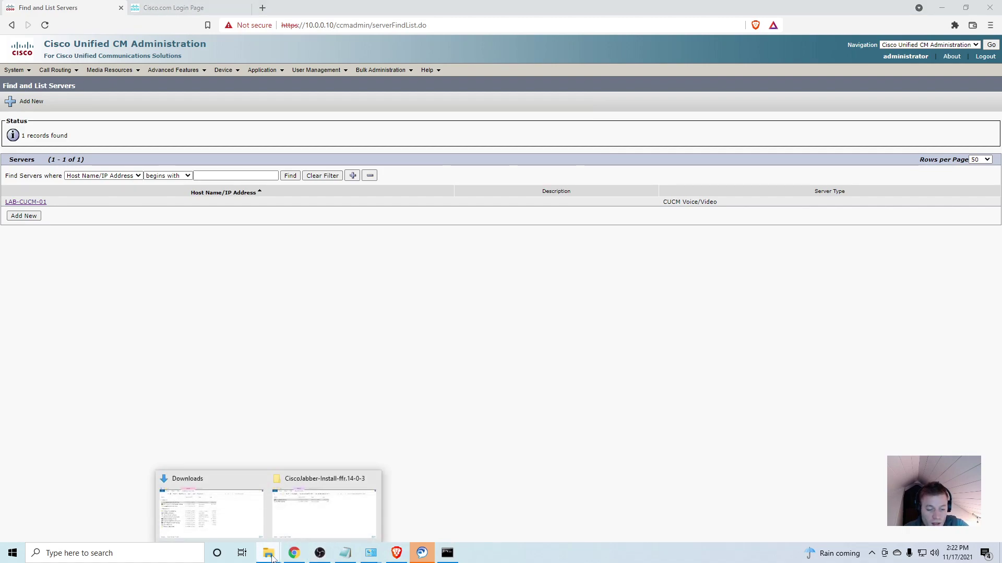
- Search Google for 'windows host file' in a new browser tab
{"action": "left_click", "coordinate": [293, 556]}
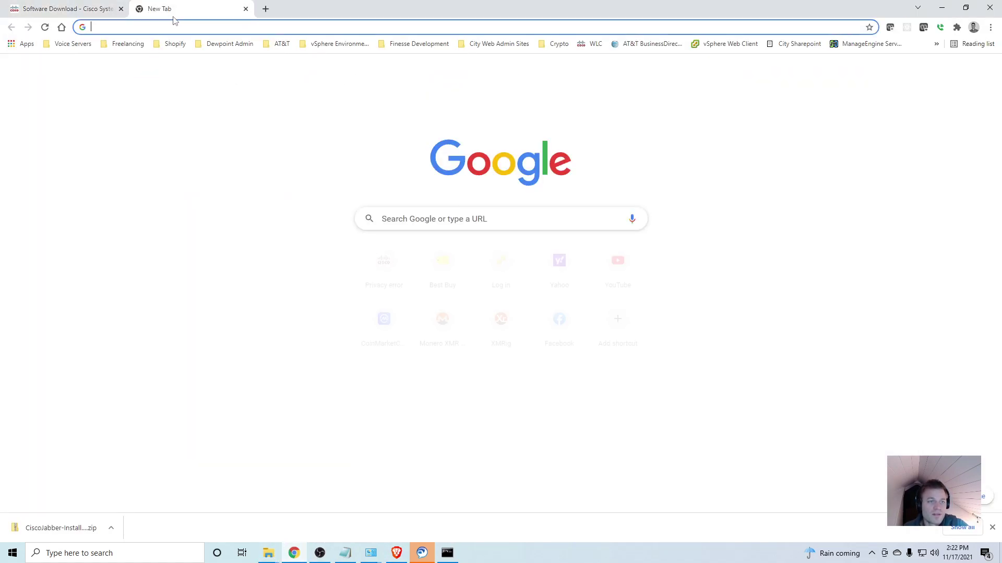
{"action": "left_click", "coordinate": [141, 9]}
{"action": "left_click", "coordinate": [174, 27]}
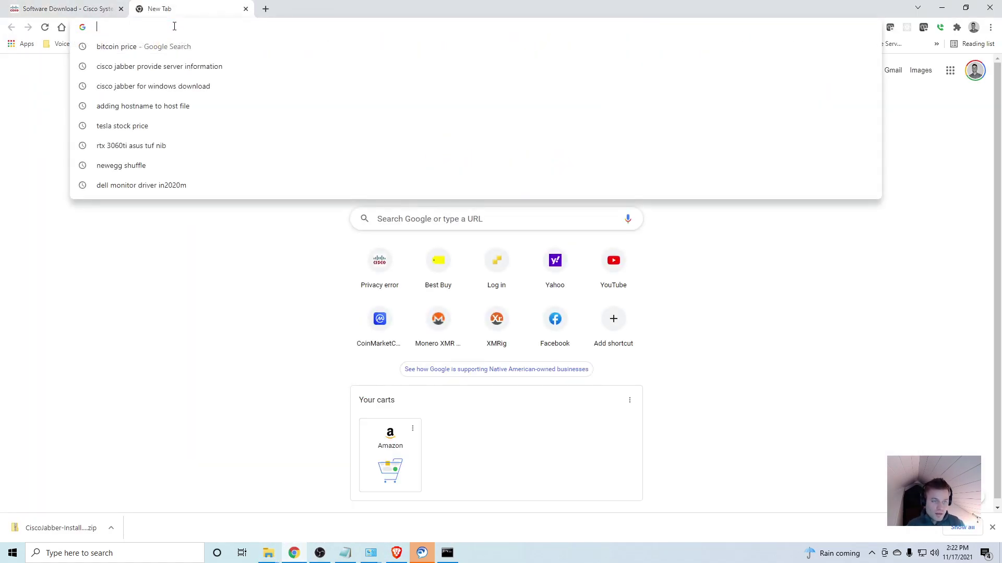
{"action": "type", "text": "wind"}
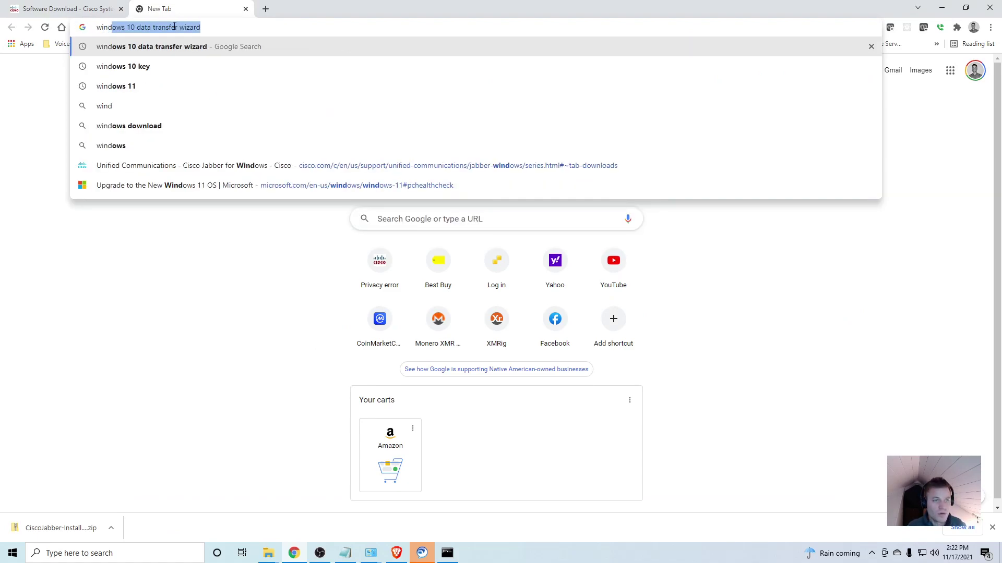
{"action": "type", "text": "ows ho"}
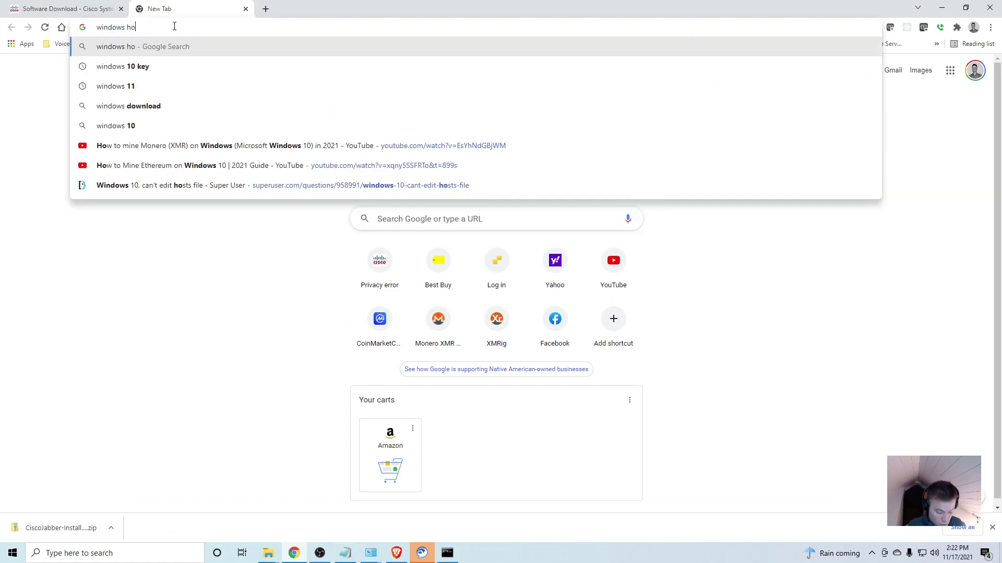
{"action": "type", "text": "st file"}
{"action": "key", "text": "Return"}
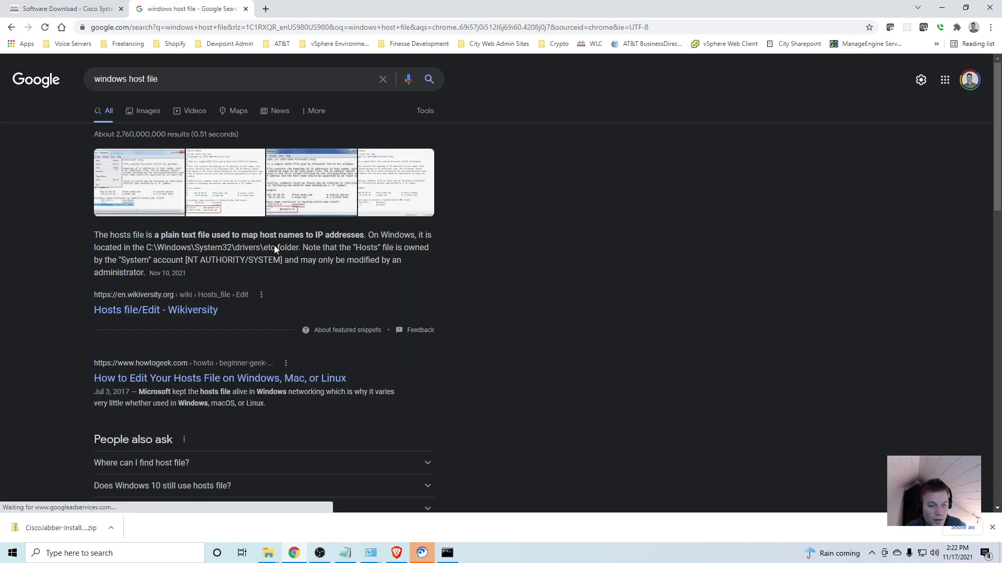
- Copy the hosts folder path C:\Windows\System32\drivers\etc from the search results
{"action": "left_click_drag", "start_coordinate": [275, 248], "coordinate": [149, 249]}
{"action": "right_click", "coordinate": [167, 249]}
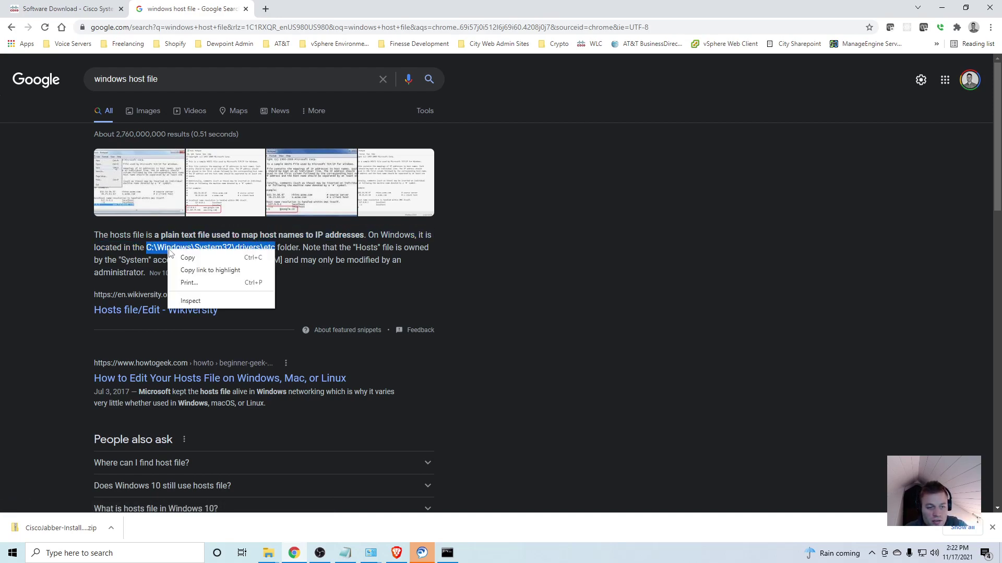
{"action": "left_click", "coordinate": [212, 258]}
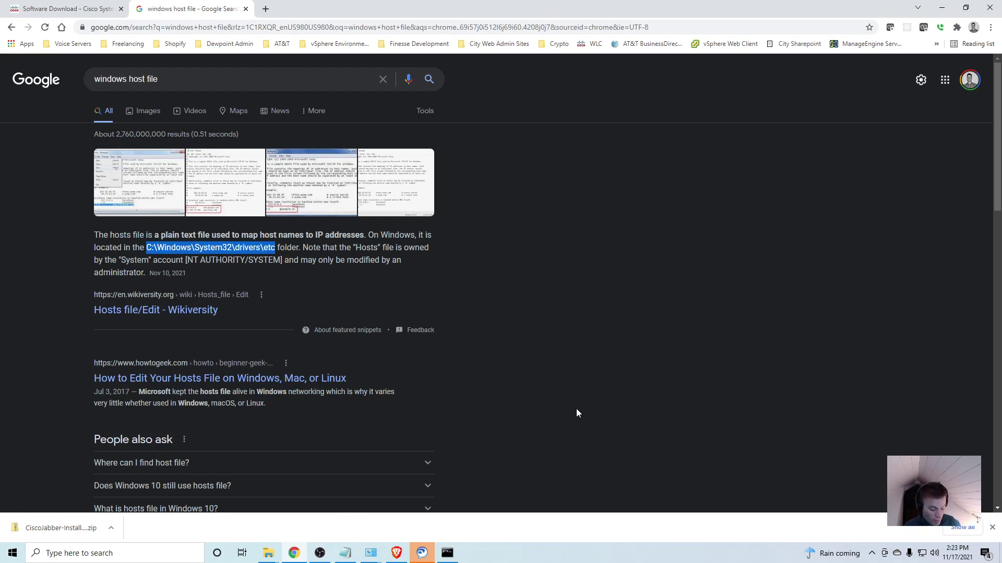
- Navigate File Explorer to C:\Windows\System32\drivers\etc by pasting the path
{"action": "key", "text": "super+e"}
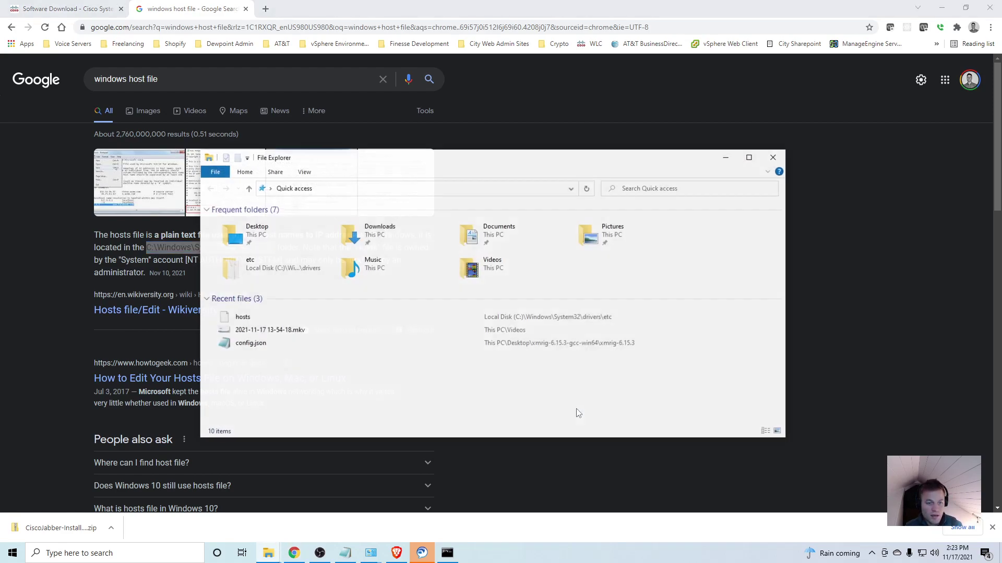
{"action": "left_click_drag", "start_coordinate": [427, 159], "coordinate": [628, 137]}
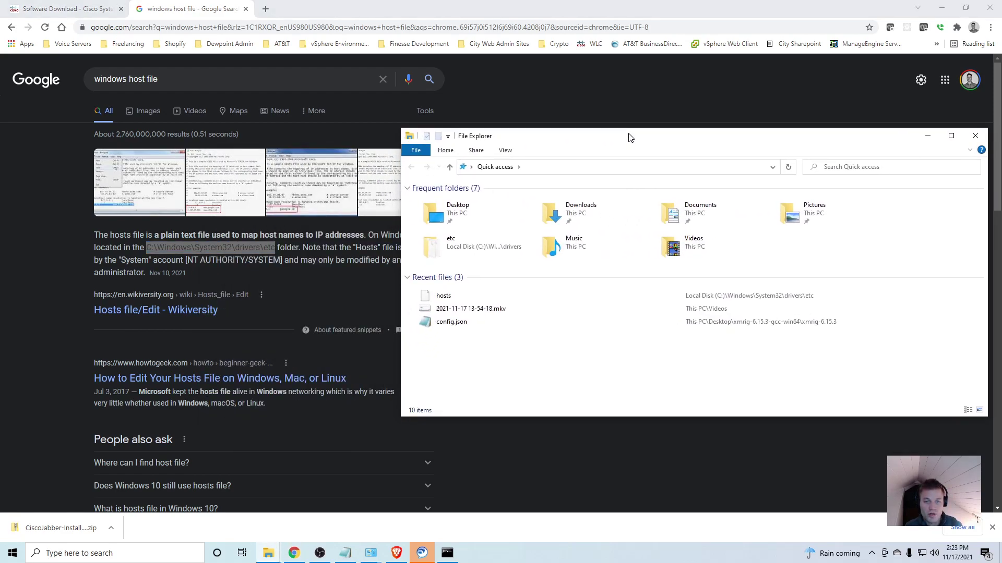
{"action": "left_click", "coordinate": [591, 166]}
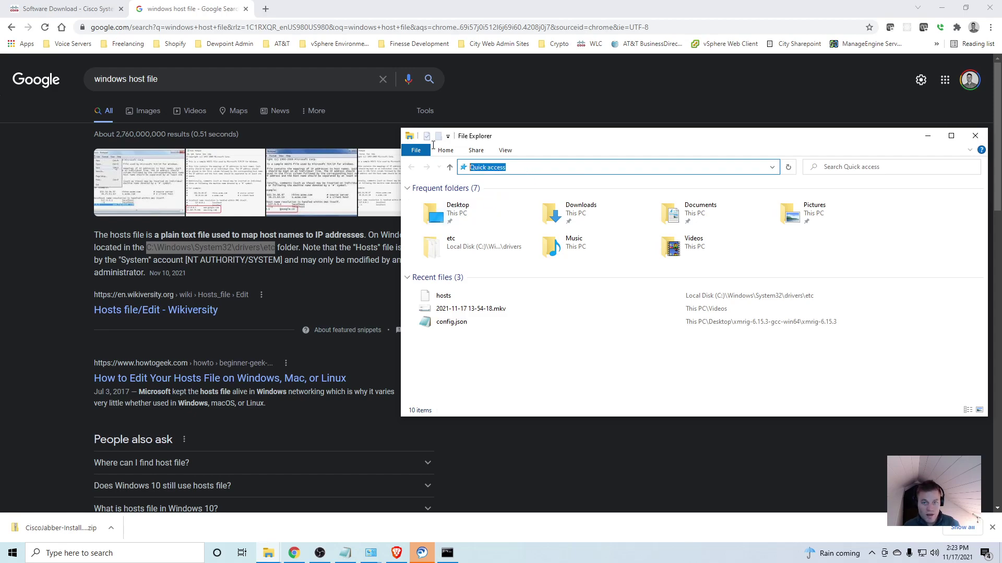
{"action": "key", "text": "ctrl+v"}
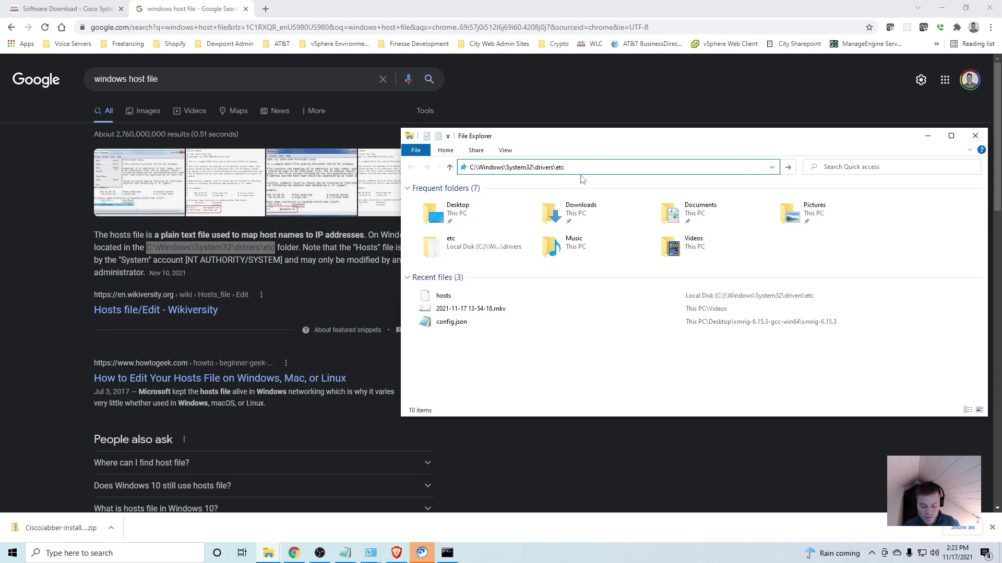
{"action": "key", "text": "Return"}
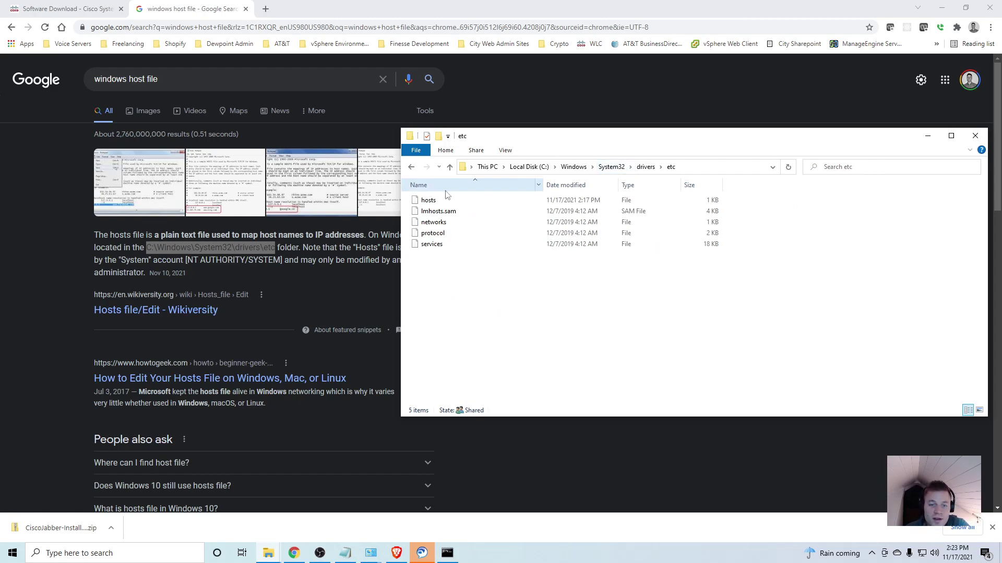
- Open the hosts file with Notepad
{"action": "left_click", "coordinate": [443, 200]}
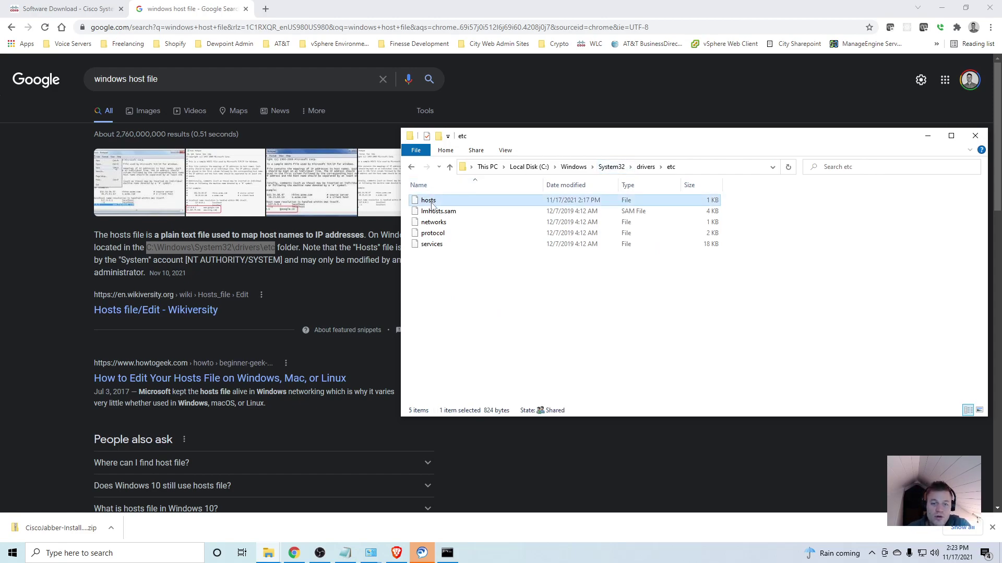
{"action": "right_click", "coordinate": [458, 205]}
{"action": "left_click", "coordinate": [490, 208]}
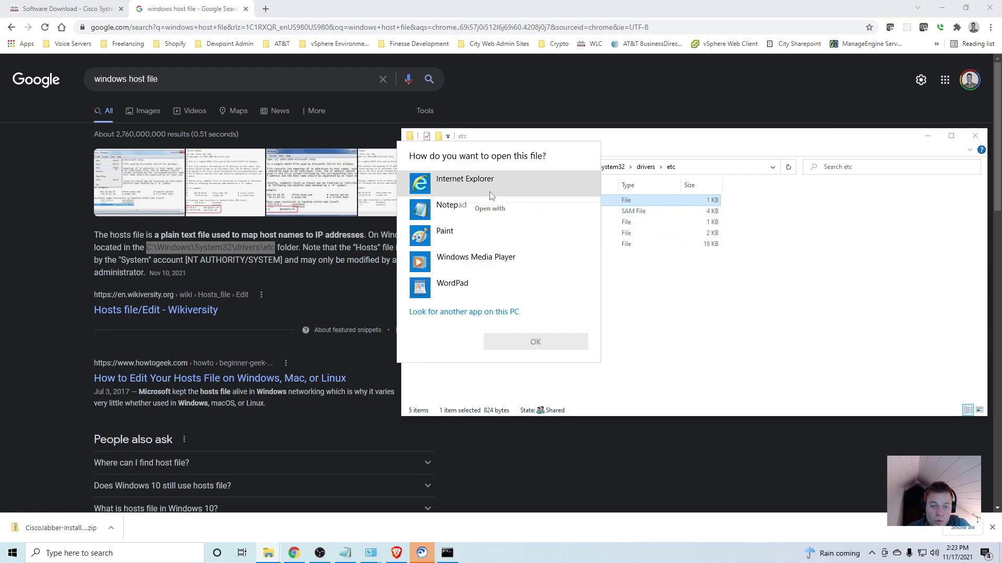
{"action": "left_click", "coordinate": [518, 218]}
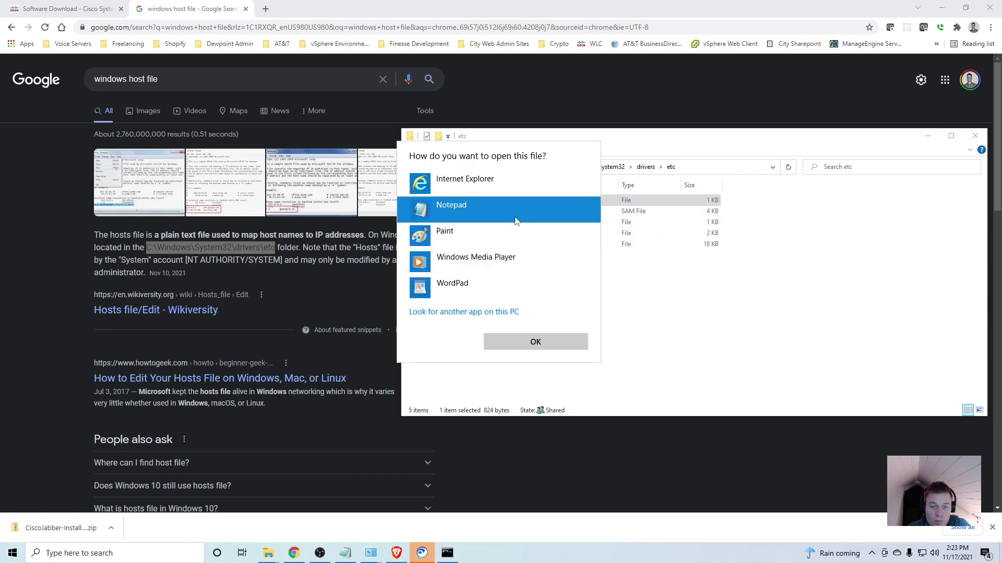
{"action": "left_click", "coordinate": [536, 343]}
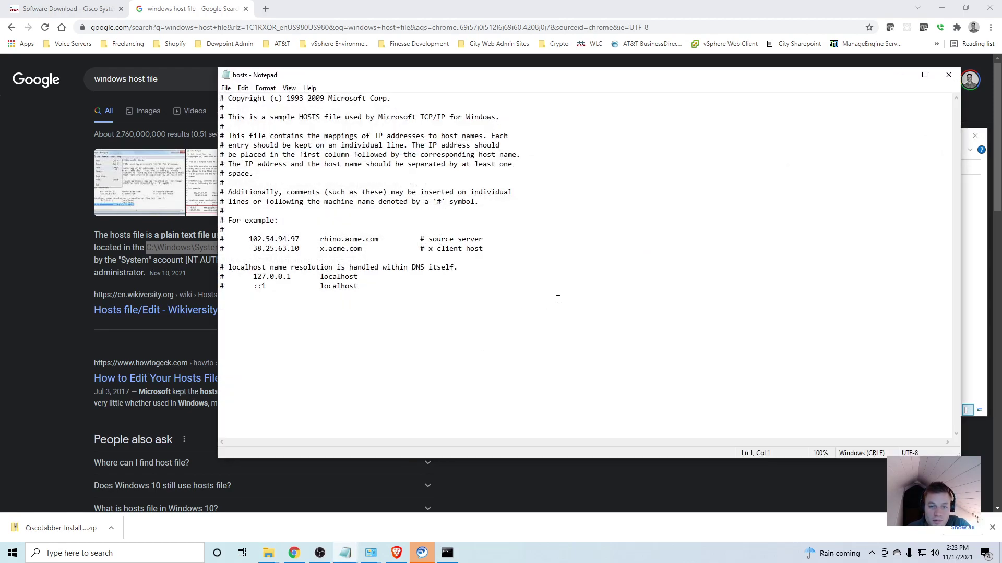
- Add the entry 10.0.0.10 LAB-CUCM-01 at the end of hosts and save it
{"action": "left_click", "coordinate": [281, 297]}
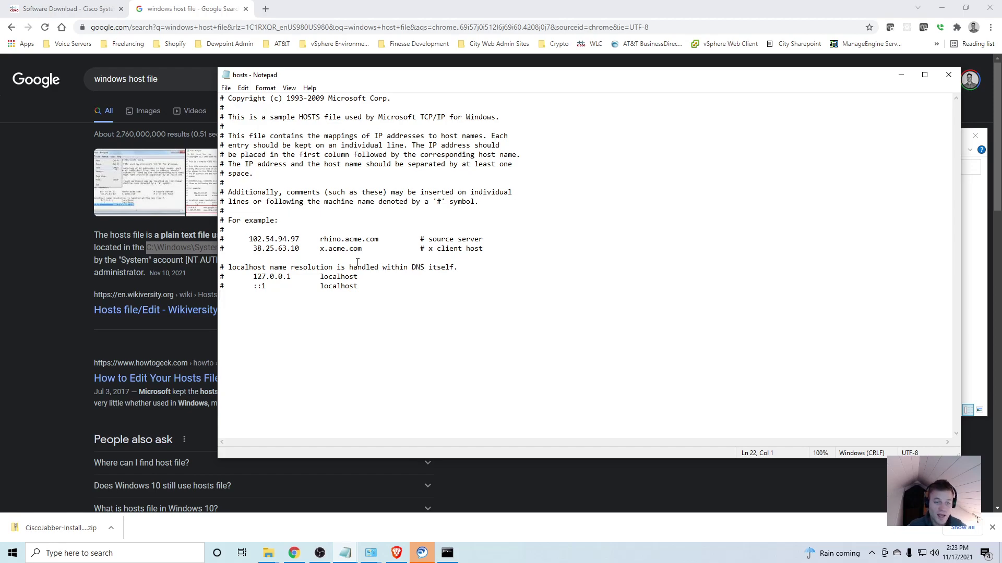
{"action": "type", "text": "10.0.0.10"}
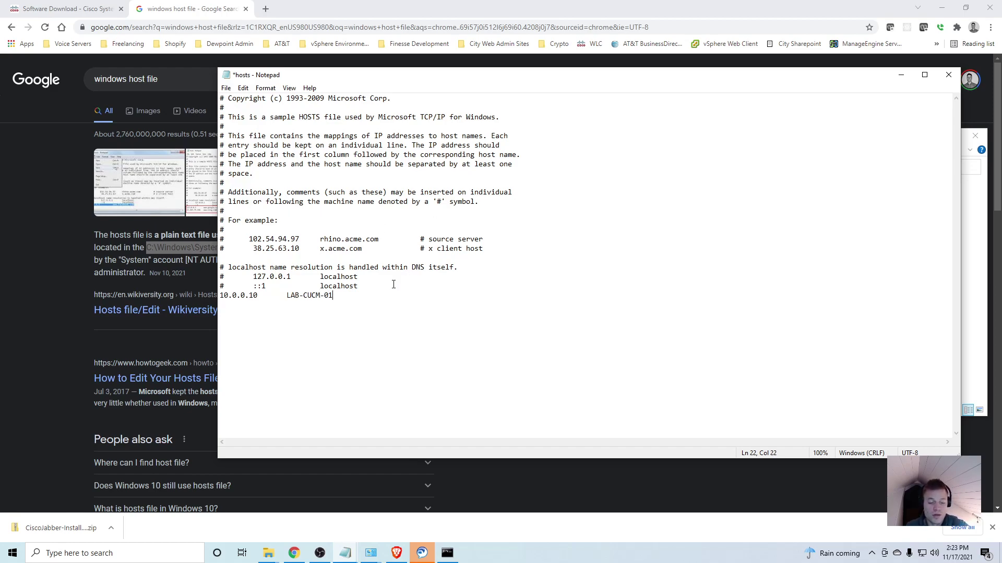
{"action": "left_click_drag", "start_coordinate": [336, 76], "coordinate": [350, 62]}
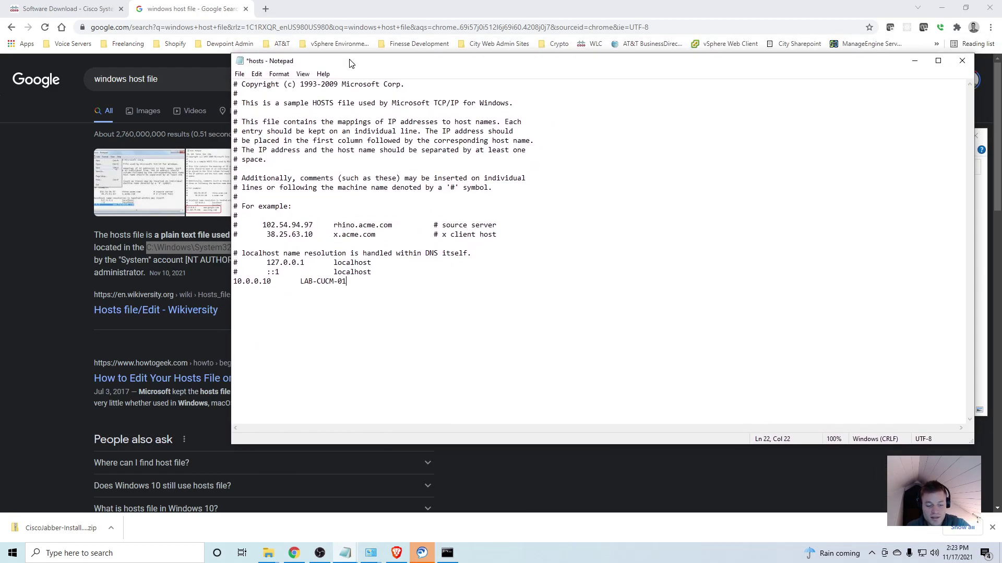
{"action": "left_click", "coordinate": [268, 553]}
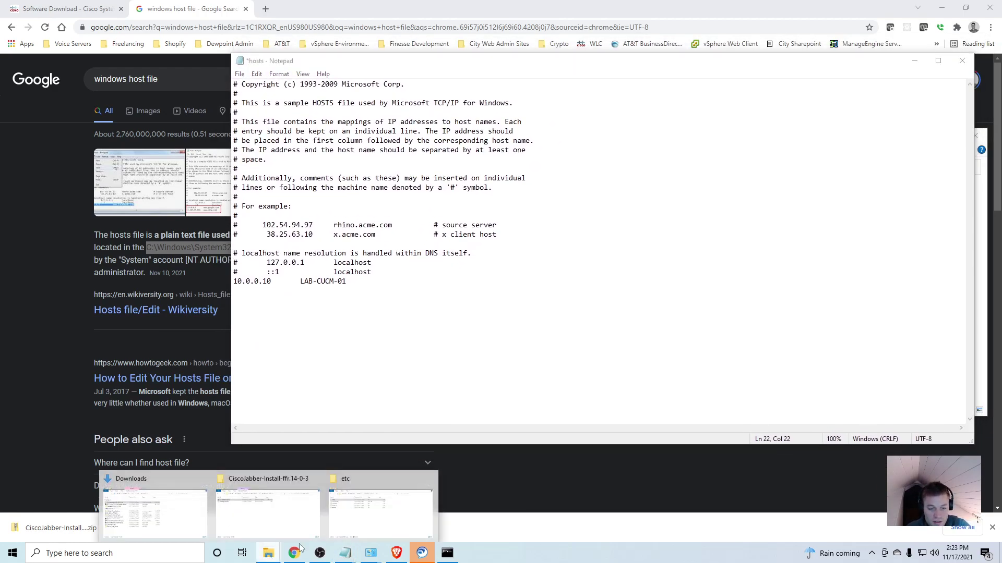
{"action": "left_click", "coordinate": [380, 509]}
{"action": "left_click_drag", "start_coordinate": [620, 146], "coordinate": [267, 197]}
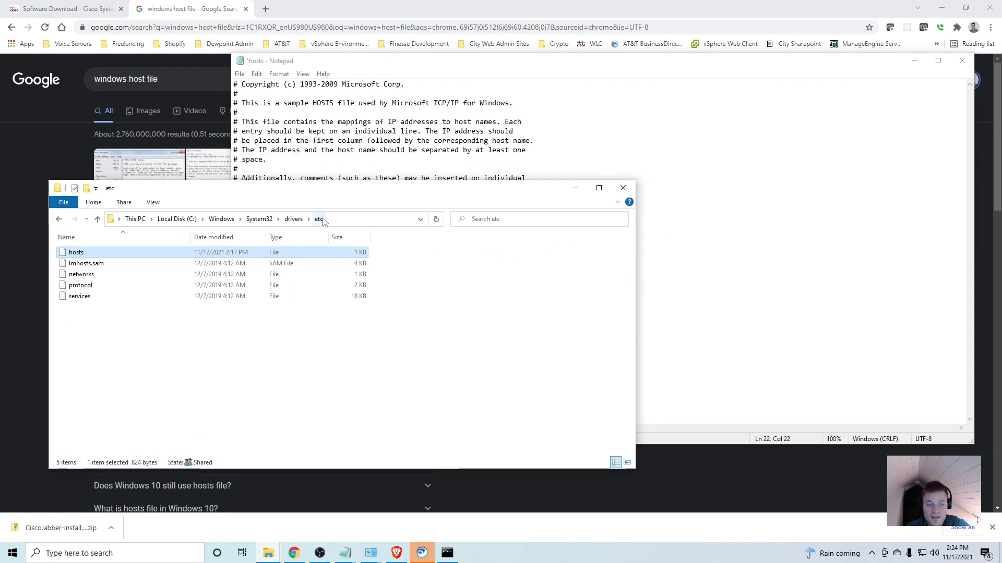
{"action": "left_click", "coordinate": [431, 68]}
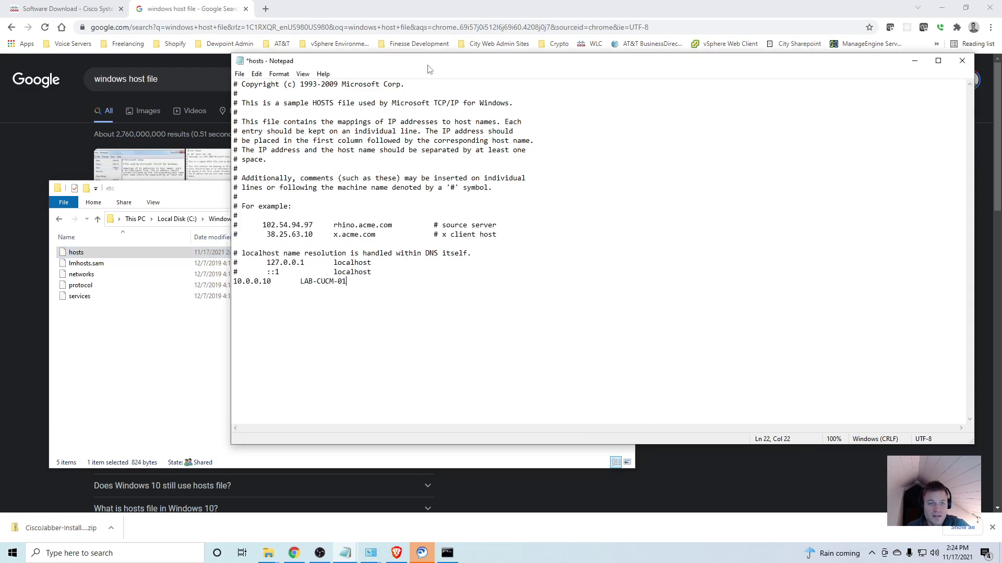
{"action": "left_click", "coordinate": [239, 73]}
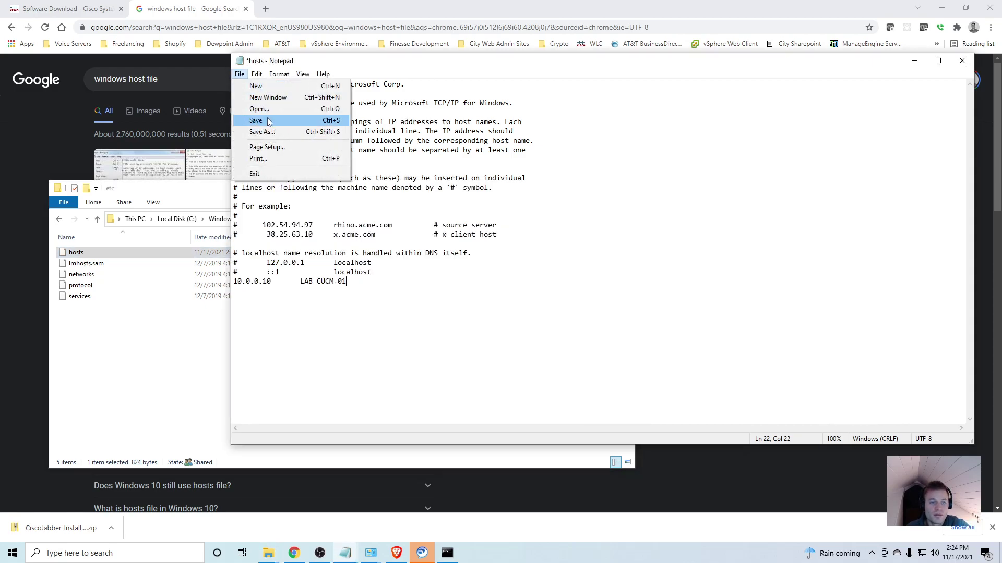
{"action": "left_click", "coordinate": [270, 121]}
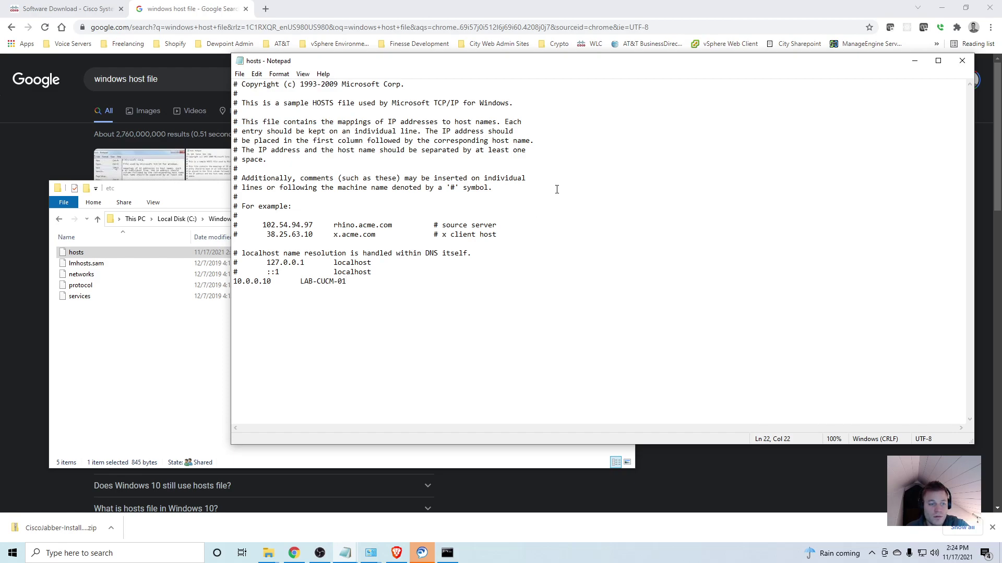
- Close Notepad and reopen hosts in Notepad to verify the saved entry
{"action": "left_click", "coordinate": [962, 60]}
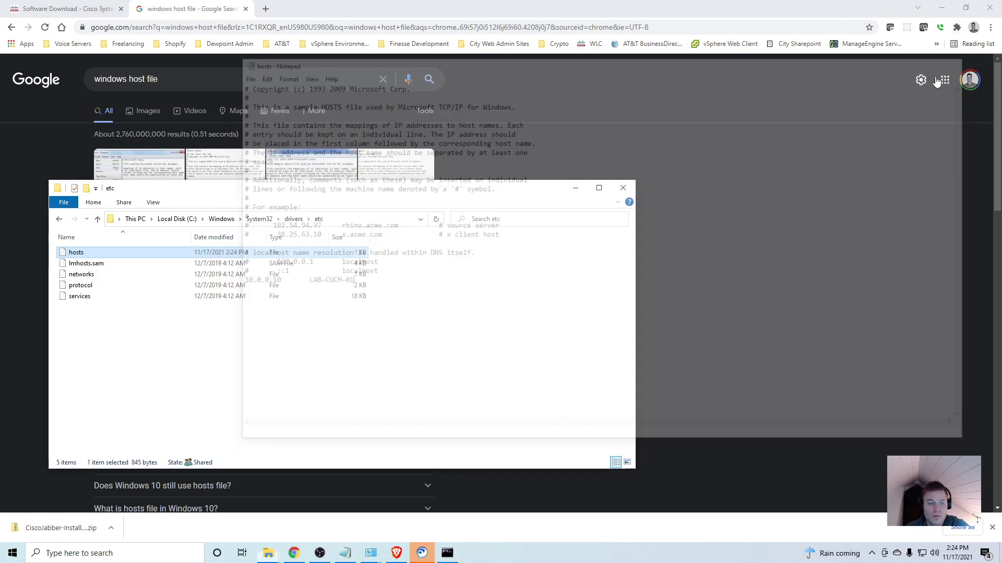
{"action": "double_click", "coordinate": [138, 248]}
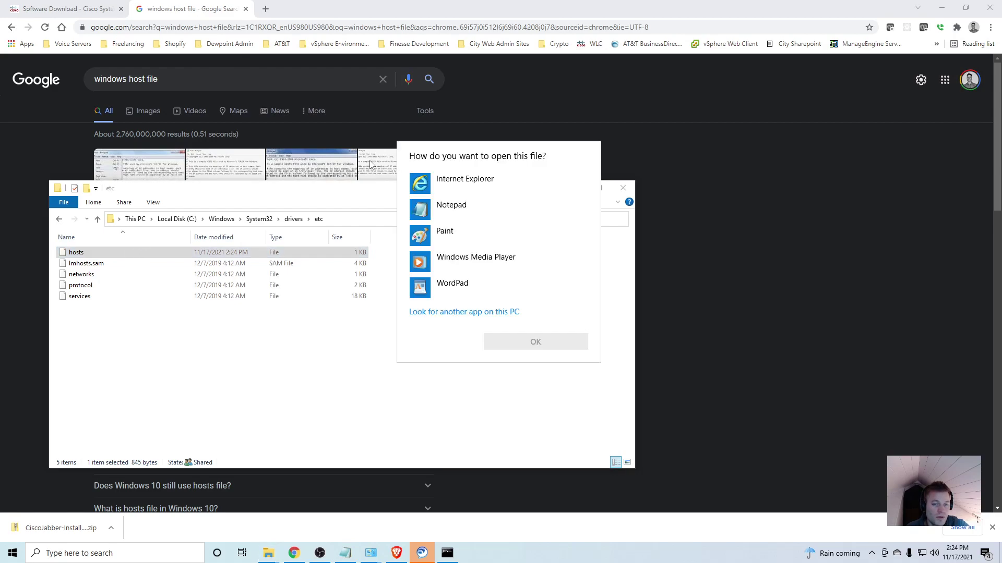
{"action": "left_click", "coordinate": [451, 206]}
{"action": "left_click", "coordinate": [537, 342]}
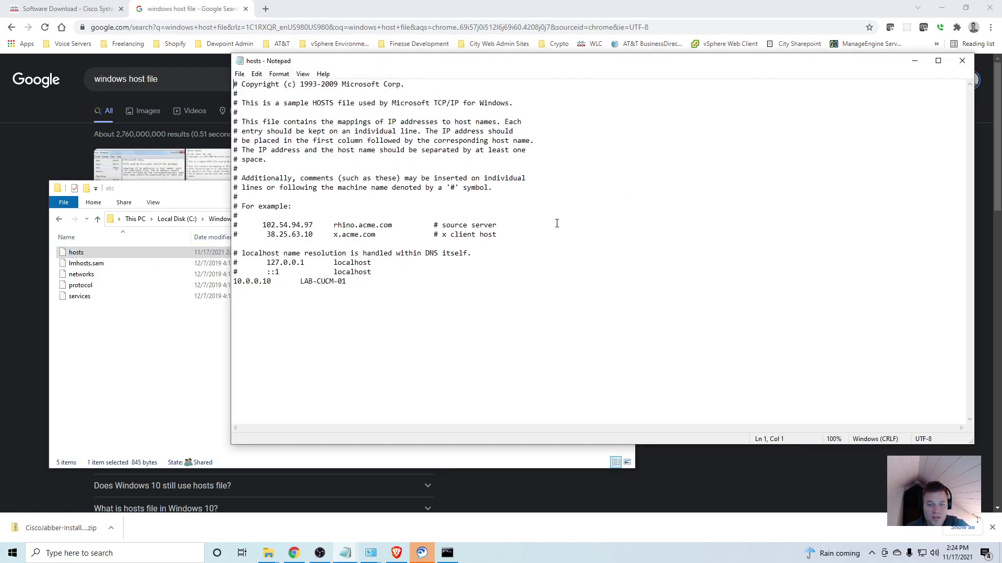
{"action": "left_click", "coordinate": [364, 253]}
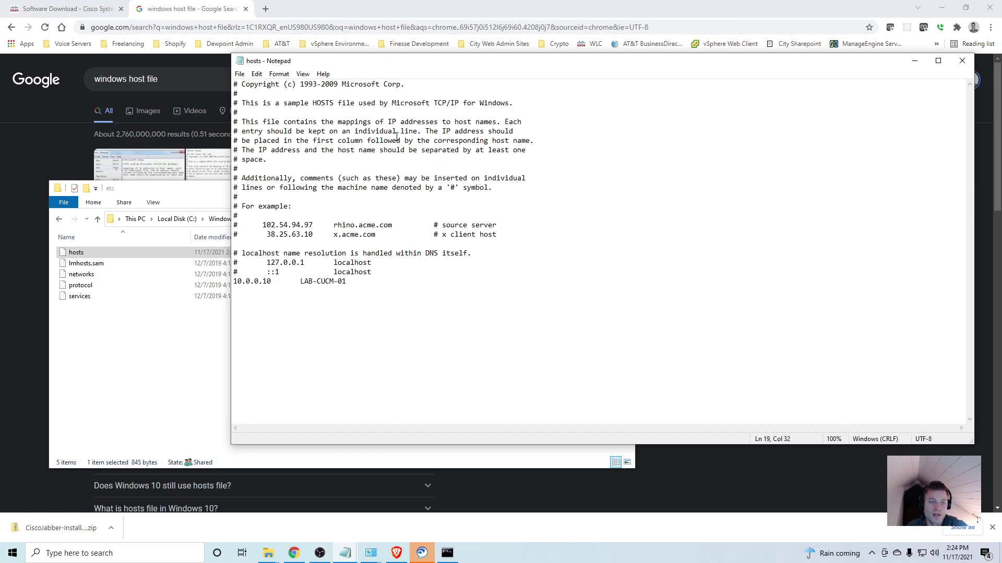
{"action": "left_click_drag", "start_coordinate": [412, 66], "coordinate": [451, 79]}
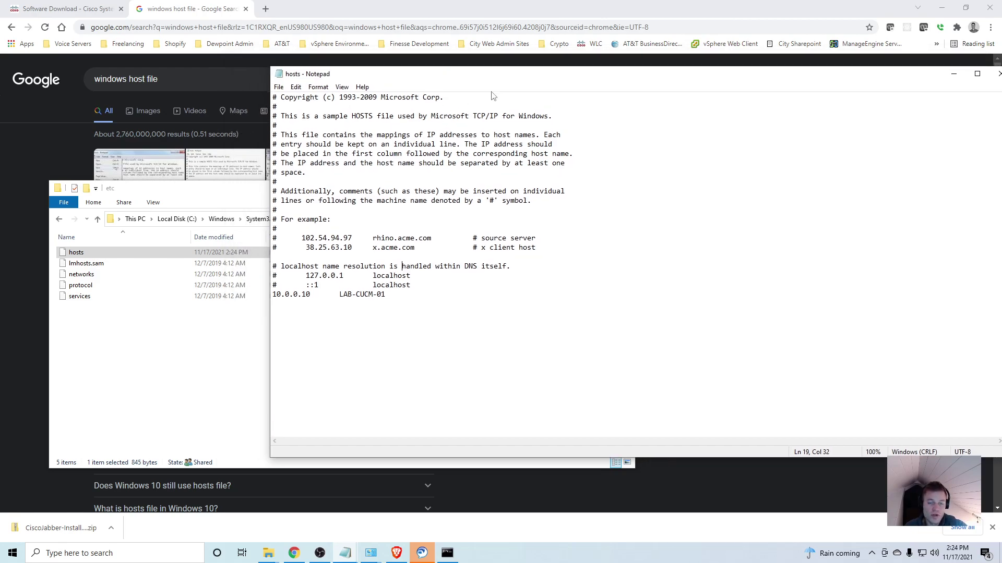
- Save a copy of hosts to the Desktop as hosts.txt, then show the desktop
{"action": "left_click", "coordinate": [279, 88]}
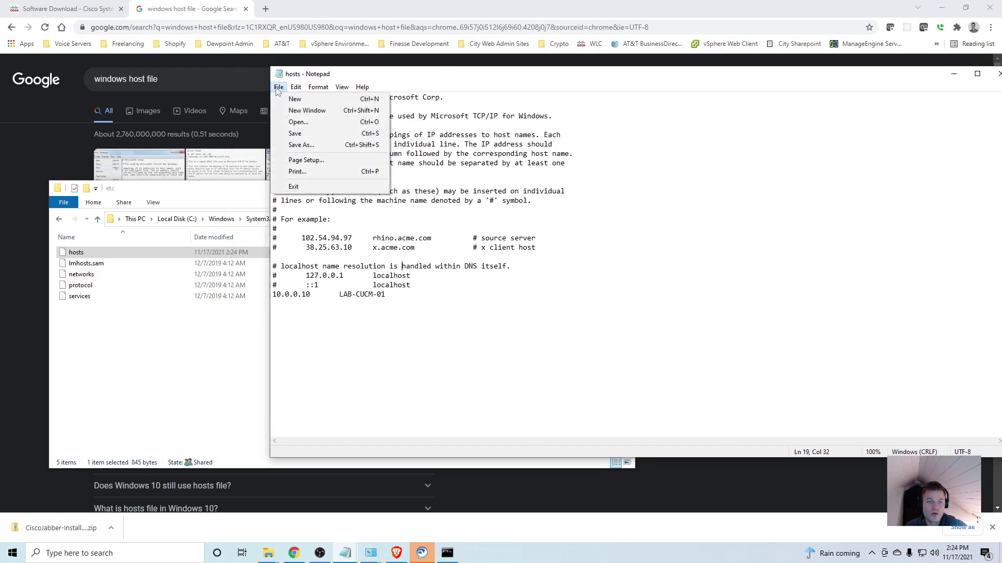
{"action": "left_click", "coordinate": [328, 146]}
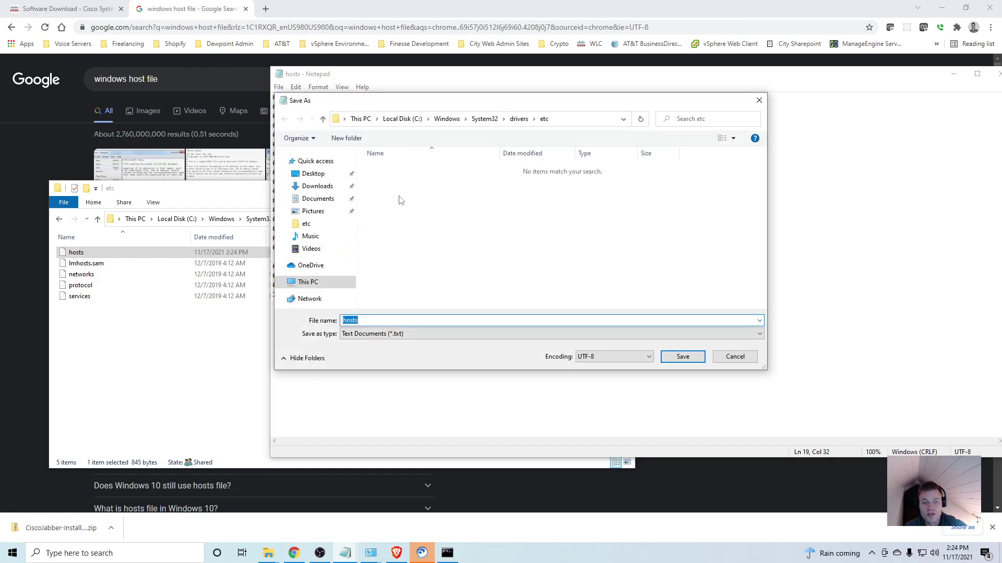
{"action": "left_click", "coordinate": [313, 174]}
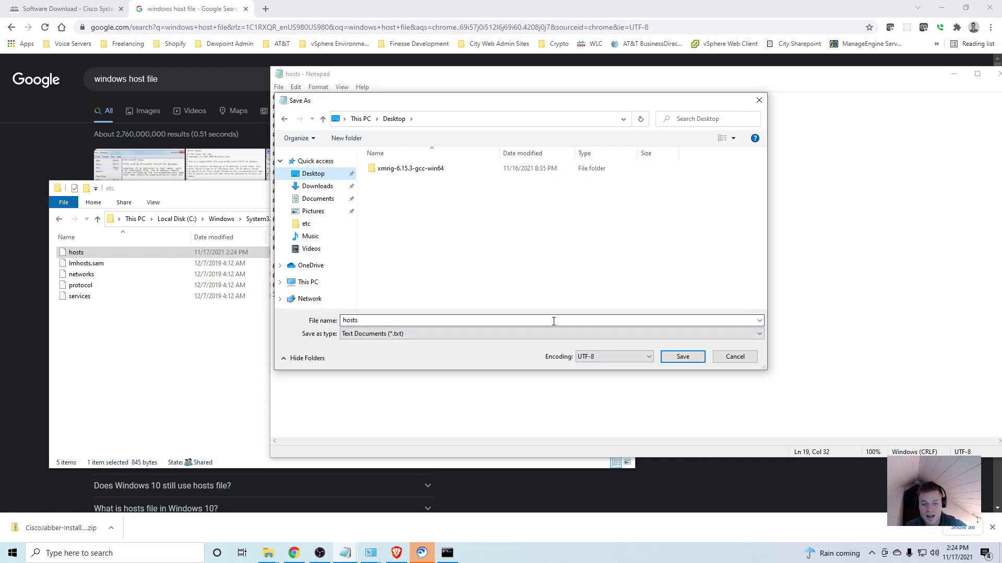
{"action": "left_click", "coordinate": [682, 357]}
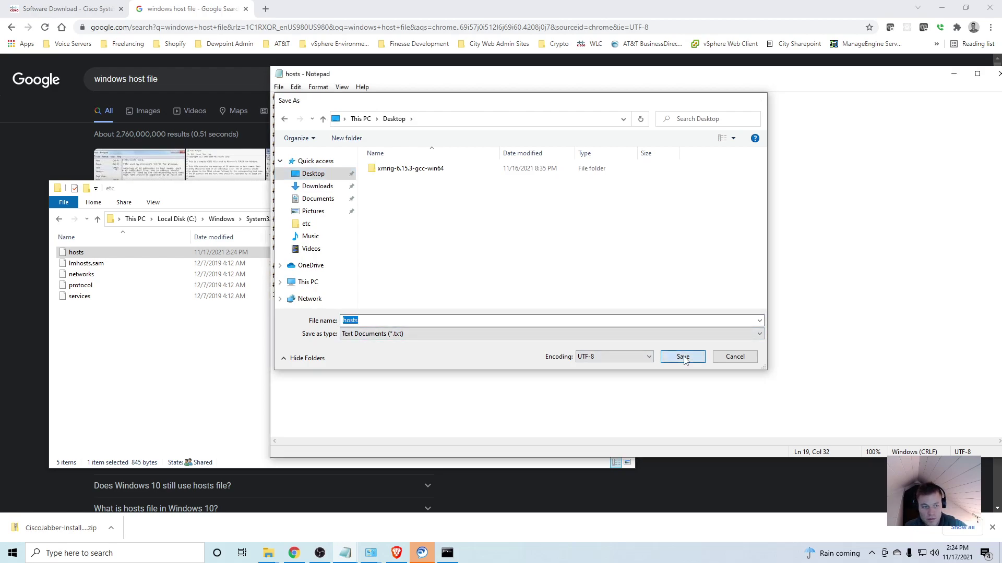
{"action": "left_click_drag", "start_coordinate": [241, 193], "coordinate": [519, 135]}
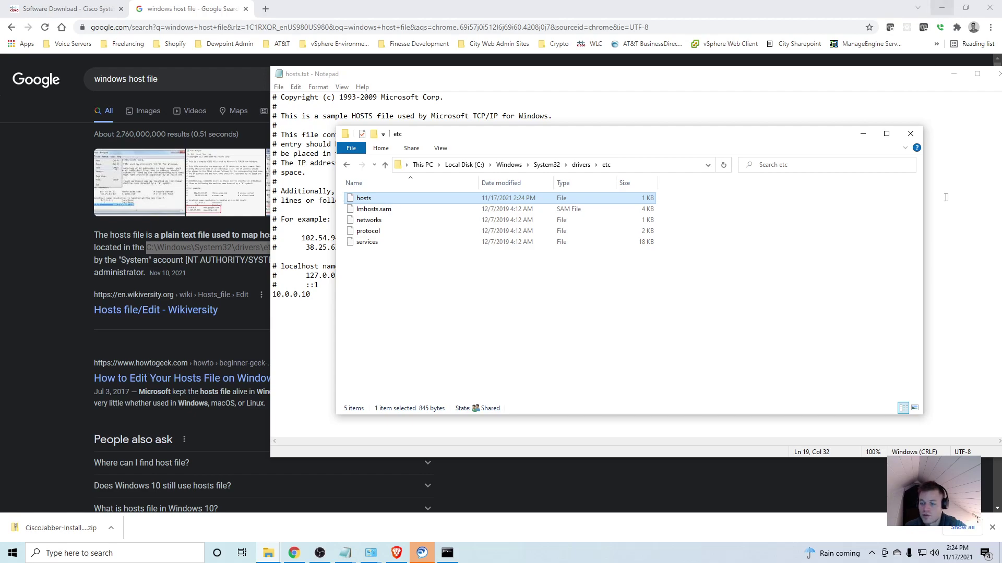
{"action": "left_click", "coordinate": [999, 553]}
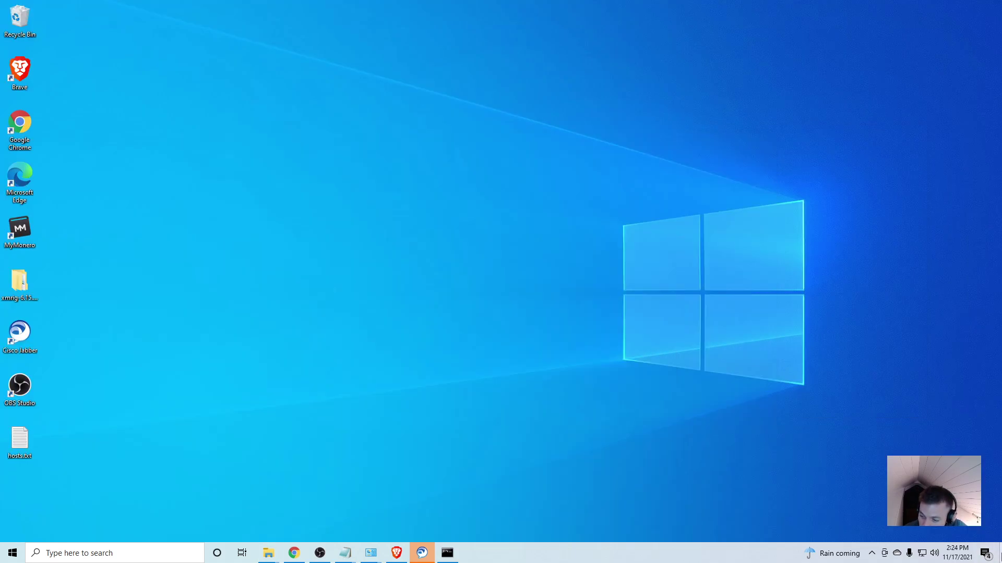
- Rename hosts.txt on the desktop to hosts, removing the .txt extension
{"action": "right_click", "coordinate": [29, 453]}
{"action": "key", "text": "Up"}
{"action": "key", "text": "Up"}
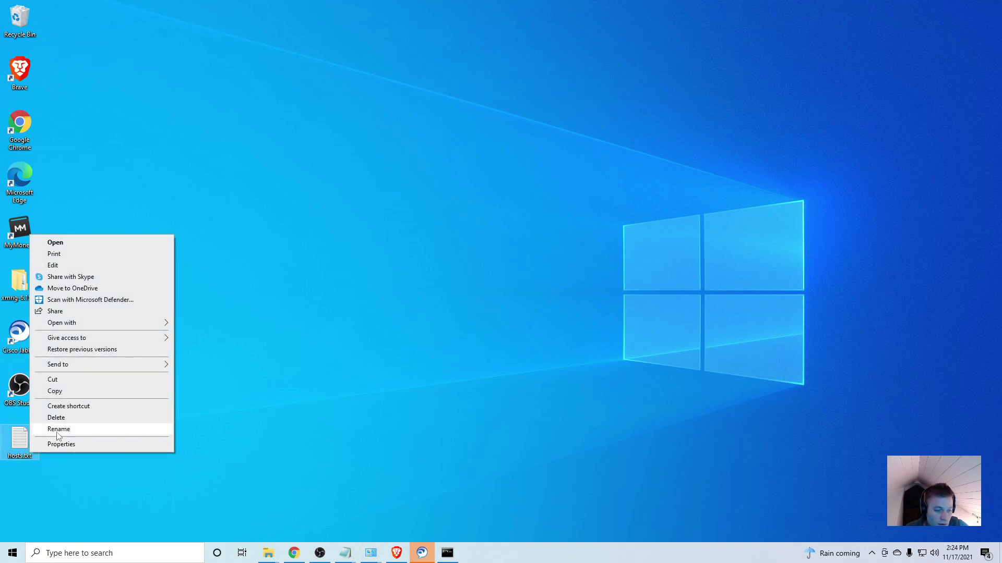
{"action": "key", "text": "Return"}
{"action": "key", "text": "End"}
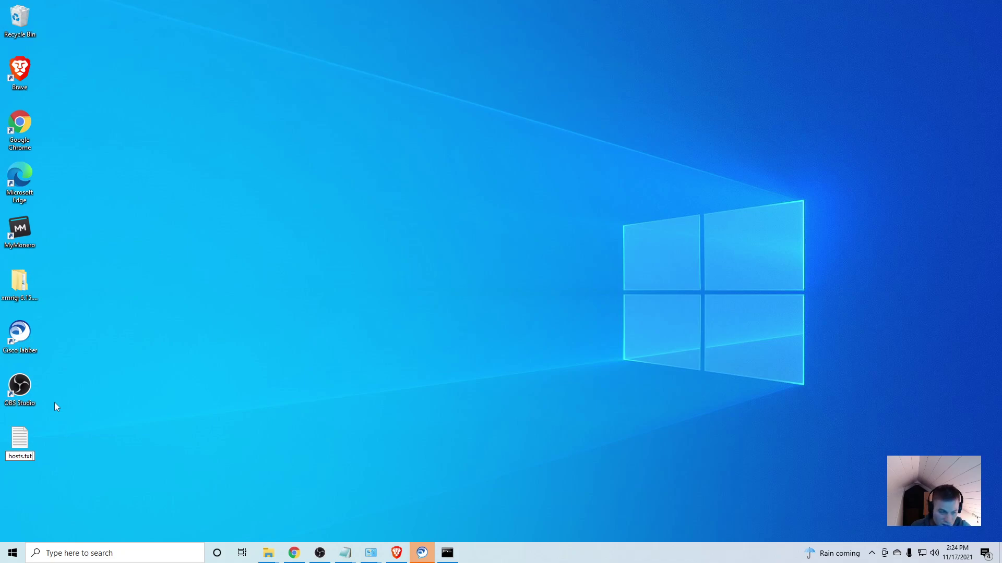
{"action": "key", "text": "BackSpace"}
{"action": "key", "text": "BackSpace"}
{"action": "key", "text": "BackSpace"}
{"action": "key", "text": "BackSpace"}
{"action": "key", "text": "Return"}
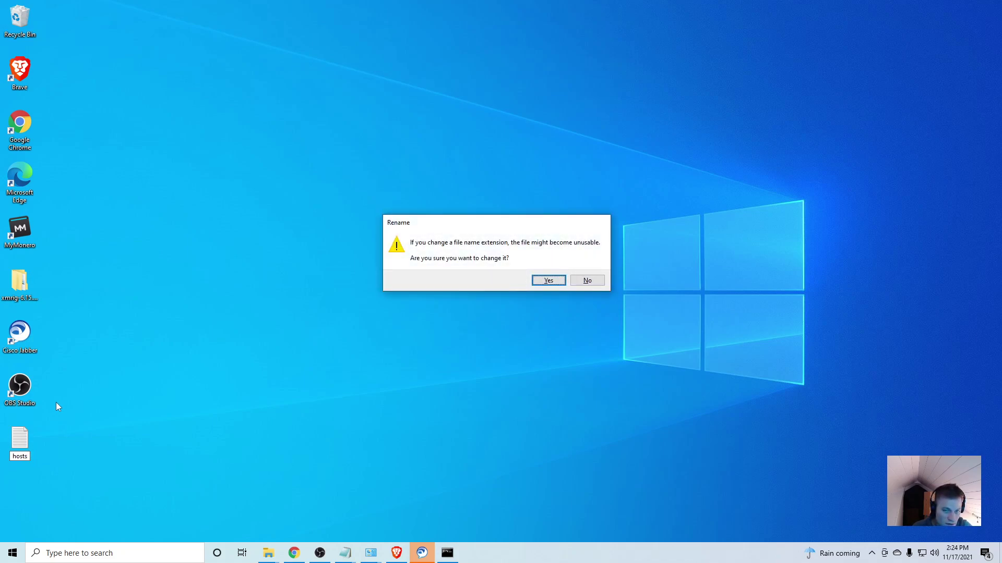
{"action": "key", "text": "Return"}
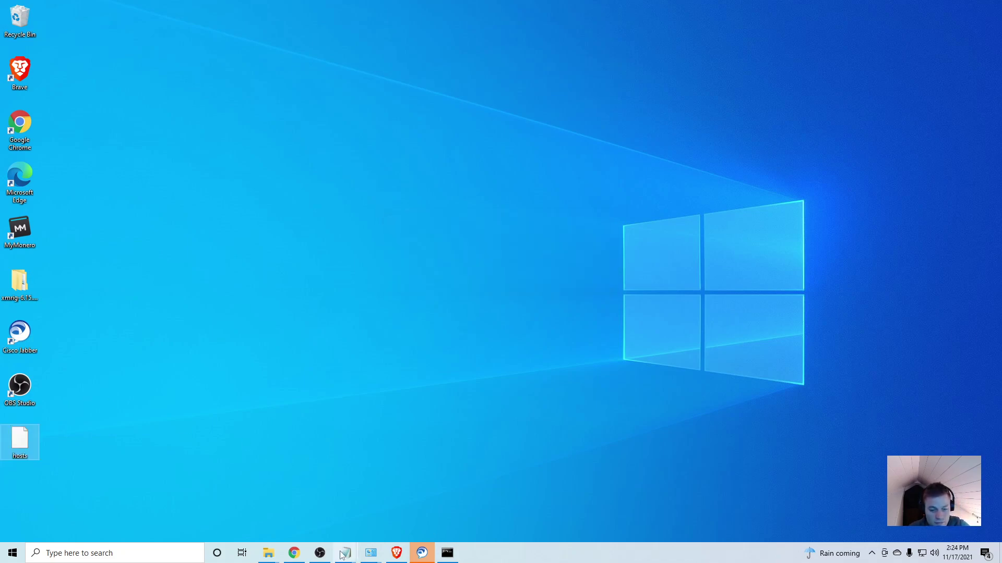
- Replace the original hosts in the etc folder with the desktop copy, granting admin permission
{"action": "left_click", "coordinate": [269, 553]}
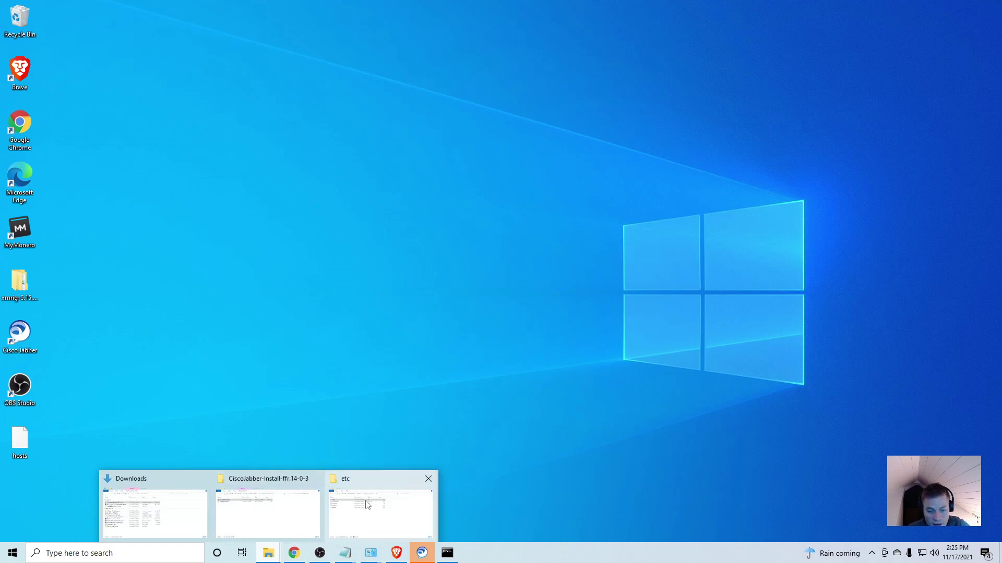
{"action": "left_click", "coordinate": [381, 511]}
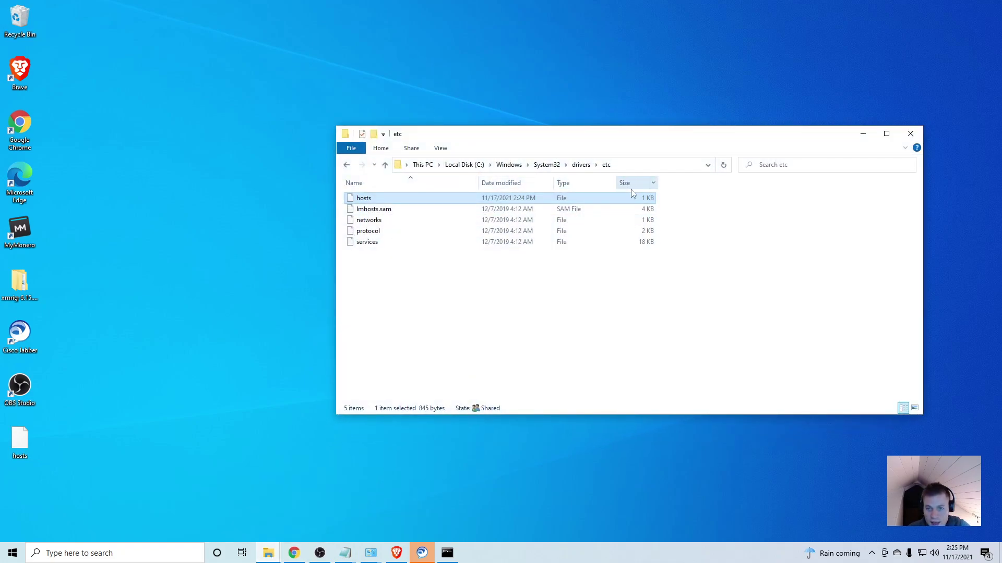
{"action": "right_click", "coordinate": [374, 205]}
{"action": "left_click", "coordinate": [463, 350]}
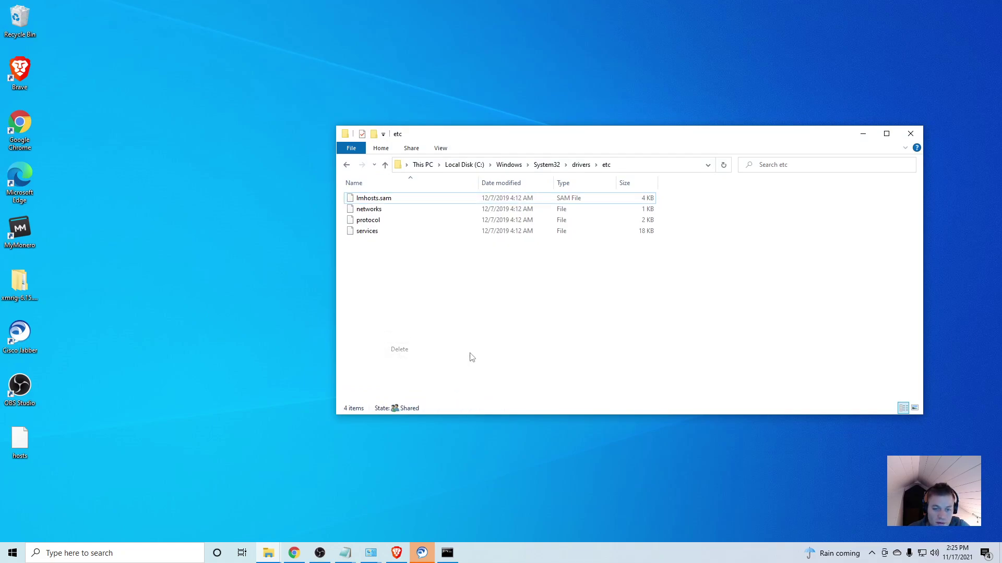
{"action": "left_click_drag", "start_coordinate": [20, 440], "coordinate": [465, 295]}
{"action": "left_click", "coordinate": [470, 207]}
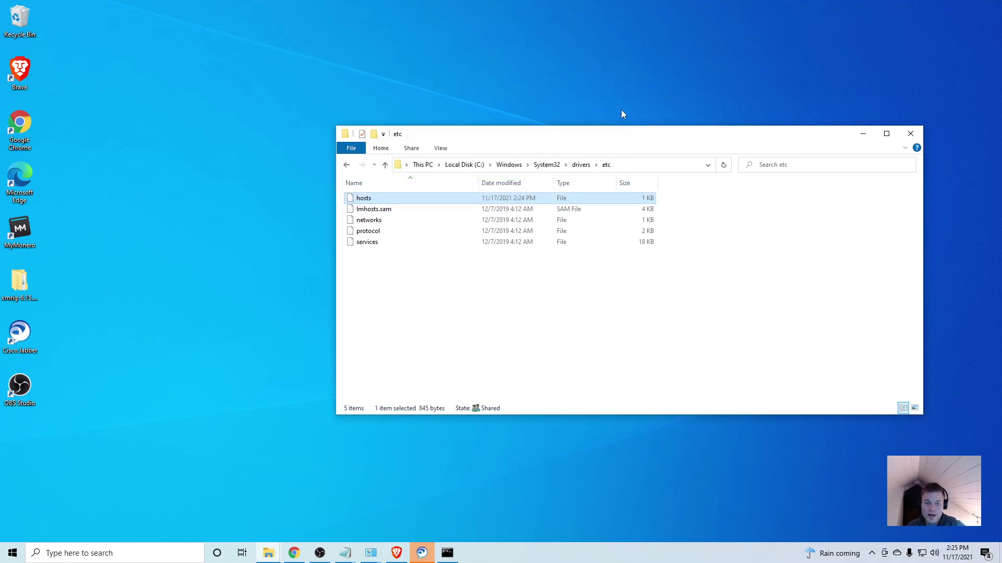
- Open the new hosts file with Notepad to confirm the LAB-CUCM-01 entry
{"action": "right_click", "coordinate": [486, 203]}
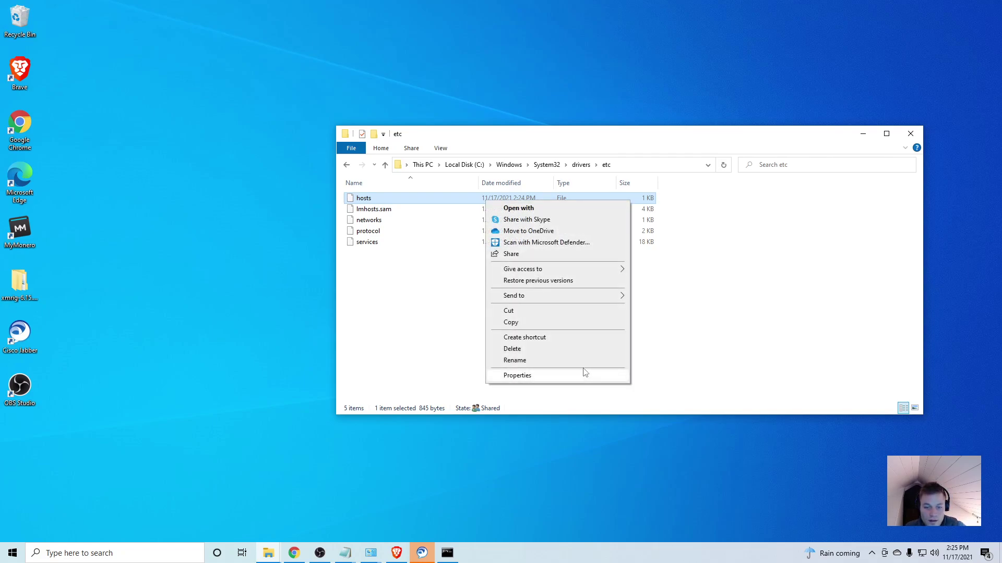
{"action": "left_click", "coordinate": [553, 207]}
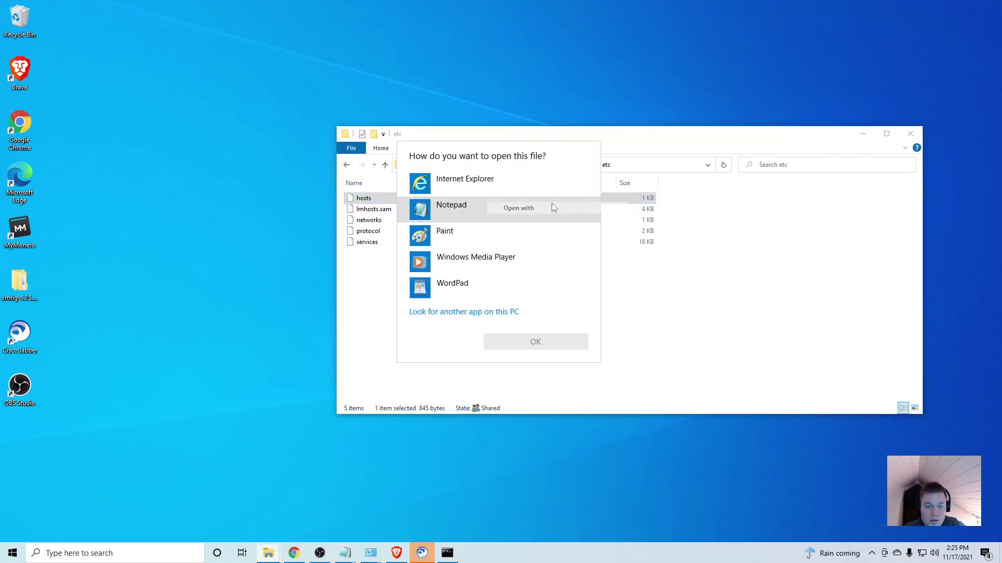
{"action": "left_click", "coordinate": [484, 205]}
{"action": "left_click", "coordinate": [558, 342]}
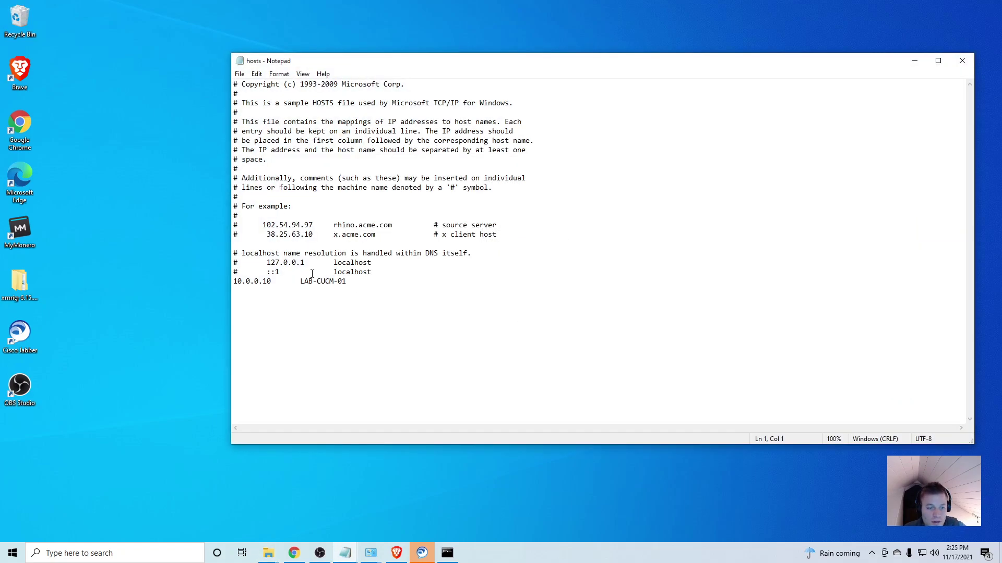
- Re-run ping LAB-CUCM-01, confirm it resolves to 10.0.0.10 with zero loss, then return to the browser
{"action": "left_click", "coordinate": [452, 556]}
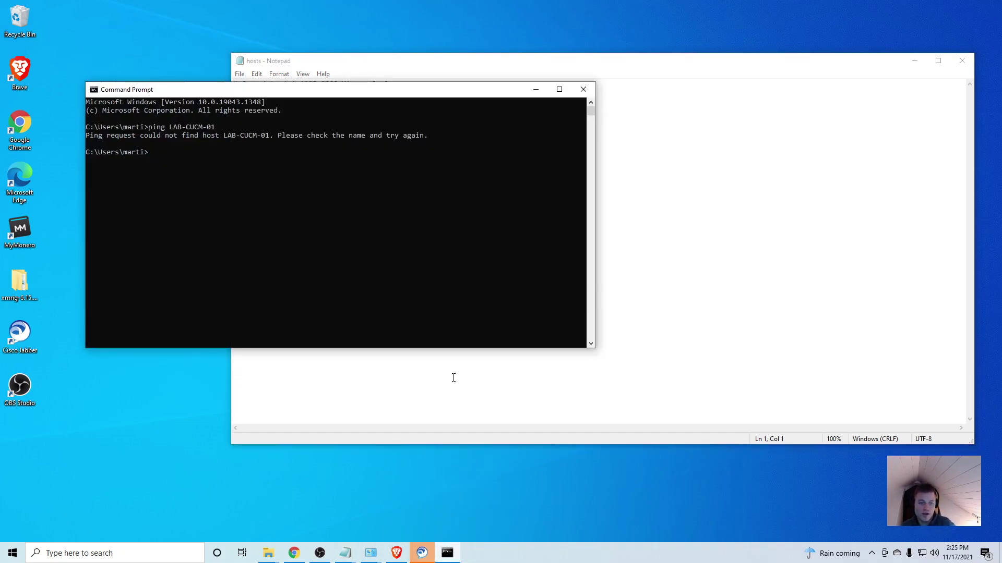
{"action": "left_click_drag", "start_coordinate": [450, 94], "coordinate": [664, 294]}
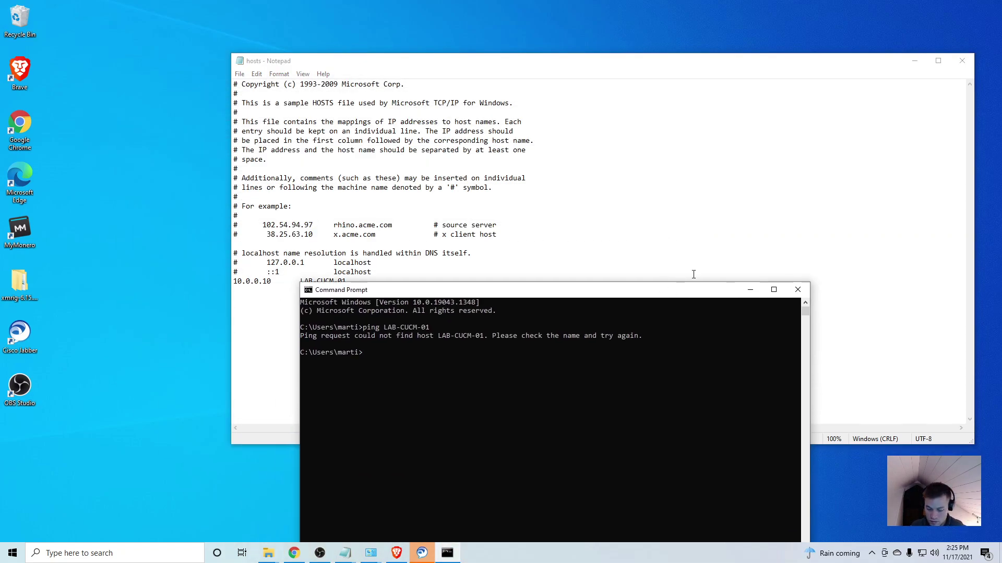
{"action": "key", "text": "Up"}
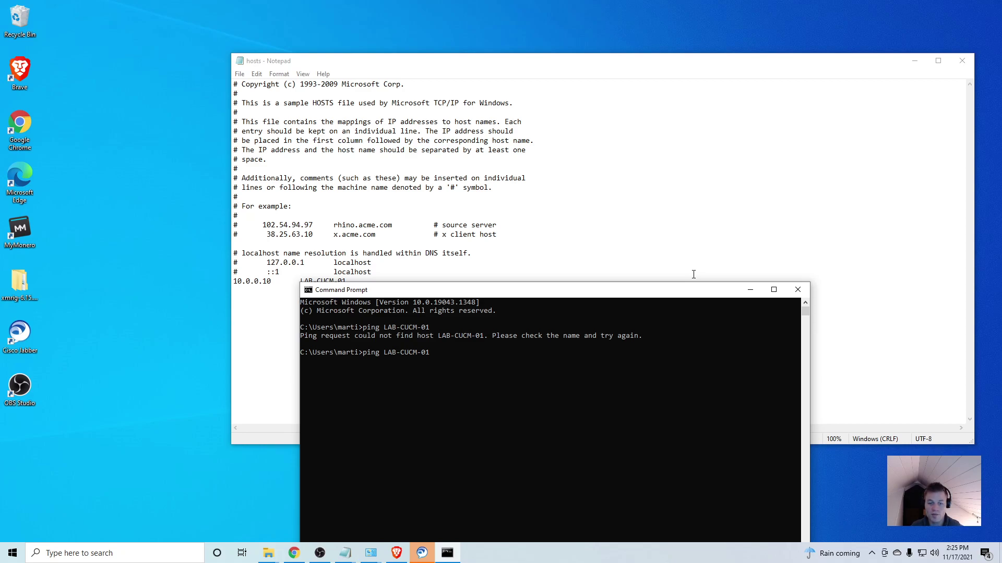
{"action": "key", "text": "Return"}
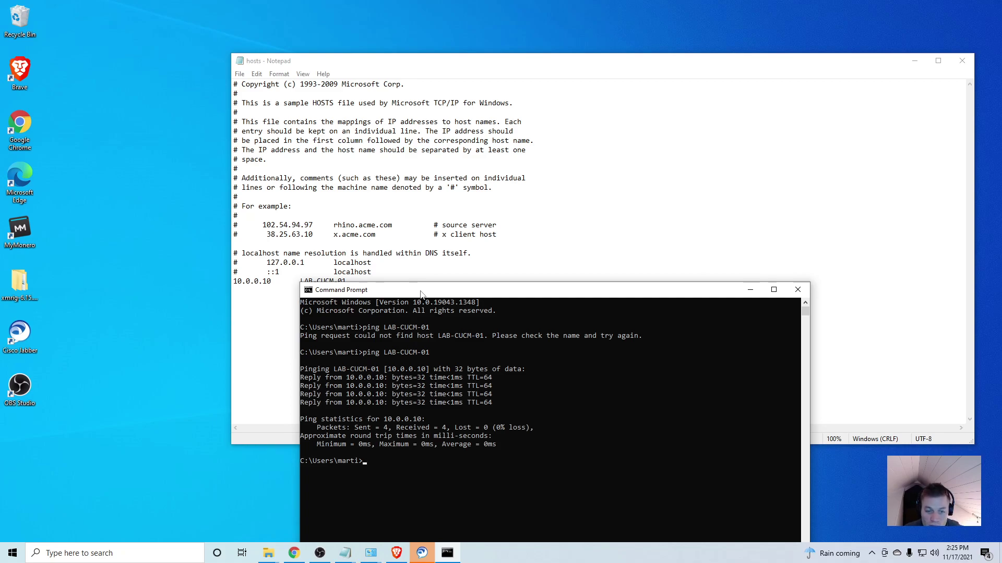
{"action": "left_click_drag", "start_coordinate": [432, 293], "coordinate": [208, 130]}
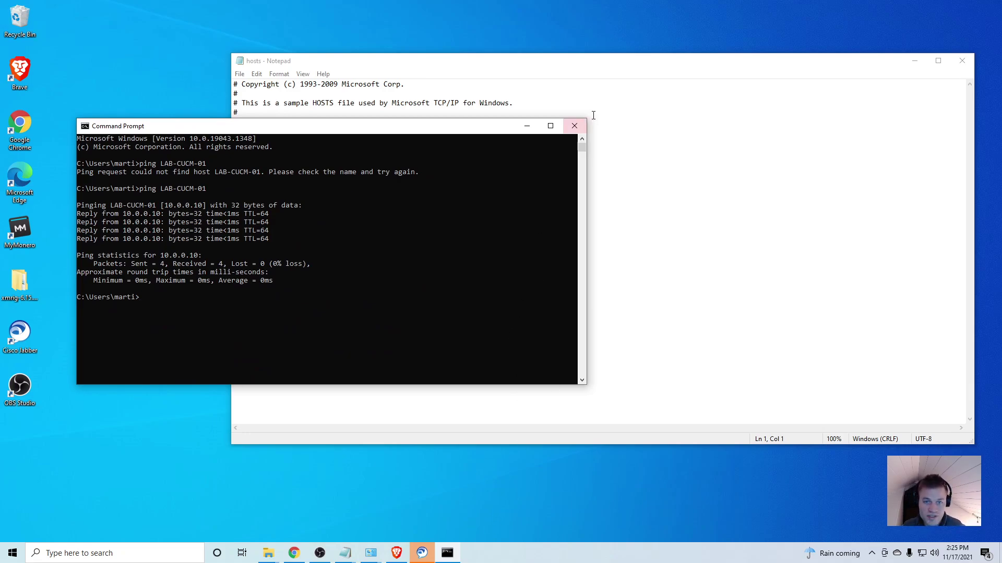
{"action": "left_click", "coordinate": [293, 553]}
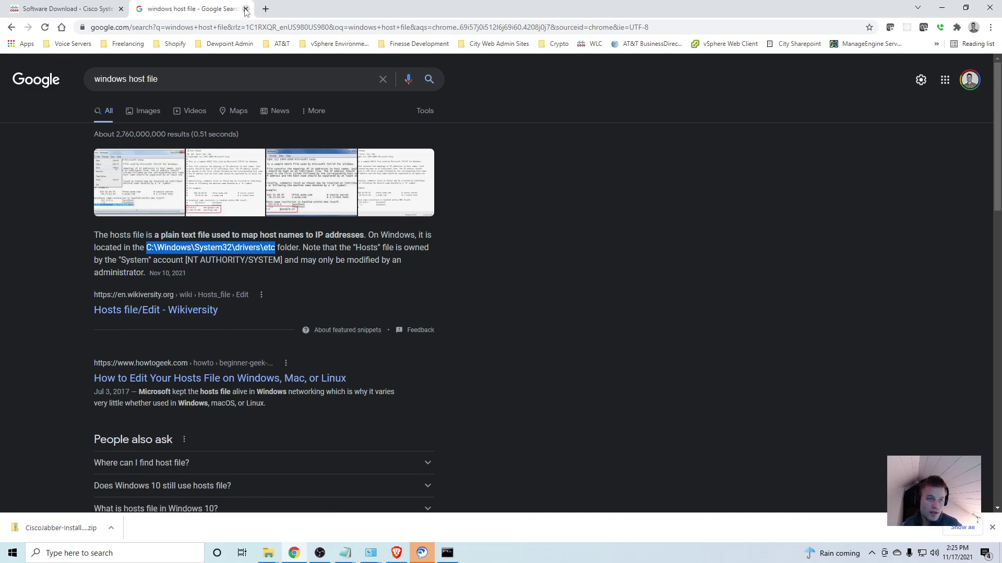
- In CM Administration, list end users under User Management > End User (0 found) and start Add New
{"action": "left_click", "coordinate": [102, 9]}
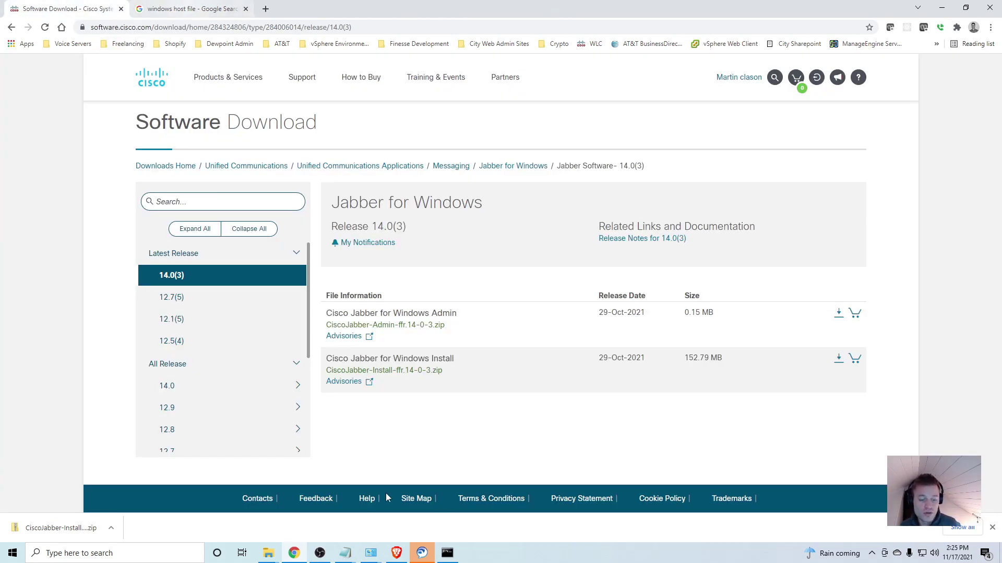
{"action": "left_click", "coordinate": [395, 549]}
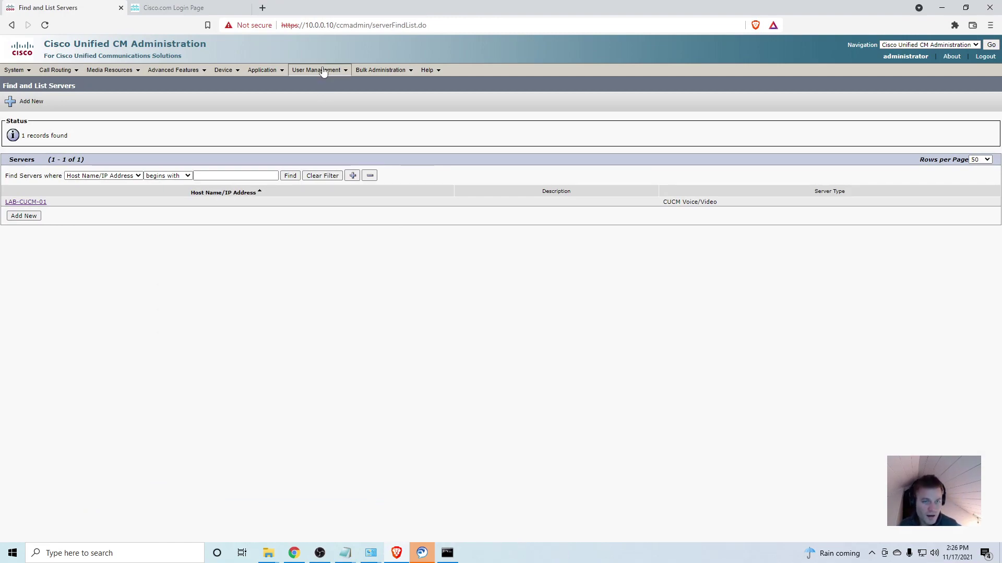
{"action": "mouse_move", "coordinate": [324, 71]}
{"action": "left_click", "coordinate": [318, 95]}
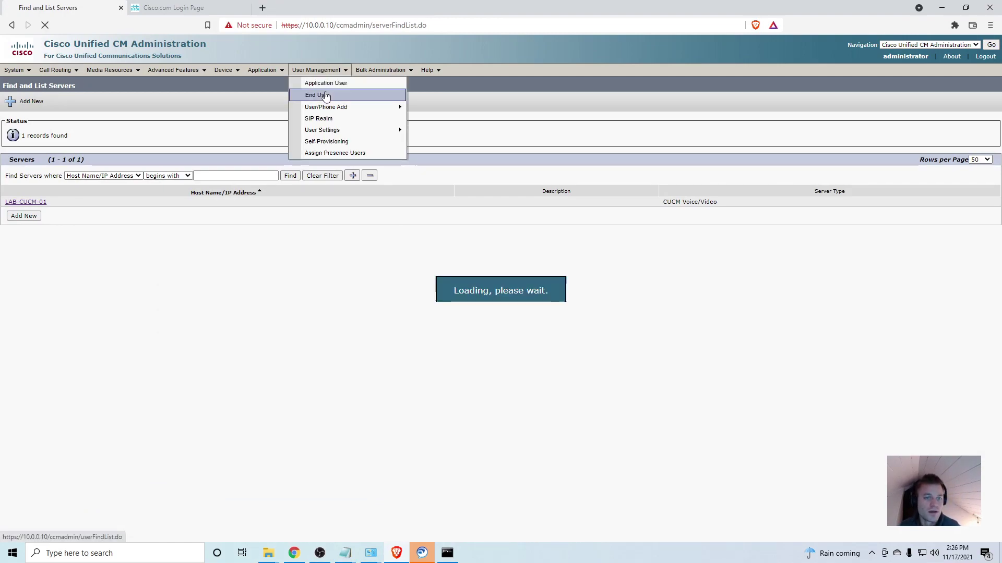
{"action": "left_click", "coordinate": [295, 175]}
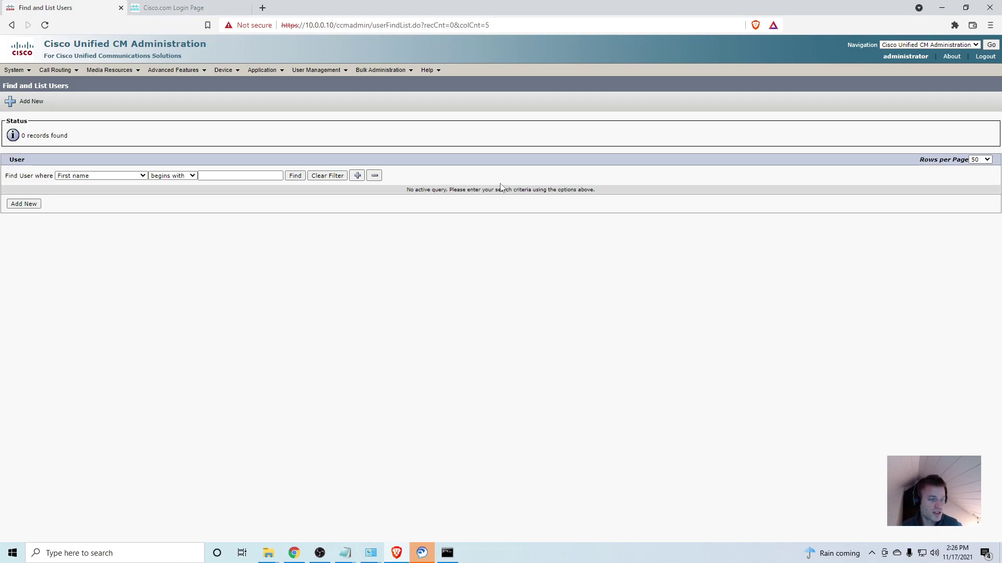
{"action": "left_click", "coordinate": [27, 206]}
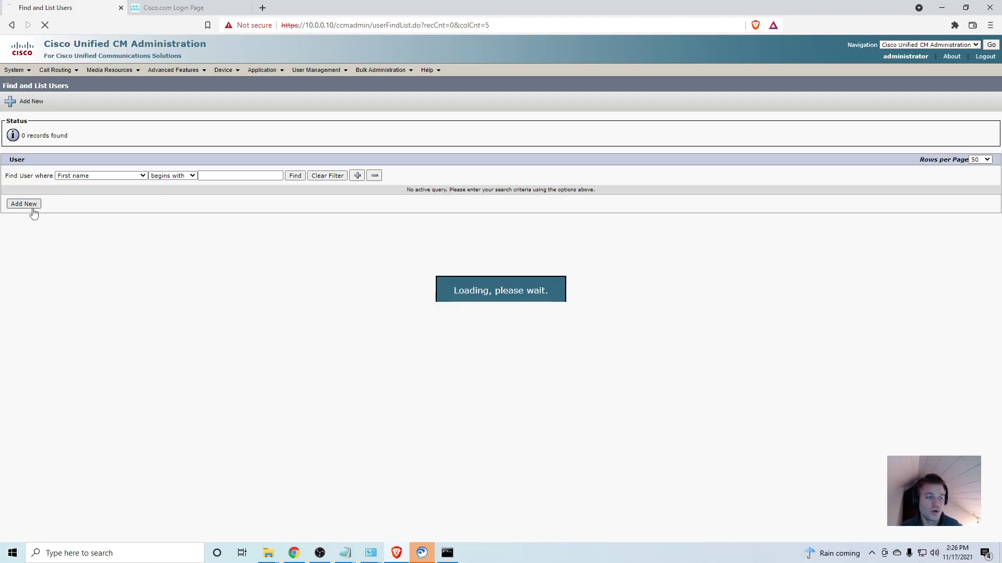
- Enter user ID jdoe, the account password and its confirmation, and last name Doe
{"action": "left_click", "coordinate": [201, 181]}
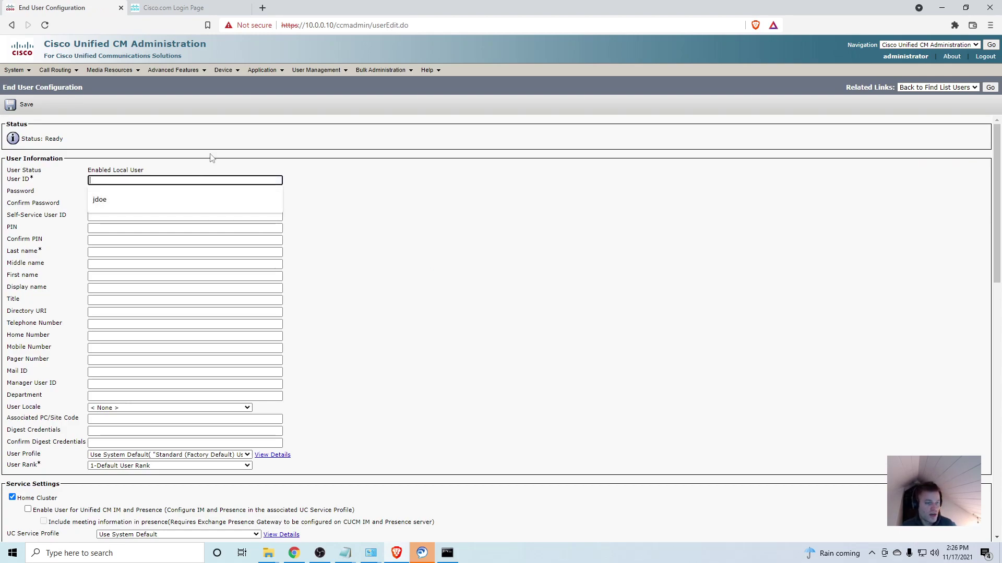
{"action": "type", "text": "jdoe"}
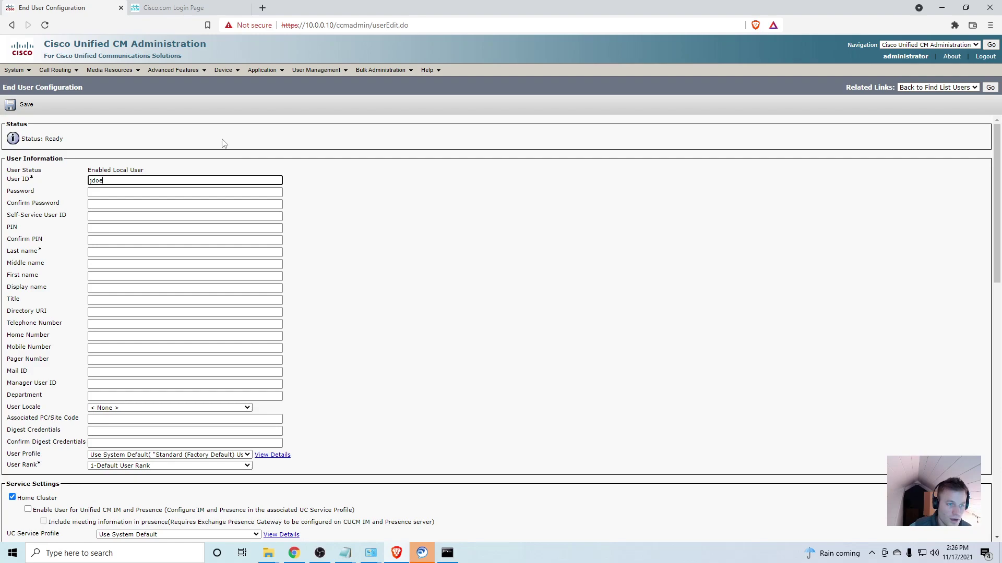
{"action": "left_click", "coordinate": [295, 195]}
{"action": "left_click", "coordinate": [257, 197]}
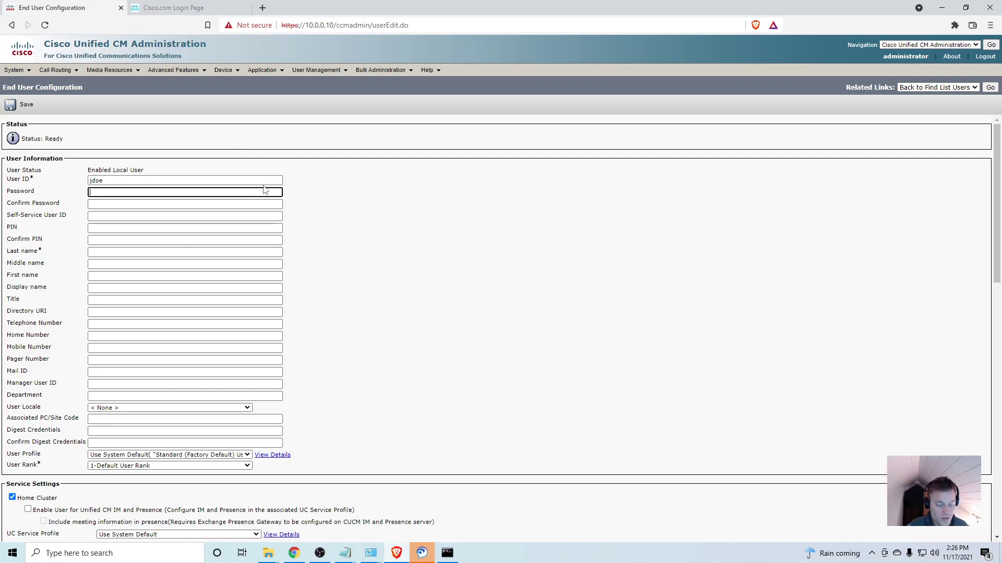
{"action": "type", "text": "•••••••••••"}
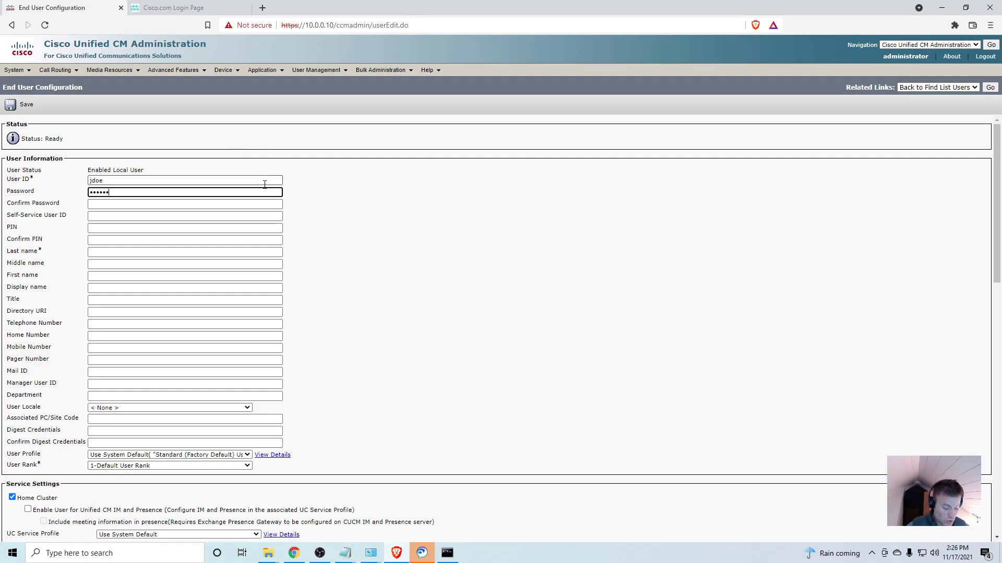
{"action": "key", "text": "Tab"}
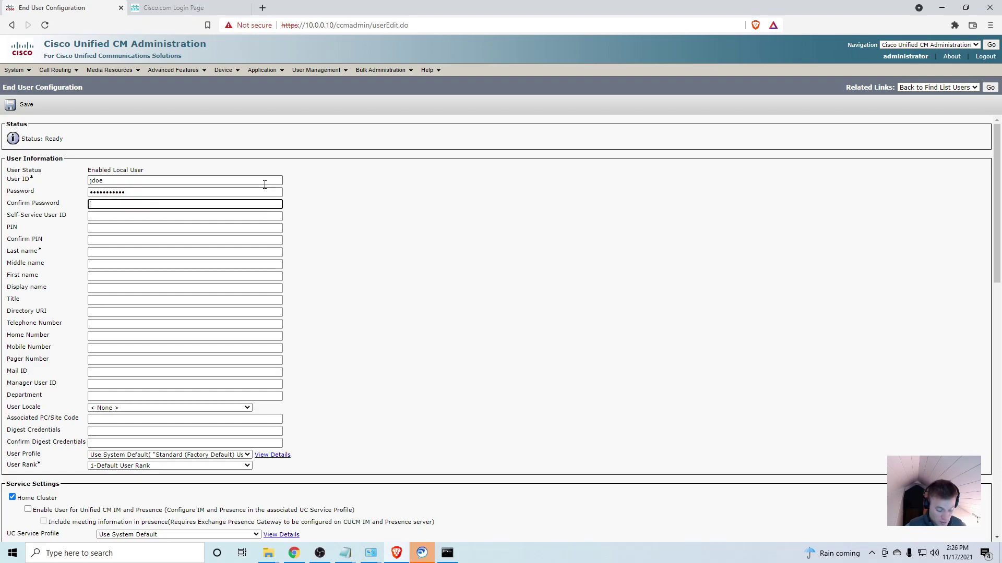
{"action": "type", "text": "••••••"}
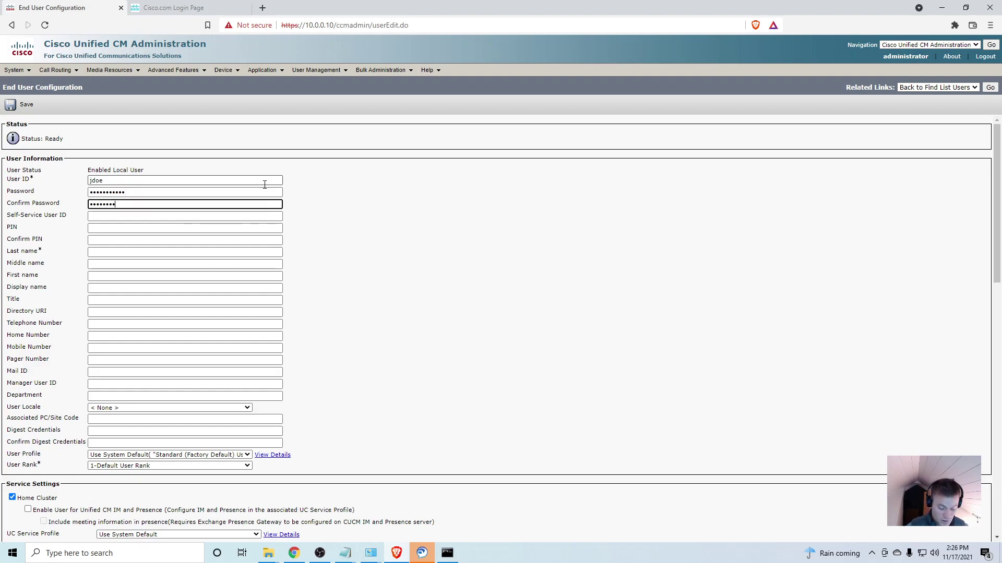
{"action": "left_click", "coordinate": [177, 217]}
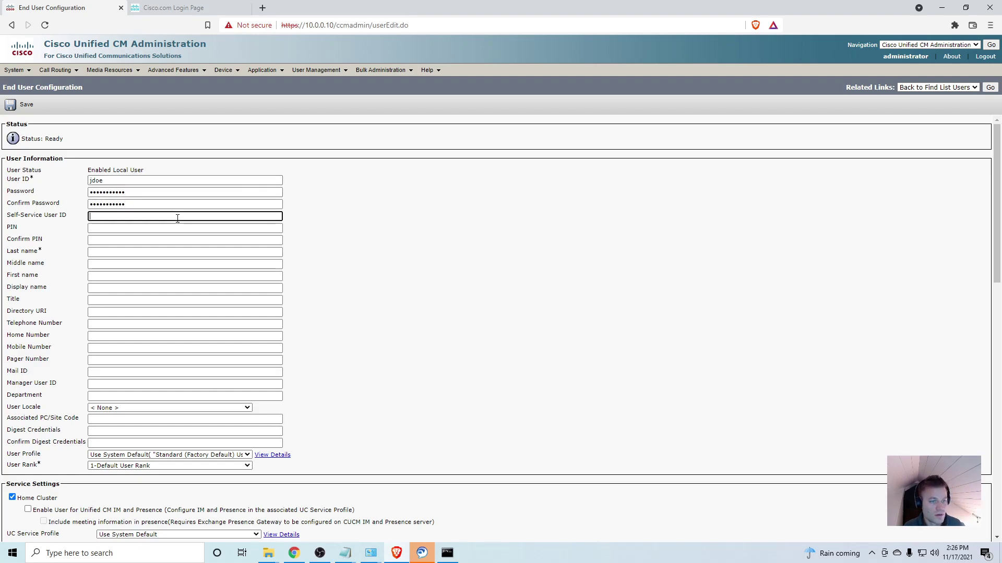
{"action": "left_click", "coordinate": [160, 253]}
{"action": "type", "text": "Doe"}
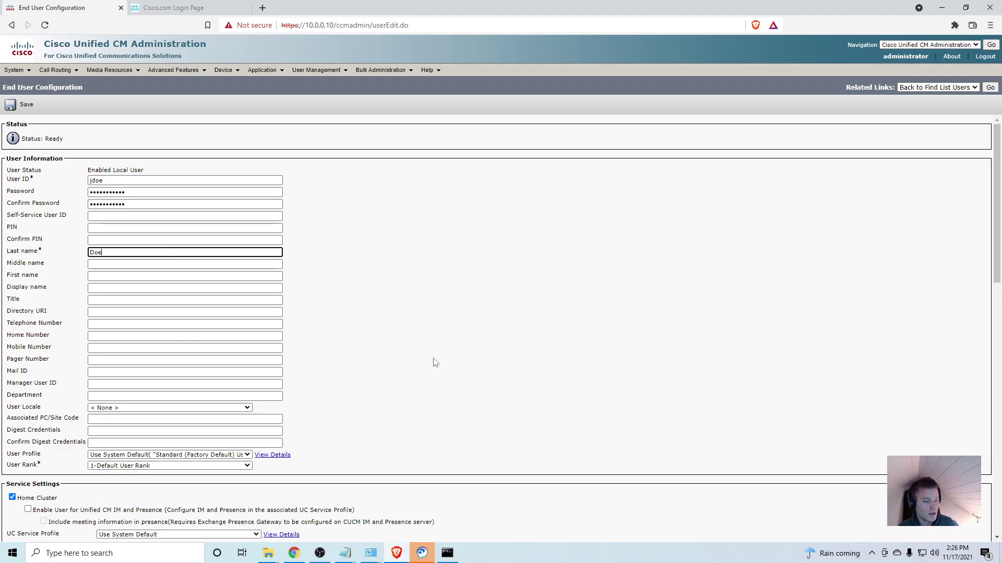
{"action": "left_click", "coordinate": [431, 359]}
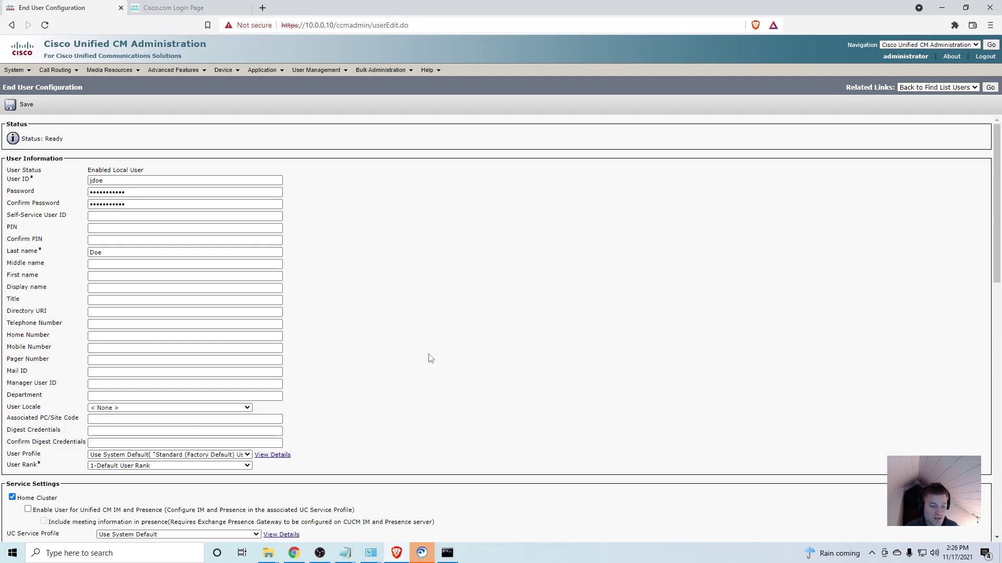
- Enable Unified CM IM and Presence and Mobility for jdoe and save the new user
{"action": "scroll", "coordinate": [355, 318], "scroll_direction": "down", "scroll_amount": 2}
{"action": "scroll", "coordinate": [354, 318], "scroll_direction": "up", "scroll_amount": 2}
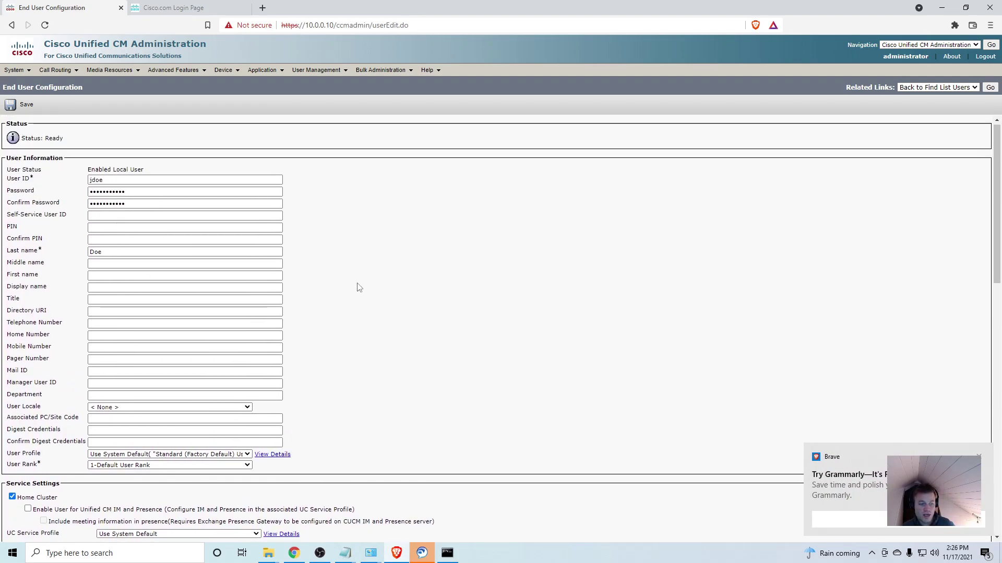
{"action": "scroll", "coordinate": [358, 287], "scroll_direction": "down", "scroll_amount": 2}
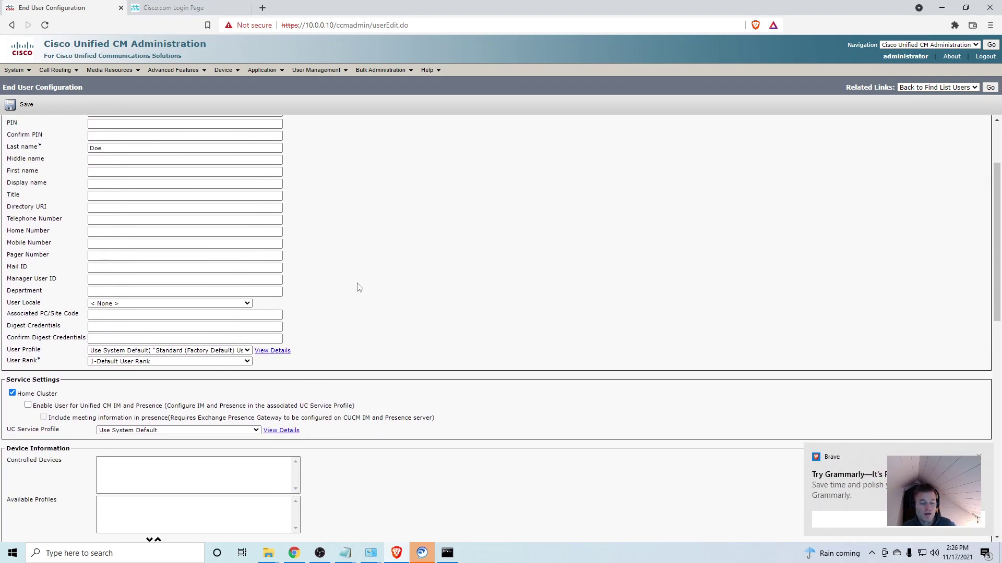
{"action": "left_click", "coordinate": [979, 458]}
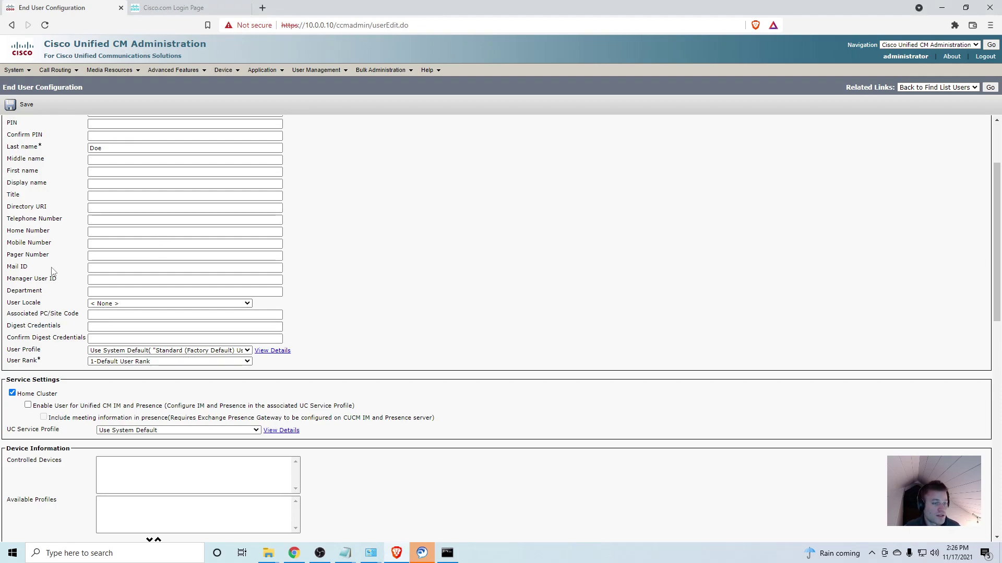
{"action": "scroll", "coordinate": [150, 216], "scroll_direction": "up", "scroll_amount": 1}
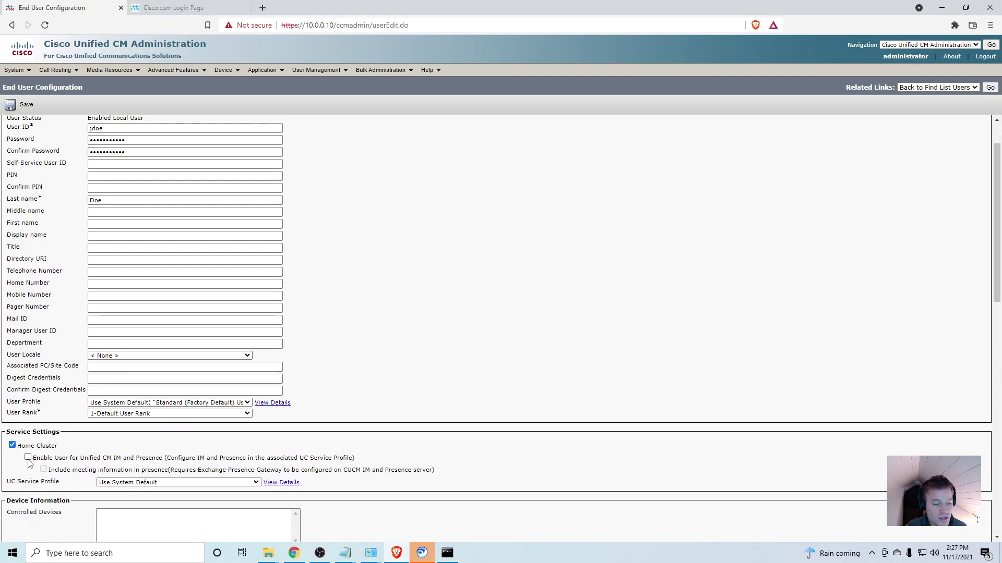
{"action": "left_click", "coordinate": [28, 458]}
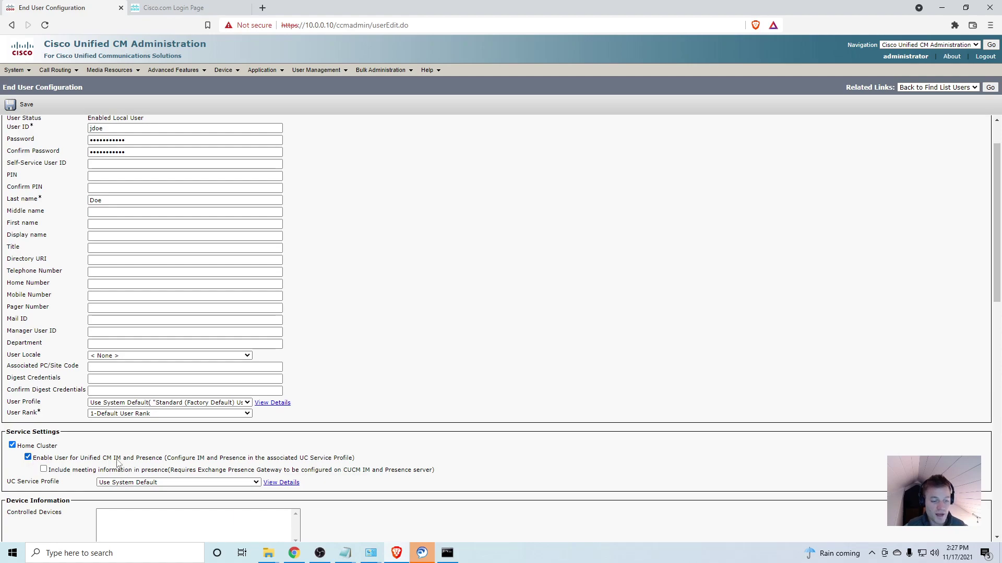
{"action": "scroll", "coordinate": [337, 309], "scroll_direction": "up", "scroll_amount": 2}
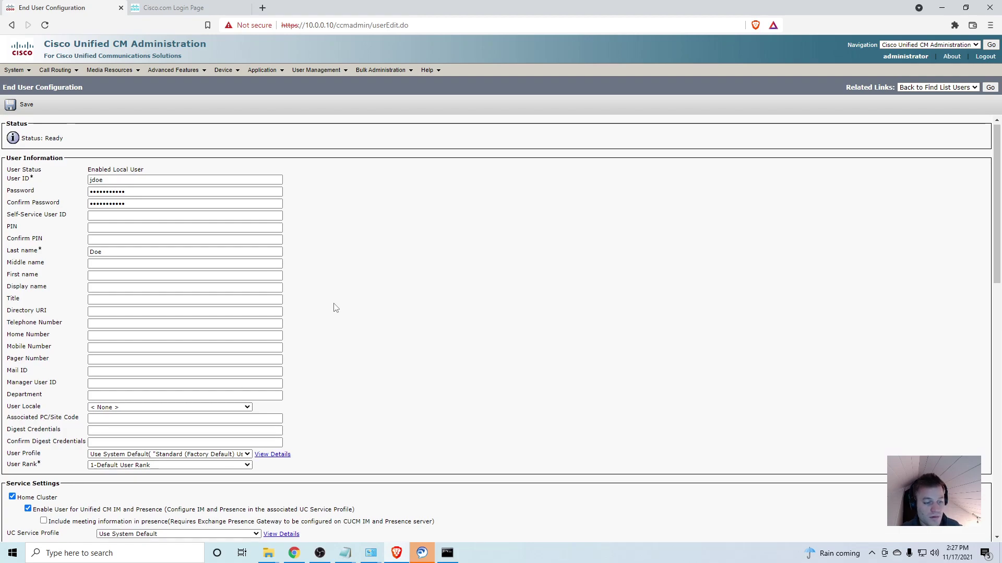
{"action": "scroll", "coordinate": [335, 308], "scroll_direction": "down", "scroll_amount": 6}
{"action": "scroll", "coordinate": [334, 313], "scroll_direction": "down", "scroll_amount": 5}
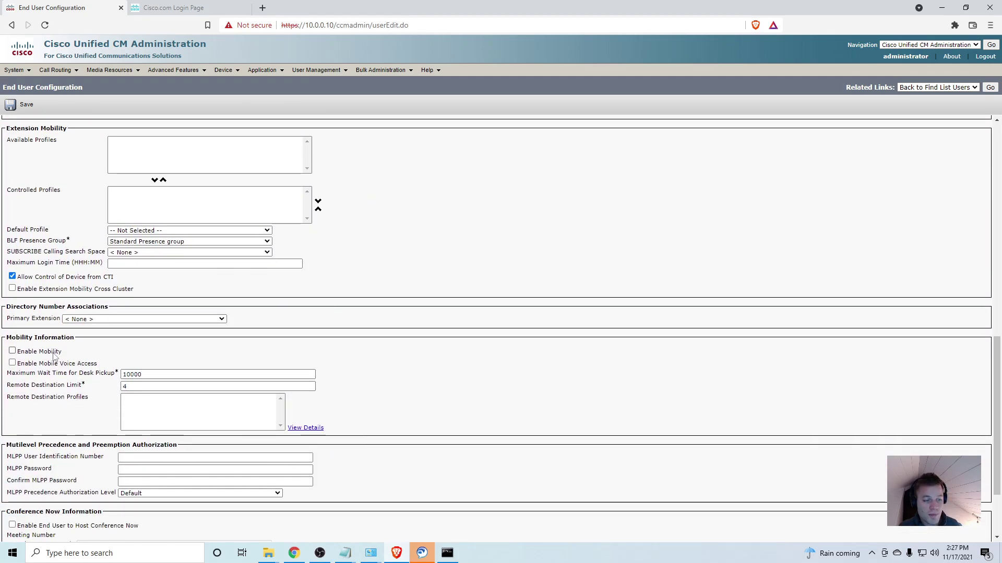
{"action": "left_click", "coordinate": [13, 351]}
{"action": "scroll", "coordinate": [376, 365], "scroll_direction": "down", "scroll_amount": 2}
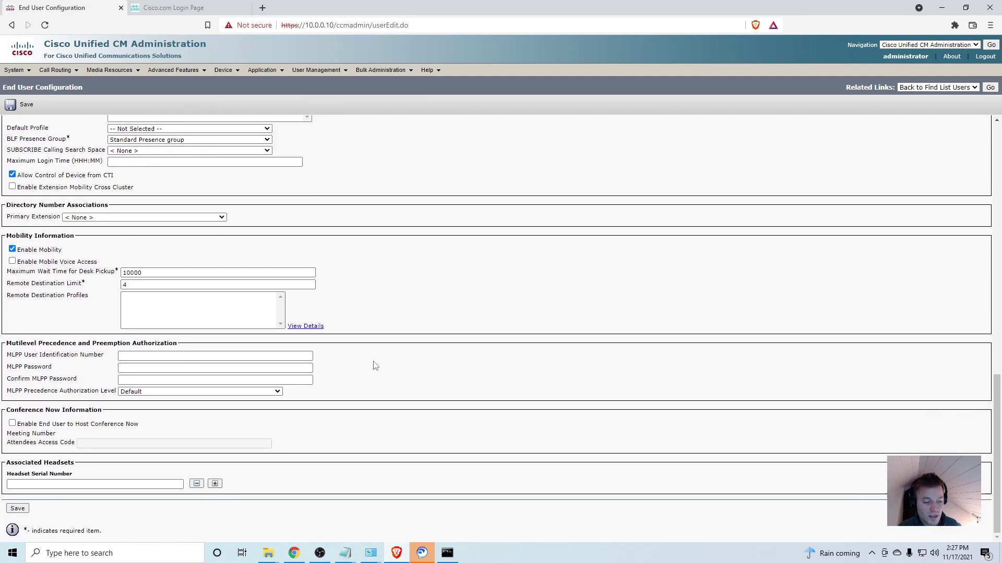
{"action": "left_click", "coordinate": [17, 508]}
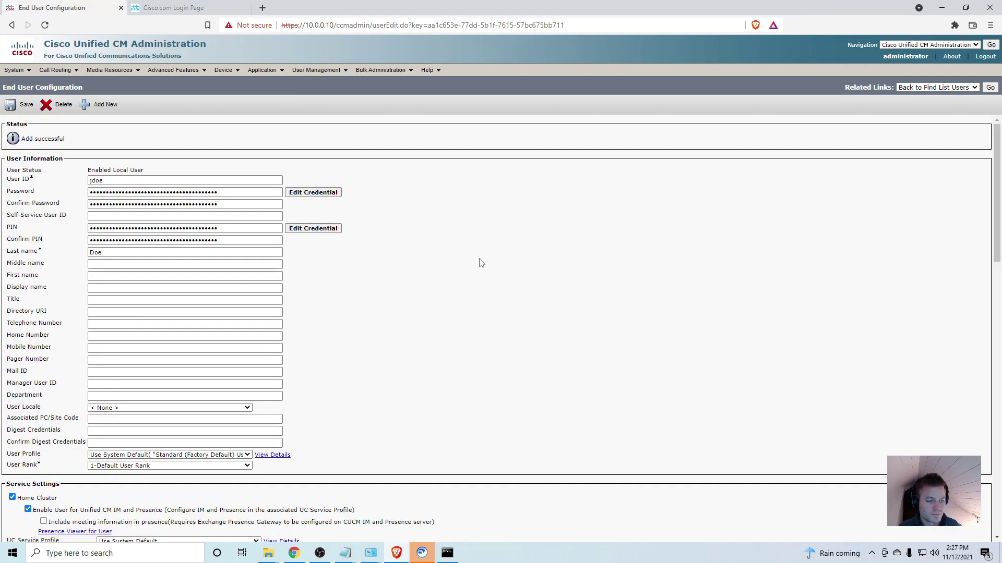
- Add jdoe to the Standard CCM End Users and Standard CTI Enabled groups and save
{"action": "scroll", "coordinate": [481, 263], "scroll_direction": "down", "scroll_amount": 12}
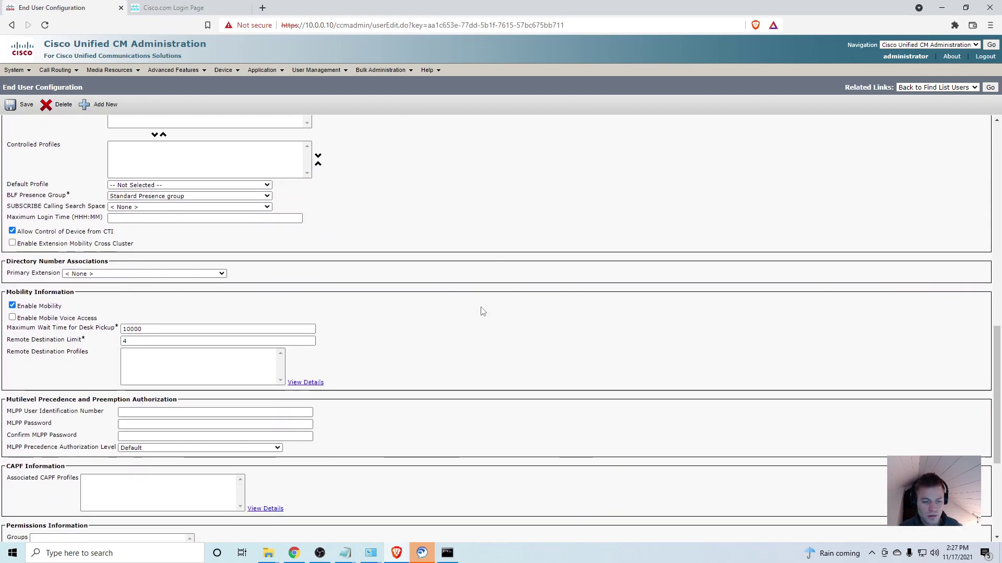
{"action": "scroll", "coordinate": [481, 312], "scroll_direction": "down", "scroll_amount": 4}
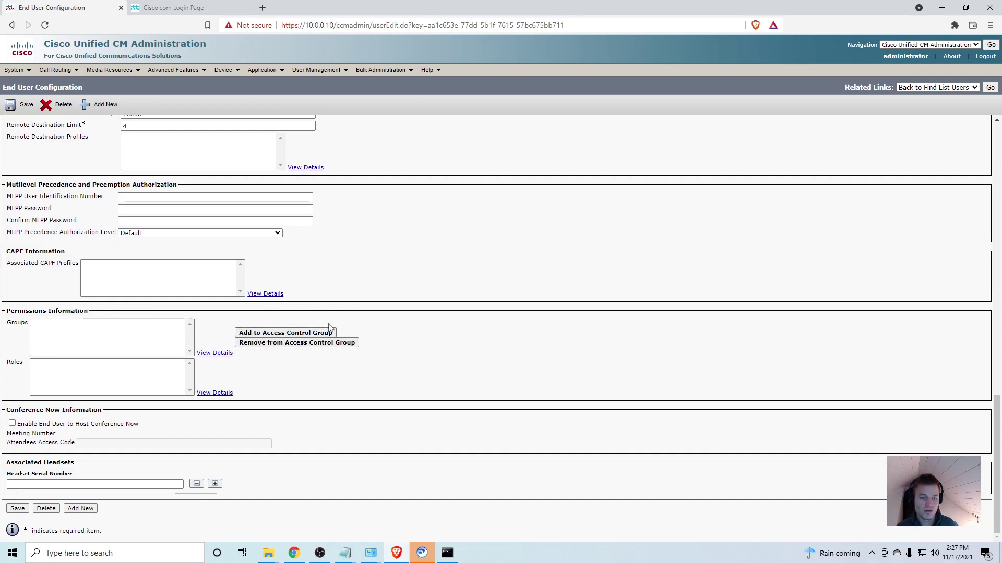
{"action": "left_click", "coordinate": [291, 334]}
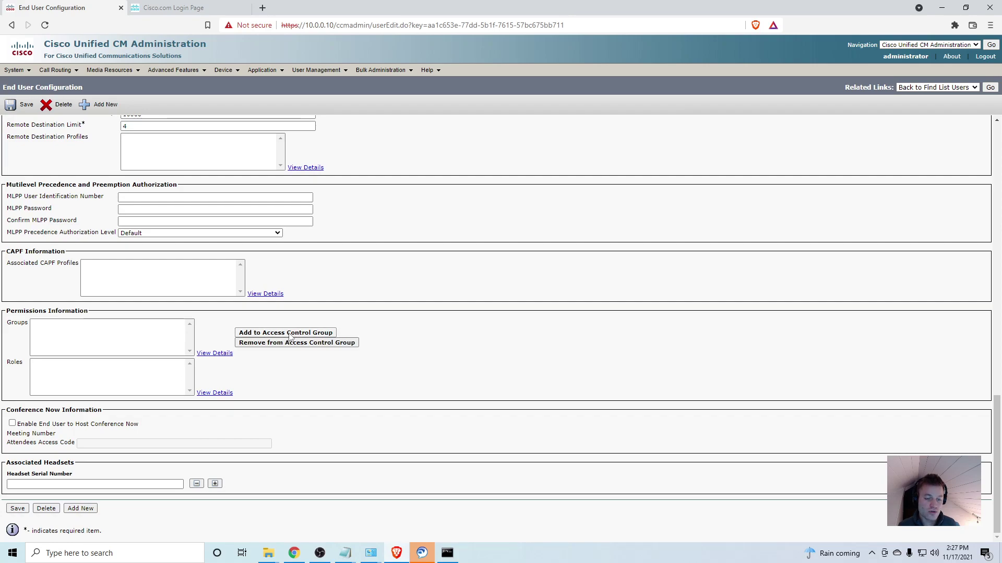
{"action": "left_click_drag", "start_coordinate": [247, 17], "coordinate": [386, 60]}
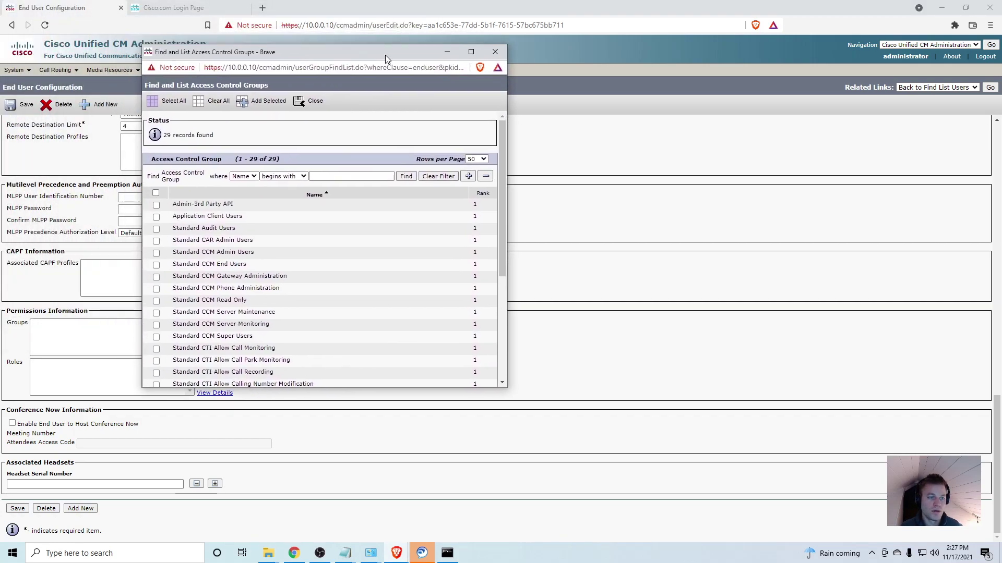
{"action": "left_click", "coordinate": [157, 265]}
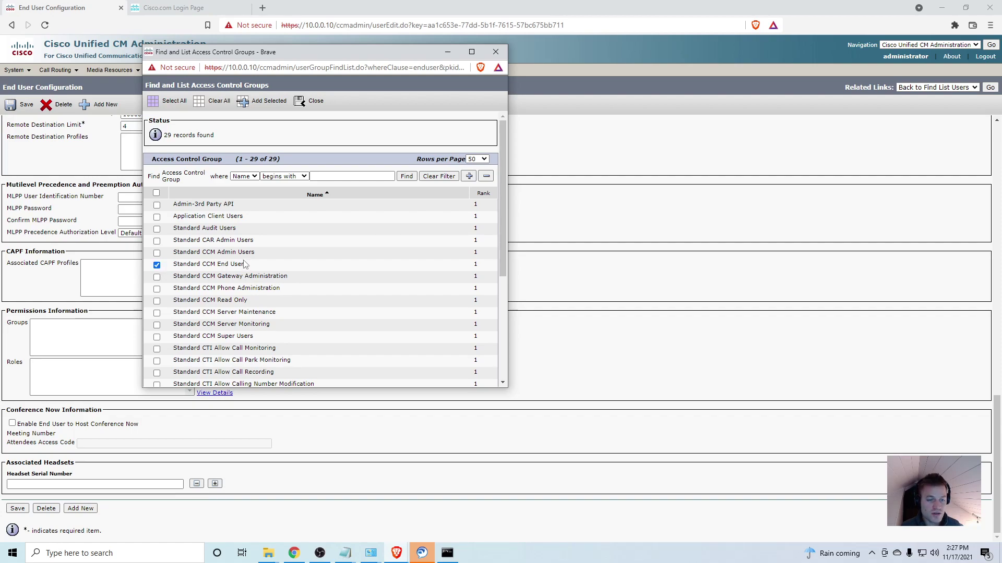
{"action": "scroll", "coordinate": [282, 276], "scroll_direction": "down", "scroll_amount": 5}
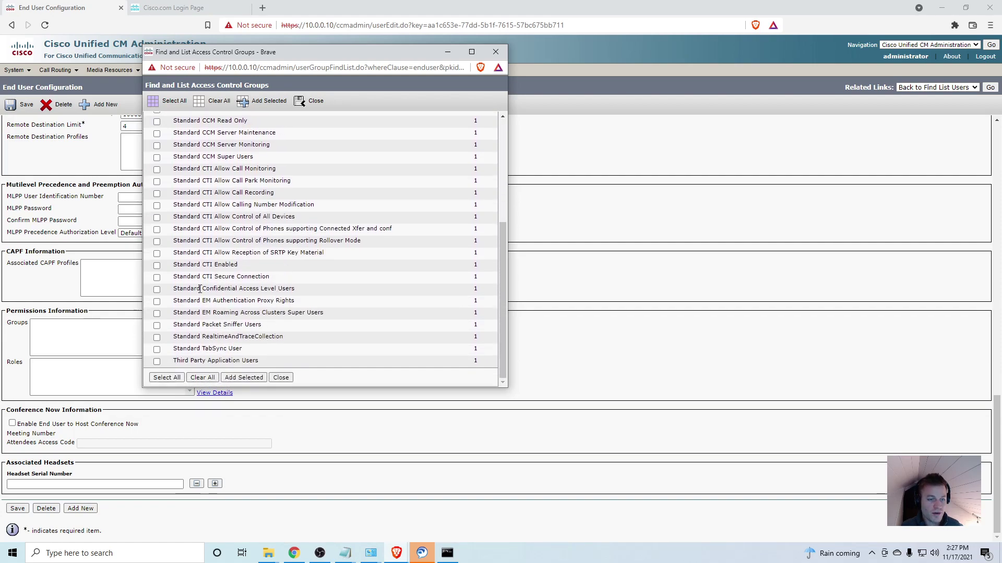
{"action": "left_click", "coordinate": [157, 266]}
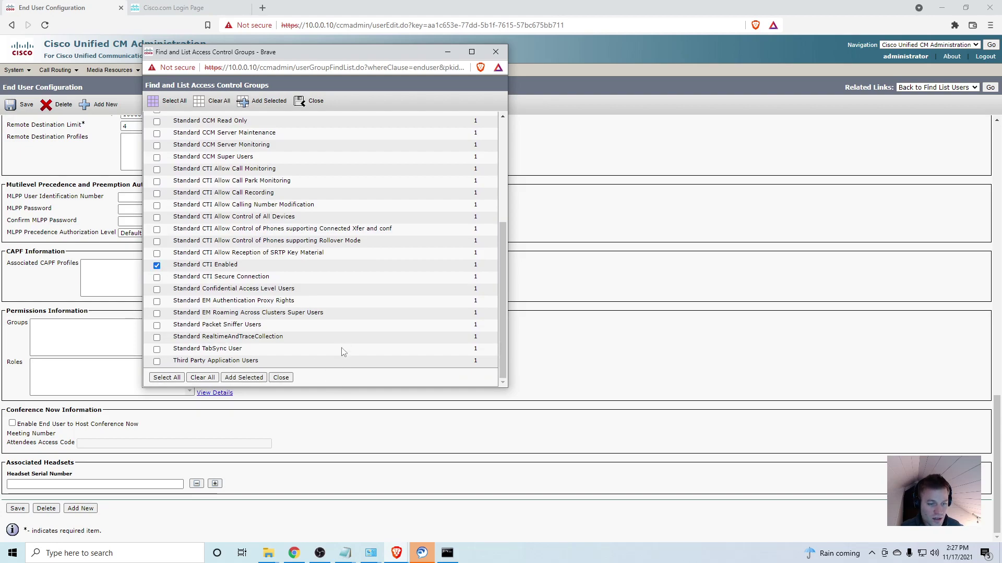
{"action": "left_click", "coordinate": [252, 379]}
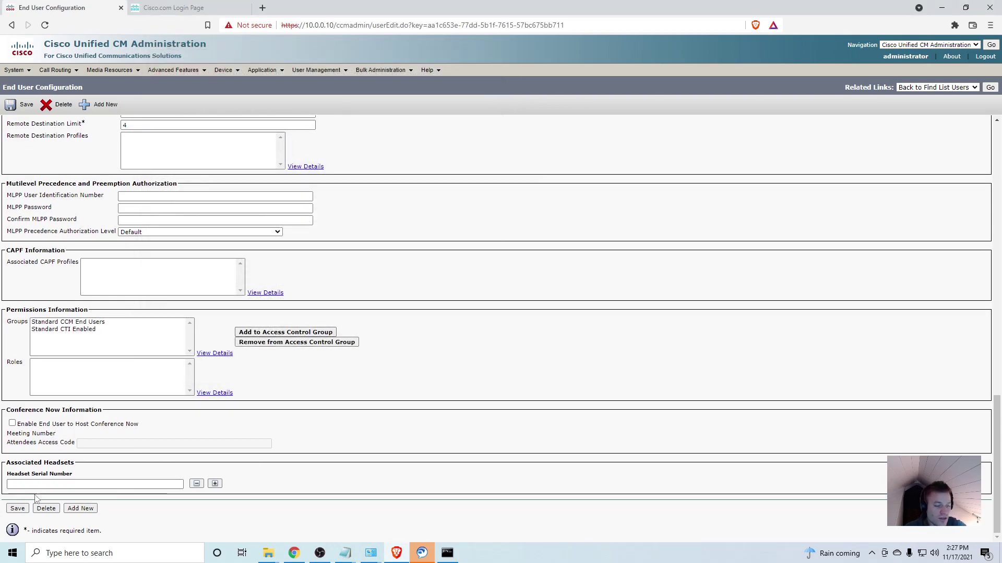
{"action": "left_click", "coordinate": [18, 508]}
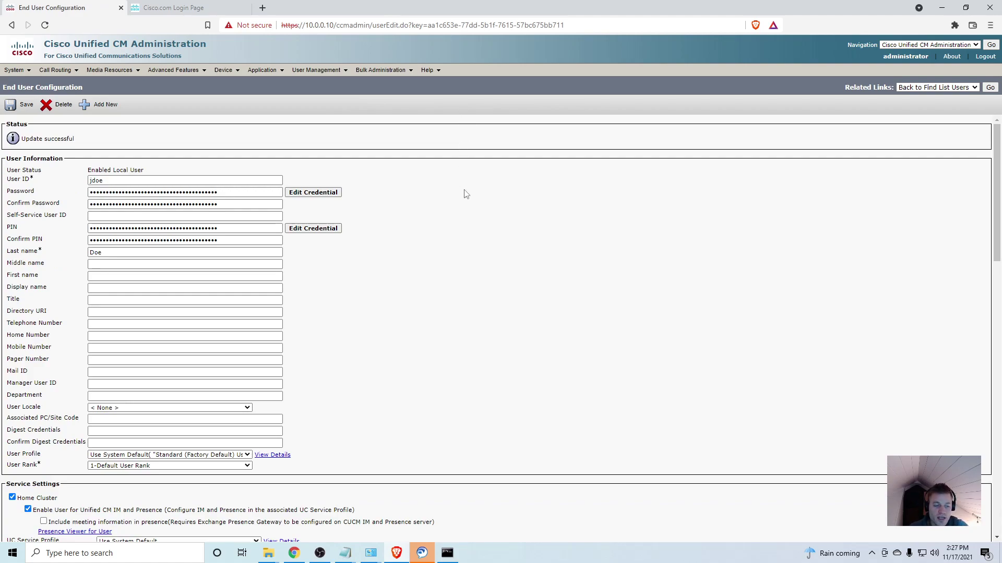
{"action": "scroll", "coordinate": [465, 194], "scroll_direction": "down", "scroll_amount": 3}
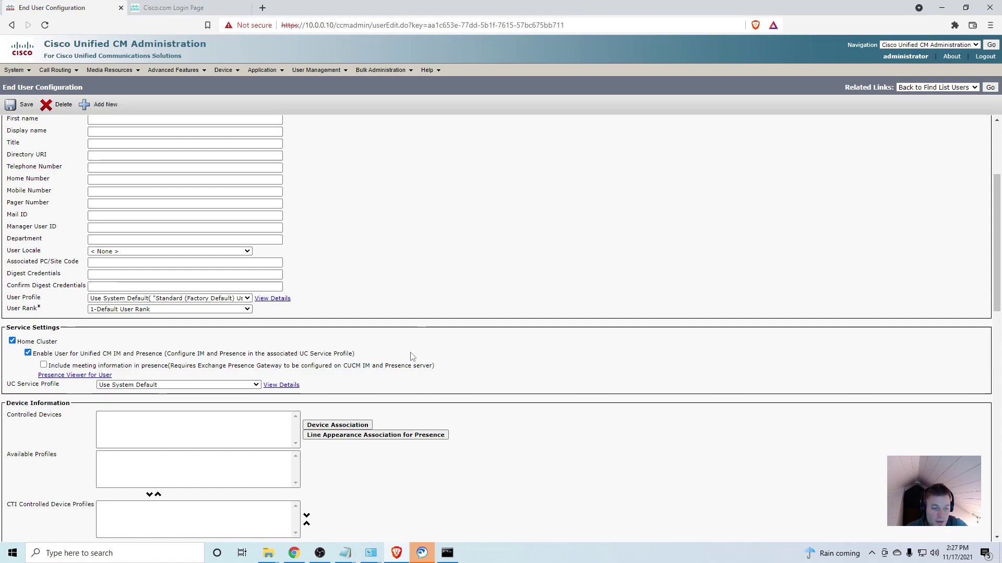
{"action": "scroll", "coordinate": [442, 380], "scroll_direction": "down", "scroll_amount": 3}
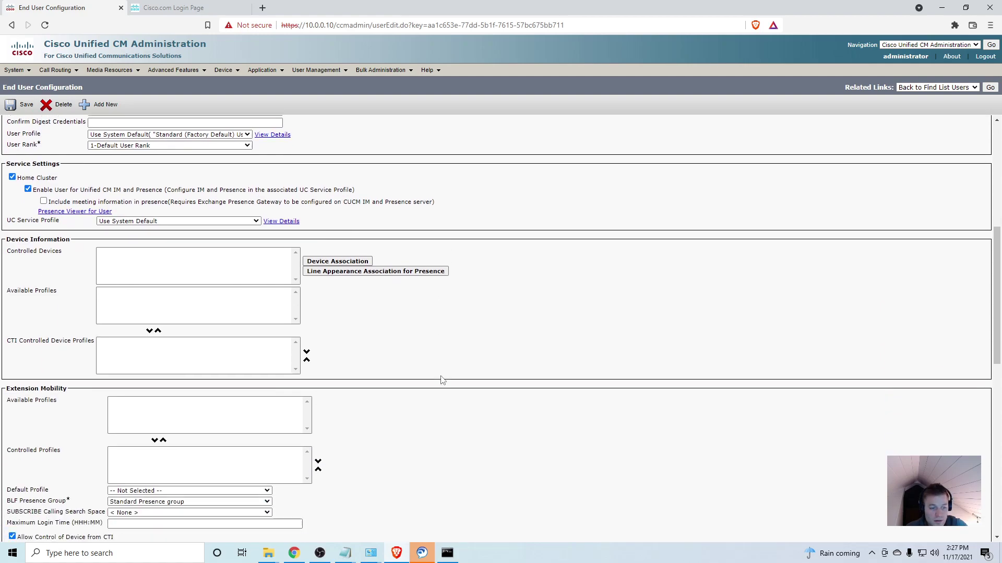
{"action": "scroll", "coordinate": [442, 380], "scroll_direction": "down", "scroll_amount": 3}
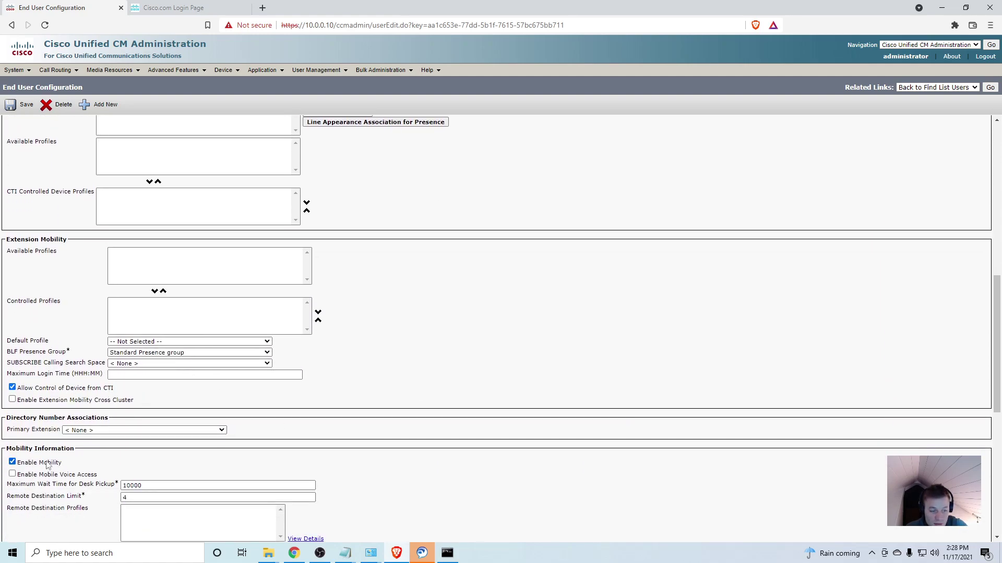
{"action": "scroll", "coordinate": [436, 396], "scroll_direction": "down", "scroll_amount": 7}
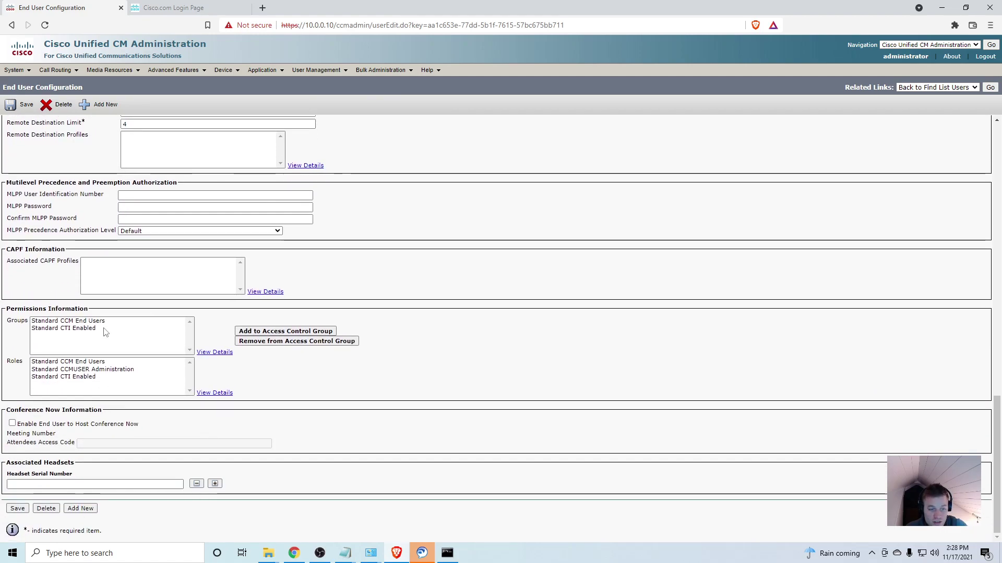
{"action": "left_click", "coordinate": [106, 321]}
{"action": "left_click", "coordinate": [113, 329]}
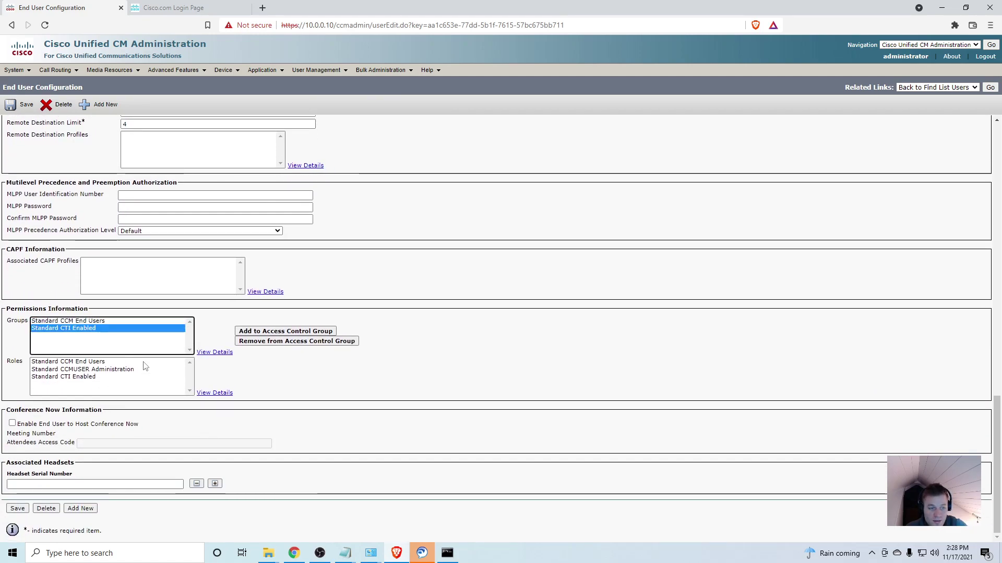
{"action": "key", "text": "Return"}
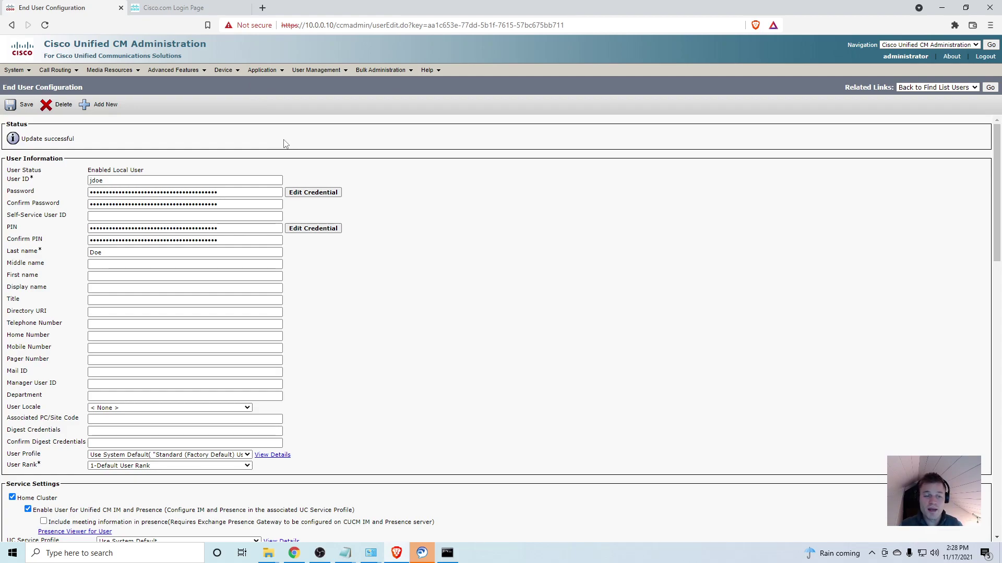
{"action": "mouse_move", "coordinate": [225, 71]}
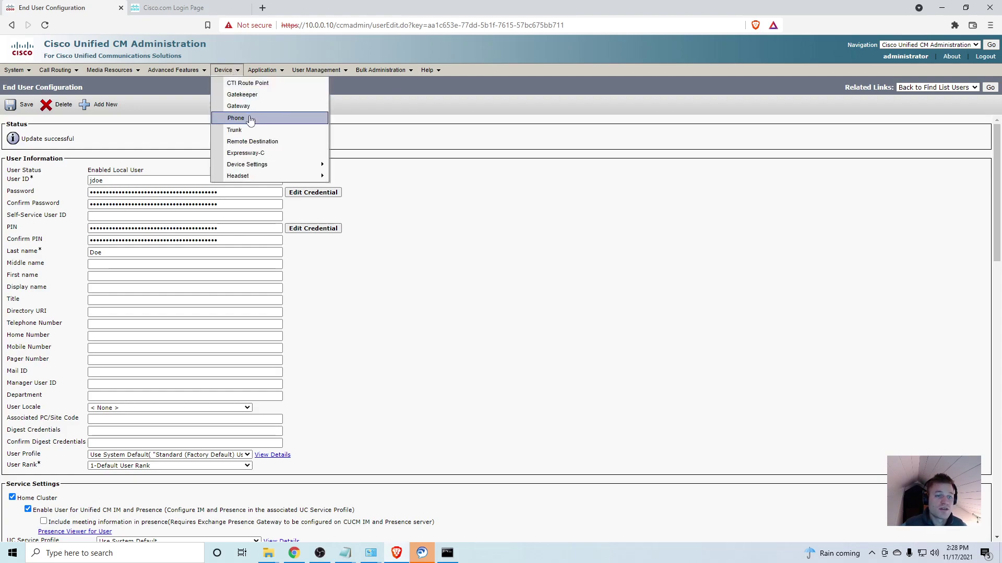
- Add a new phone of type Cisco Unified Client Services Framework and continue to its configuration form
{"action": "left_click", "coordinate": [233, 116]}
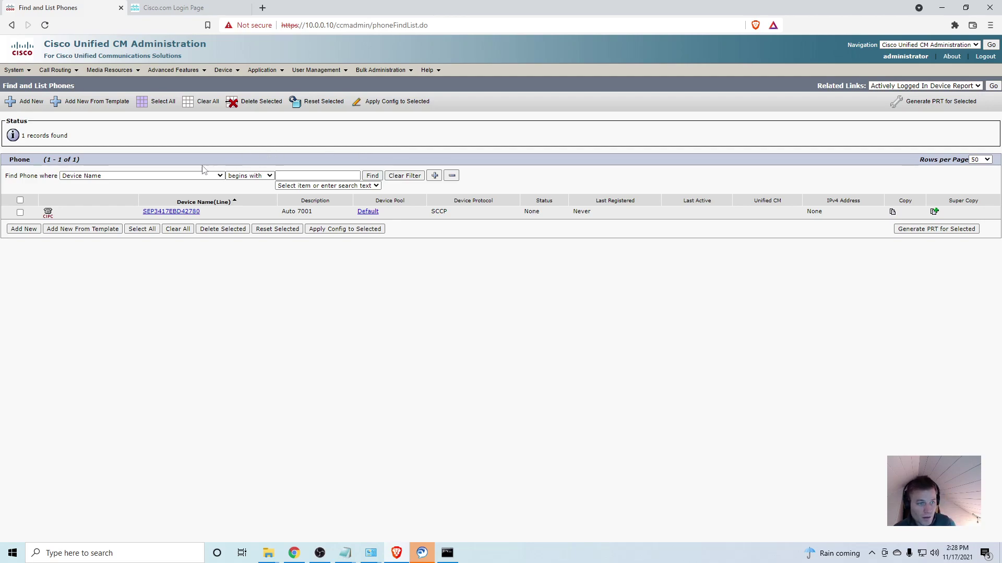
{"action": "left_click", "coordinate": [24, 229]}
{"action": "left_click", "coordinate": [210, 191]}
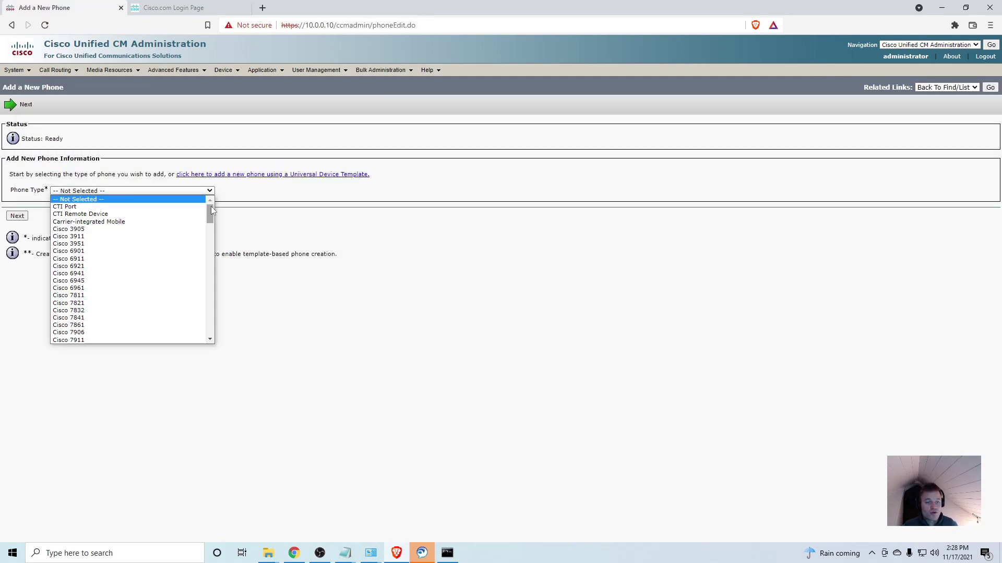
{"action": "left_click_drag", "start_coordinate": [211, 214], "coordinate": [209, 307]}
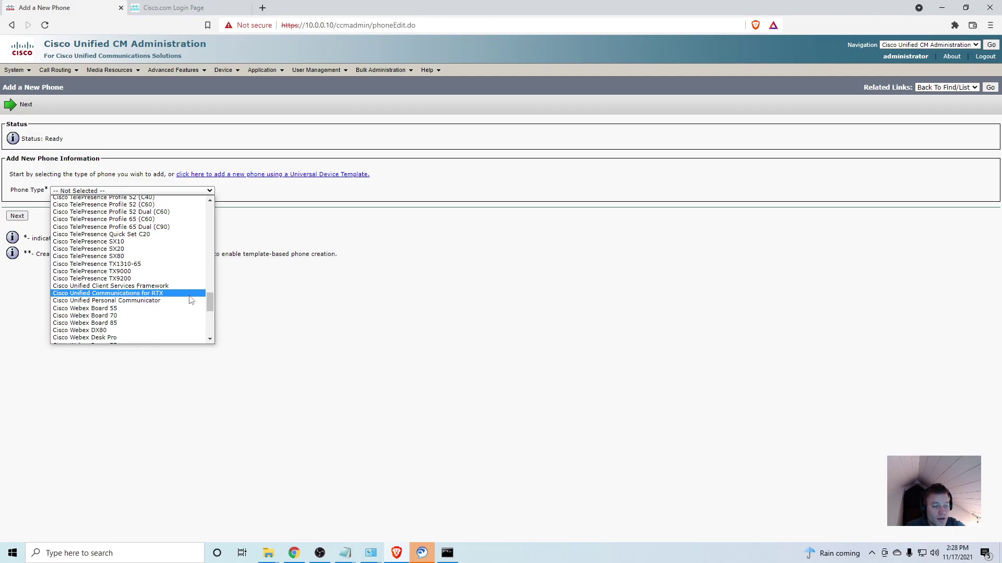
{"action": "left_click", "coordinate": [140, 286]}
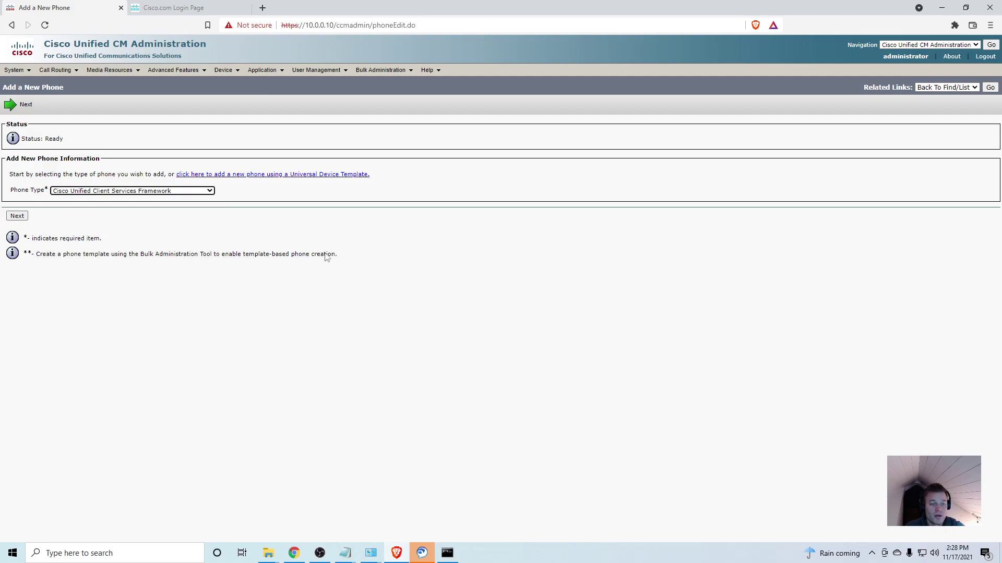
{"action": "left_click", "coordinate": [25, 217]}
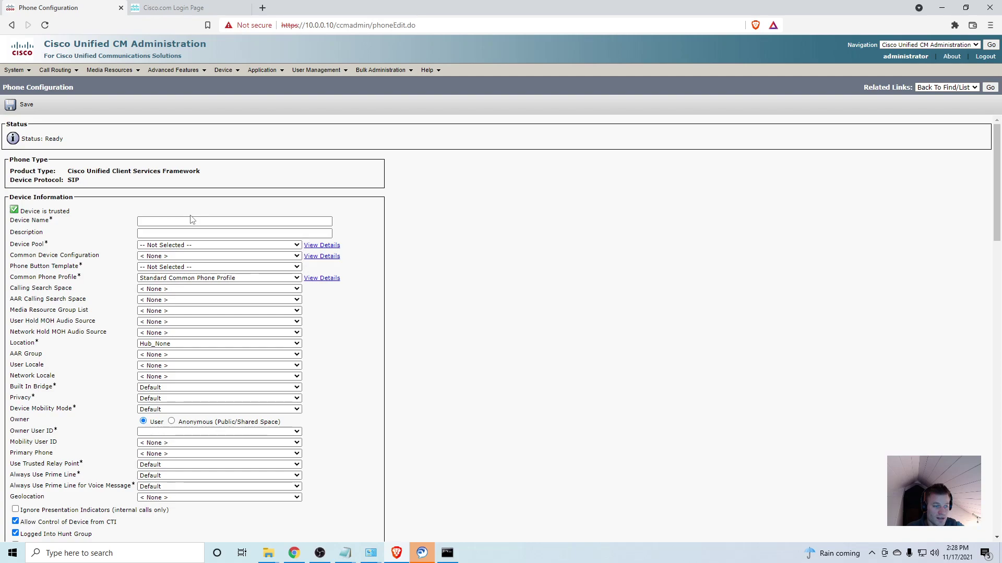
- Name the new device CSFjdoe and fill in its description
{"action": "left_click", "coordinate": [161, 221]}
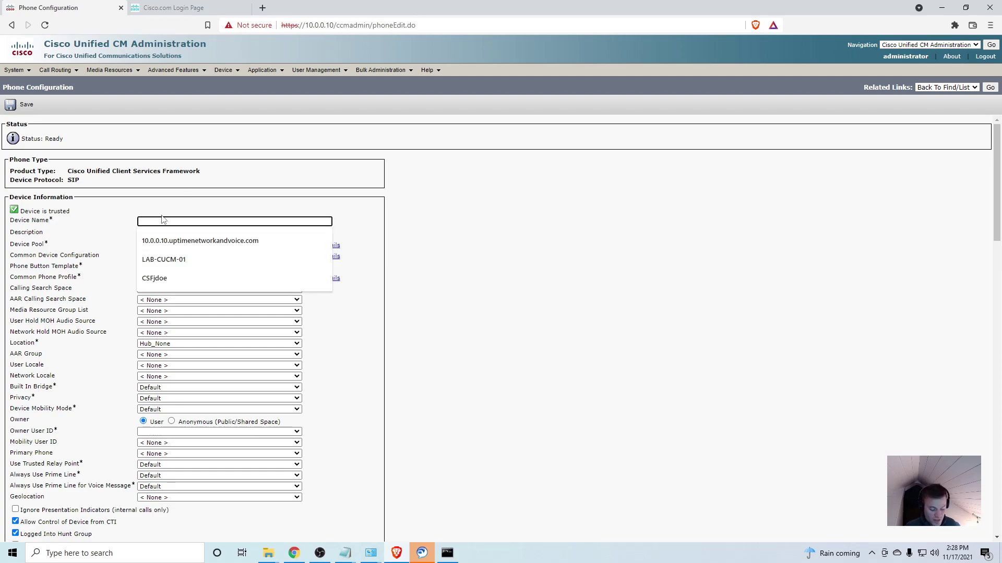
{"action": "type", "text": "CSFjdo"}
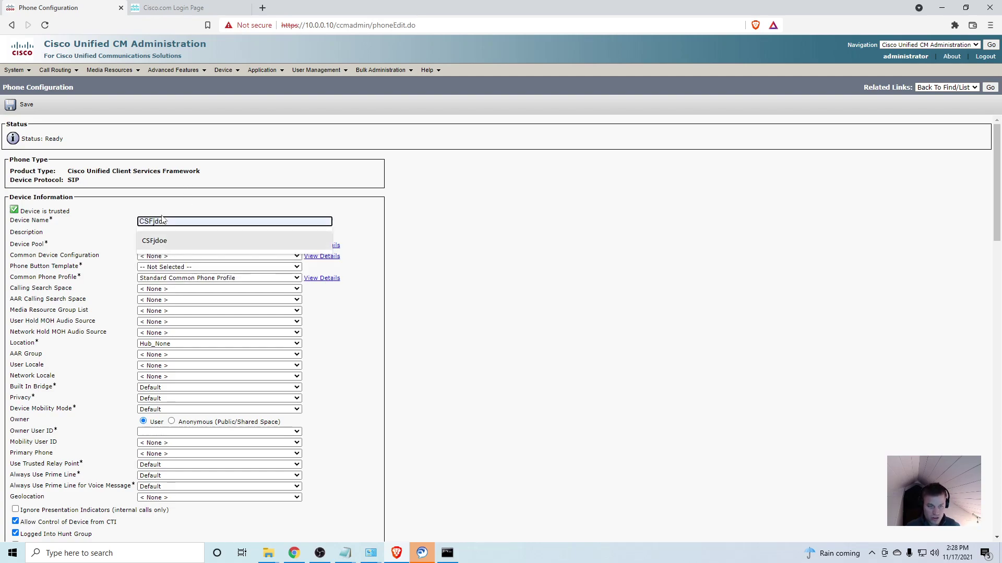
{"action": "left_click", "coordinate": [154, 241]}
{"action": "left_click", "coordinate": [191, 234]}
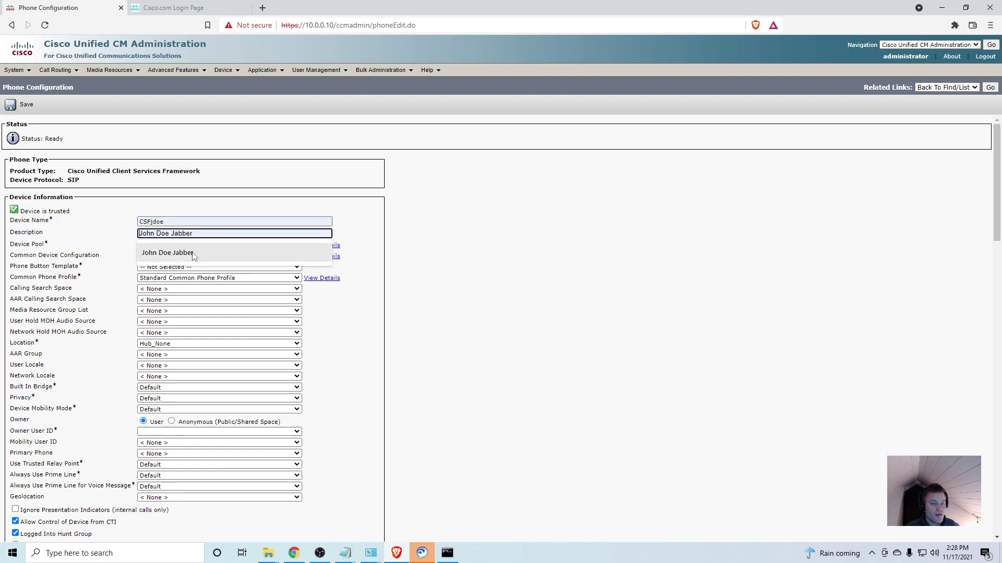
{"action": "left_click", "coordinate": [193, 253]}
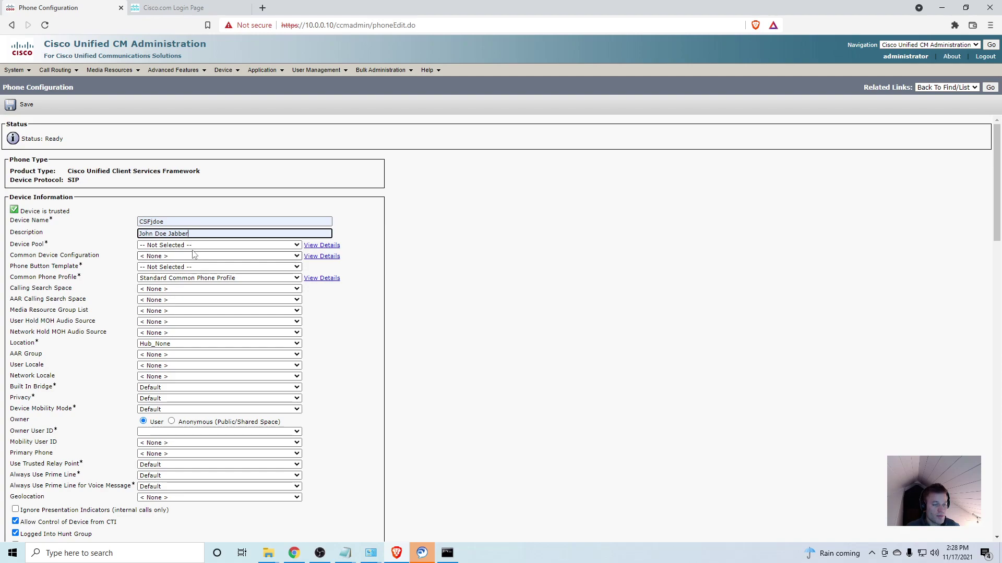
- Set device pool Default and the Standard Client Services Framework button template, leaving calling search space None
{"action": "left_click", "coordinate": [194, 246]}
{"action": "left_click", "coordinate": [194, 262]}
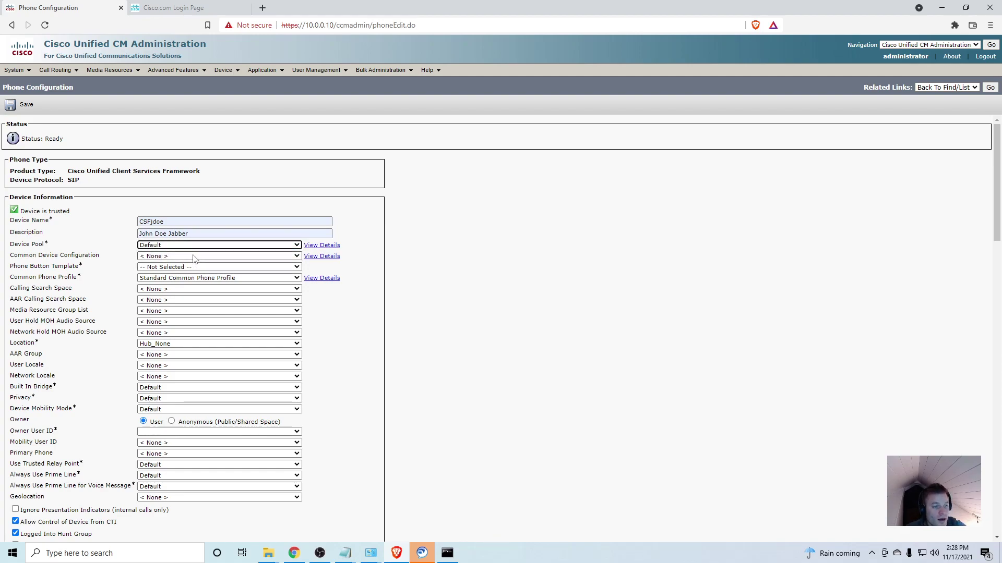
{"action": "left_click", "coordinate": [184, 267]}
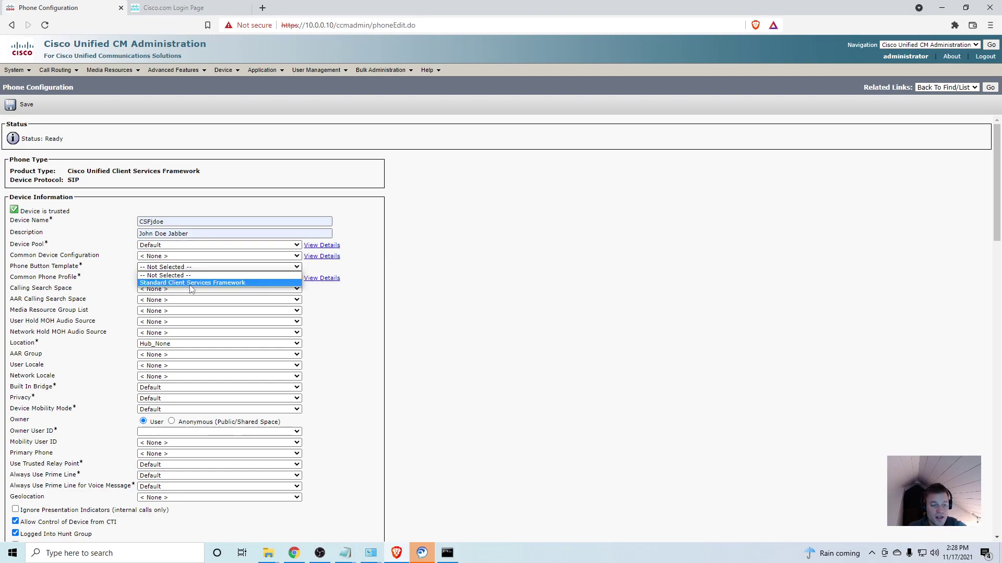
{"action": "left_click", "coordinate": [191, 282]}
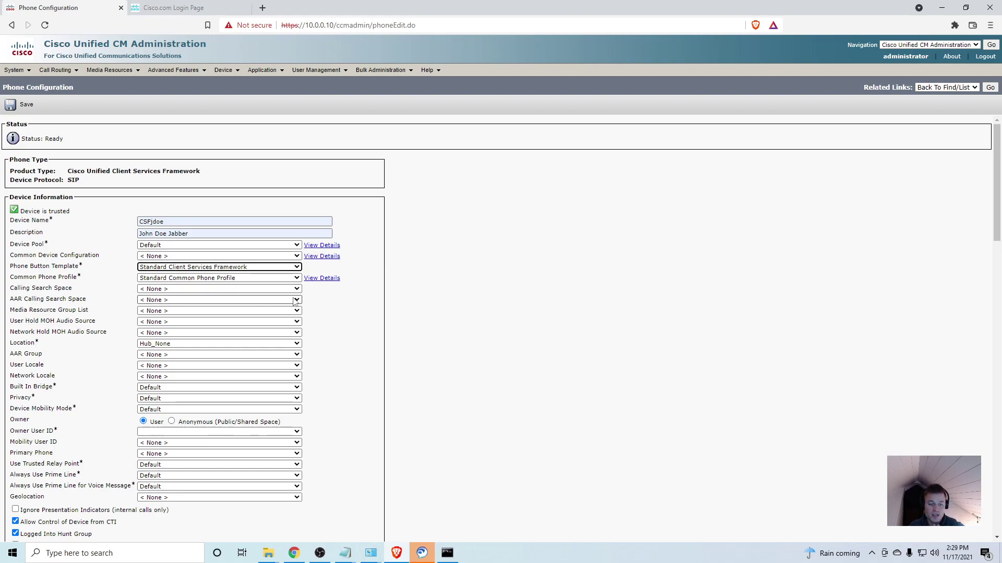
{"action": "left_click", "coordinate": [295, 290]}
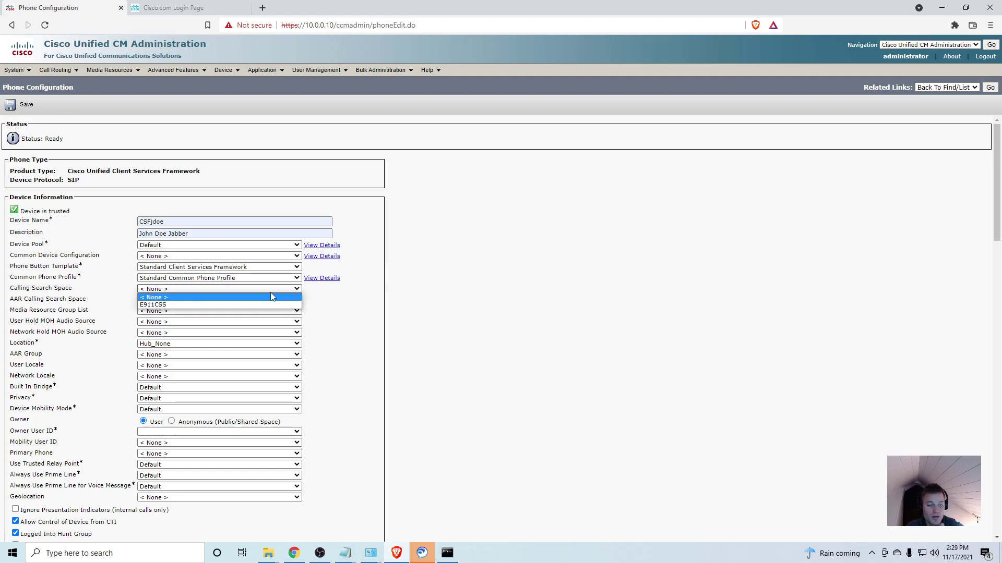
{"action": "left_click", "coordinate": [272, 298]}
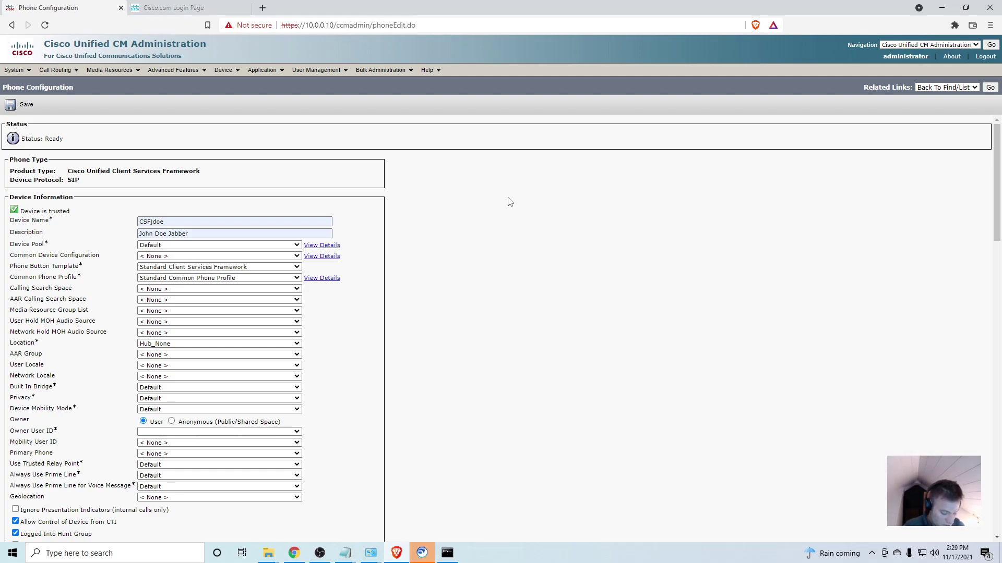
- Find Device Security Profile and choose Cisco Unified Client Services Framework - Standard SIP Non-Secure Profile
{"action": "key", "text": "ctrl+f"}
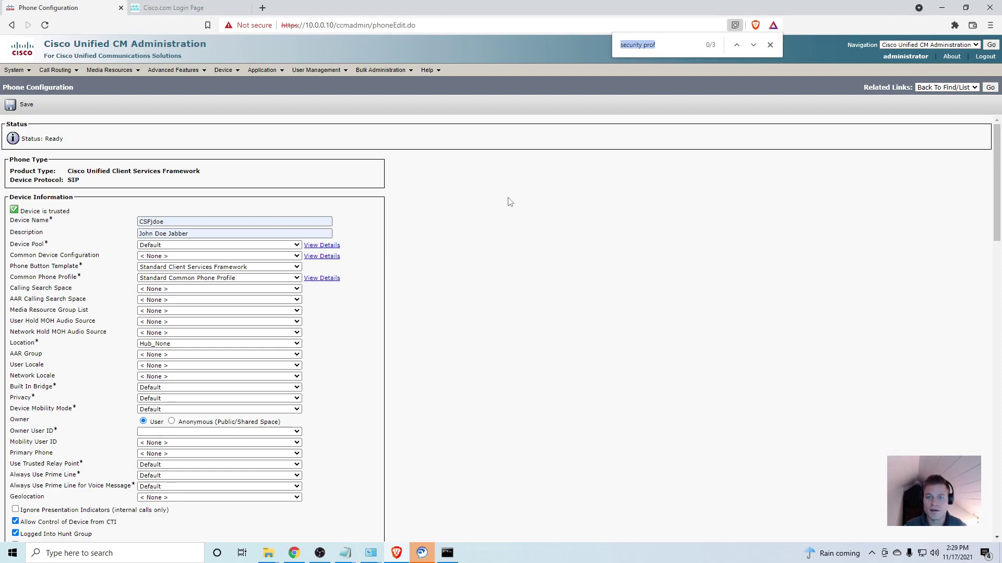
{"action": "key", "text": "End"}
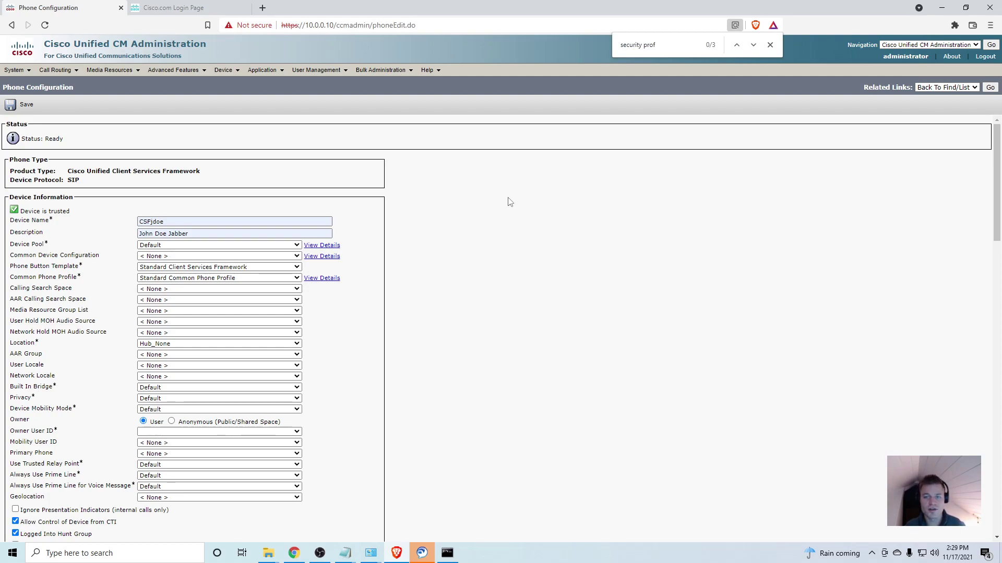
{"action": "key", "text": "shift+Return"}
{"action": "key", "text": "Return"}
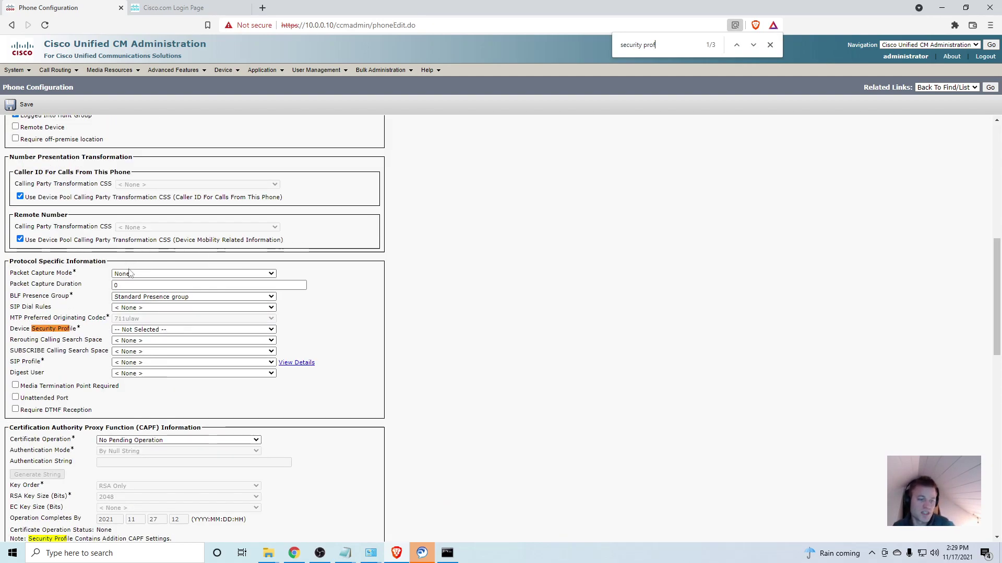
{"action": "left_click", "coordinate": [160, 331]}
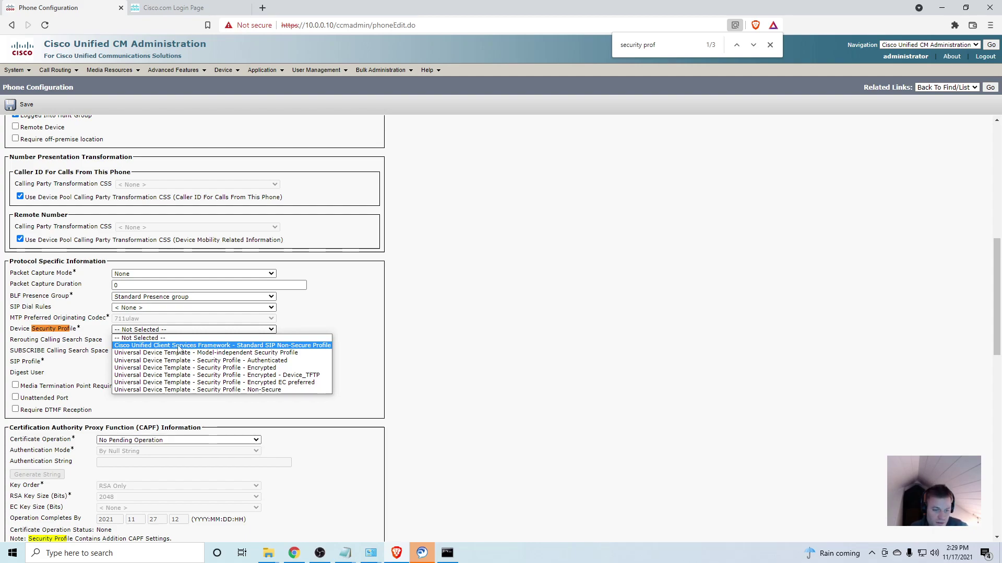
{"action": "left_click", "coordinate": [179, 346]}
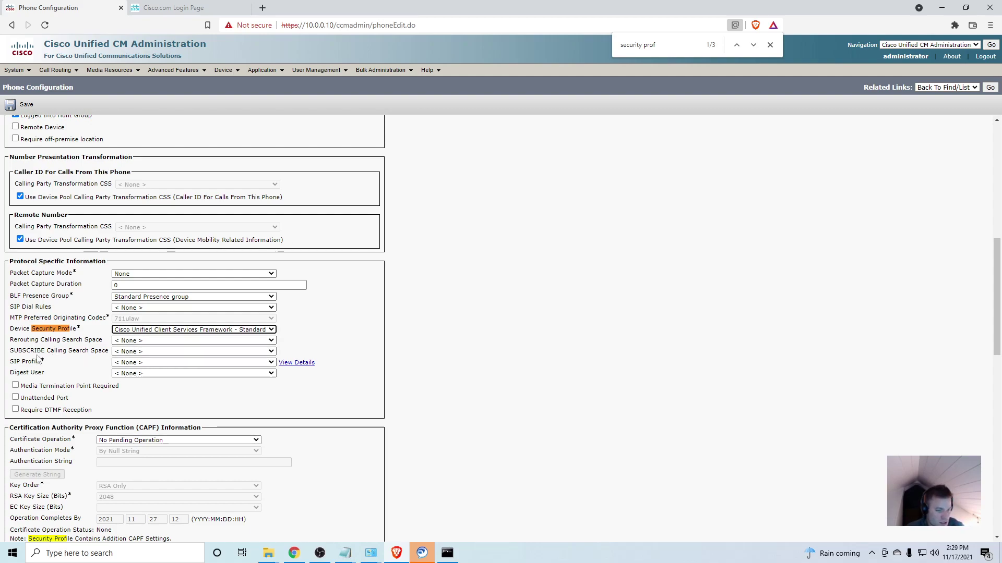
- Set SIP Profile to Standard SIP Profile and try saving, dismissing the missing owner warning
{"action": "left_click", "coordinate": [133, 363]}
{"action": "left_click", "coordinate": [139, 378]}
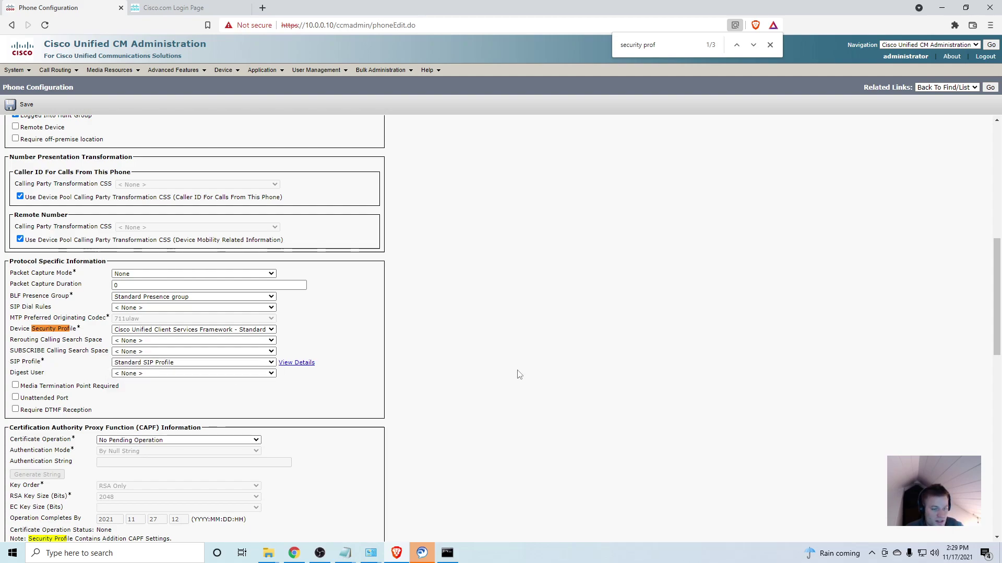
{"action": "scroll", "coordinate": [519, 375], "scroll_direction": "down", "scroll_amount": 20}
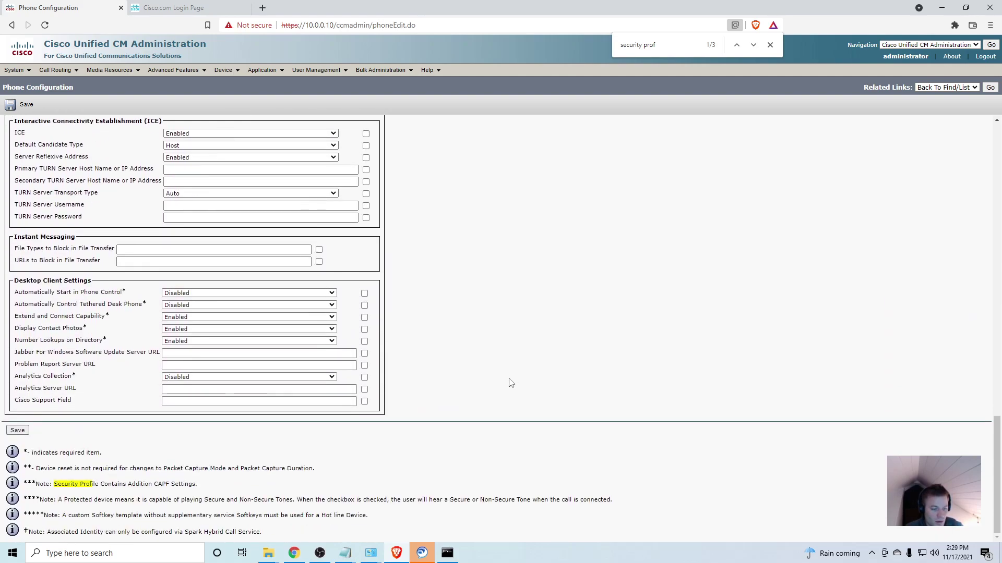
{"action": "left_click", "coordinate": [17, 430]}
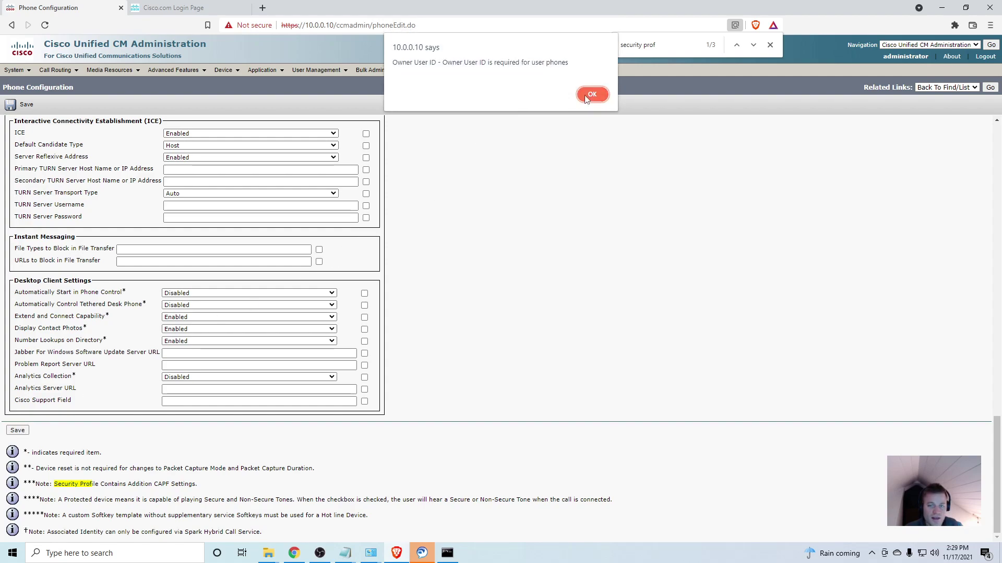
{"action": "left_click", "coordinate": [593, 91]}
- Make jdoe the Owner User ID and save the phone, acknowledging the apply-config reminder
{"action": "scroll", "coordinate": [544, 313], "scroll_direction": "up", "scroll_amount": 20}
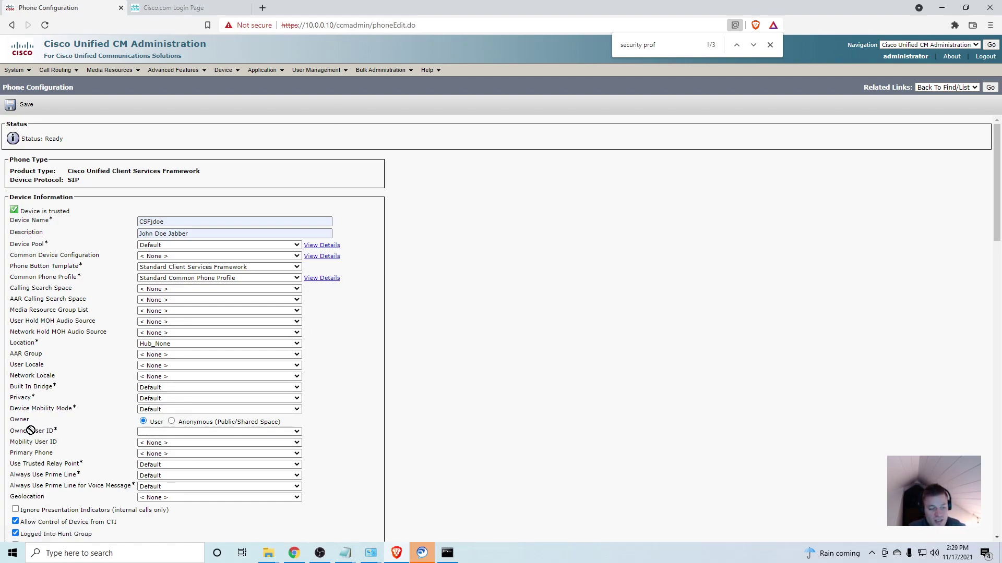
{"action": "left_click", "coordinate": [175, 432]}
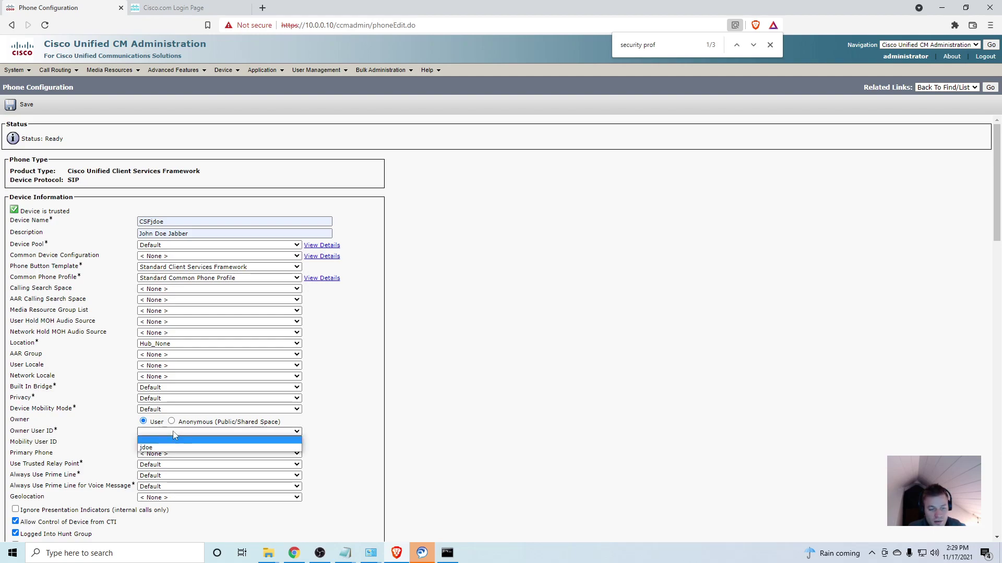
{"action": "left_click", "coordinate": [173, 447]}
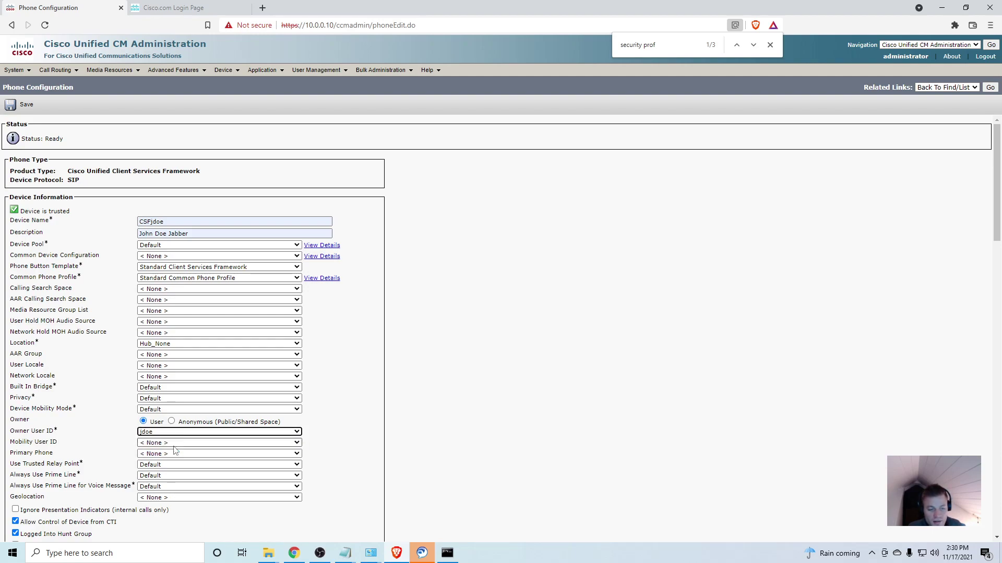
{"action": "left_click", "coordinate": [12, 102]}
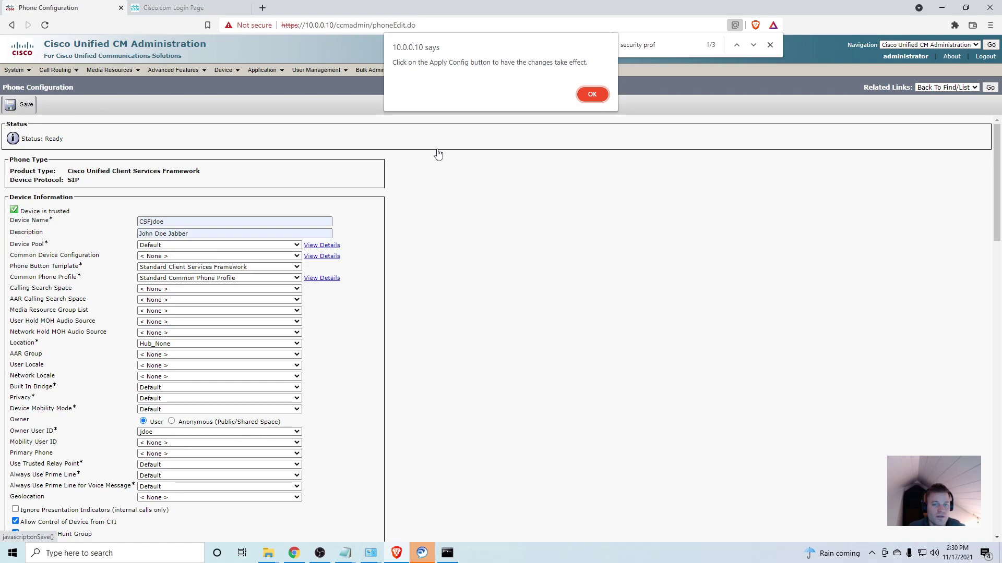
{"action": "left_click", "coordinate": [591, 93]}
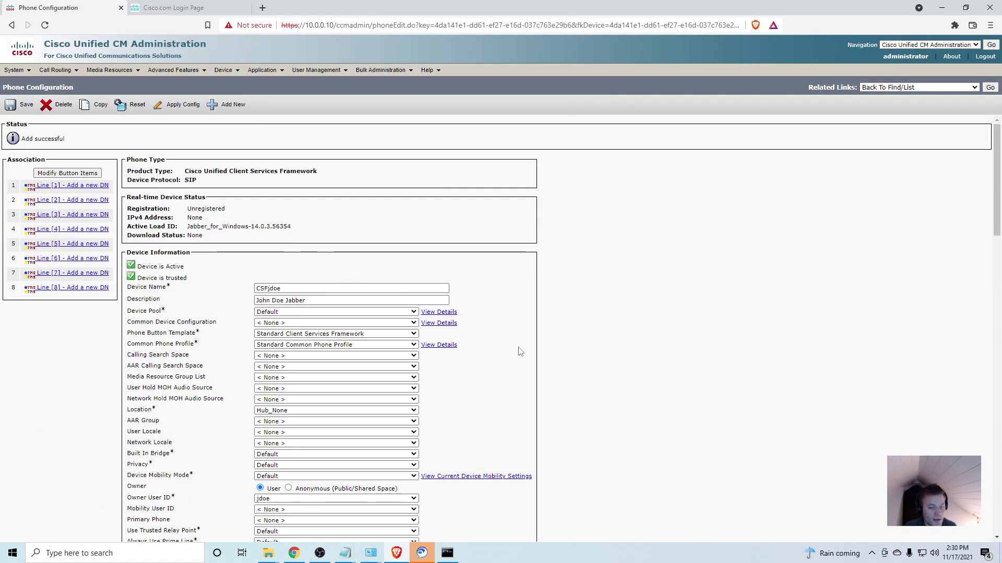
- Add directory number 1000 as line 1 of CSFjdoe
{"action": "left_click", "coordinate": [100, 186]}
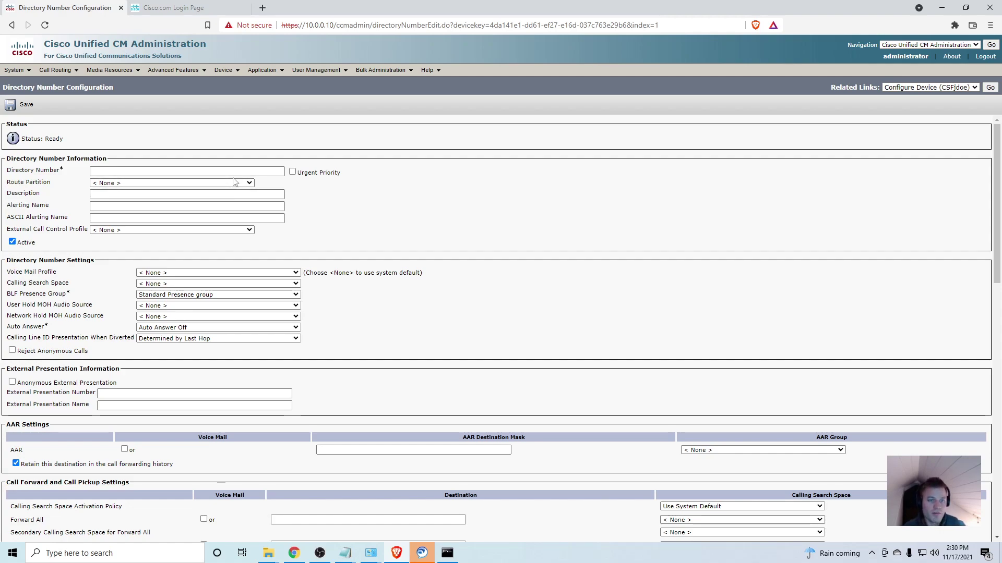
{"action": "left_click", "coordinate": [239, 172]}
{"action": "type", "text": "1000"}
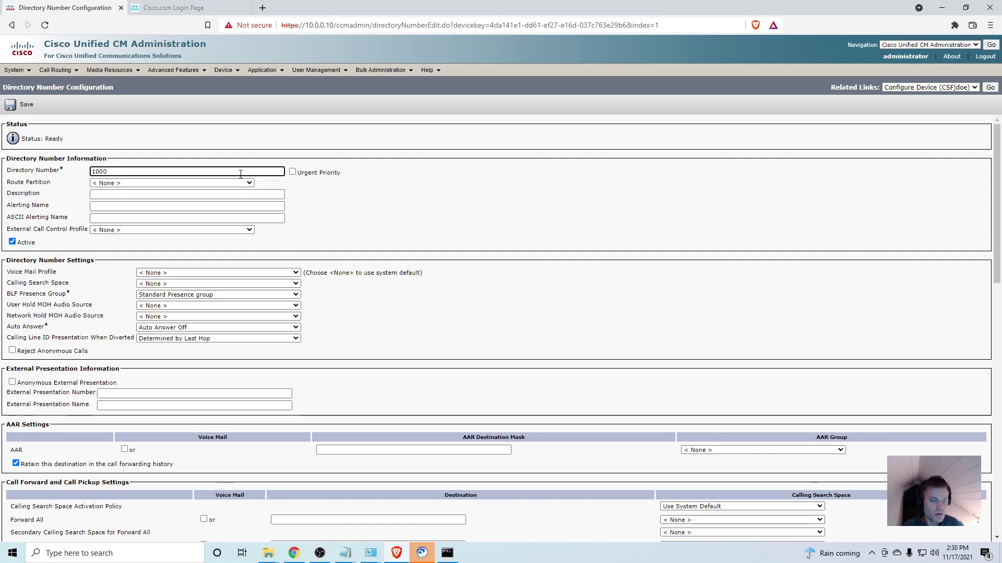
{"action": "key", "text": "Tab"}
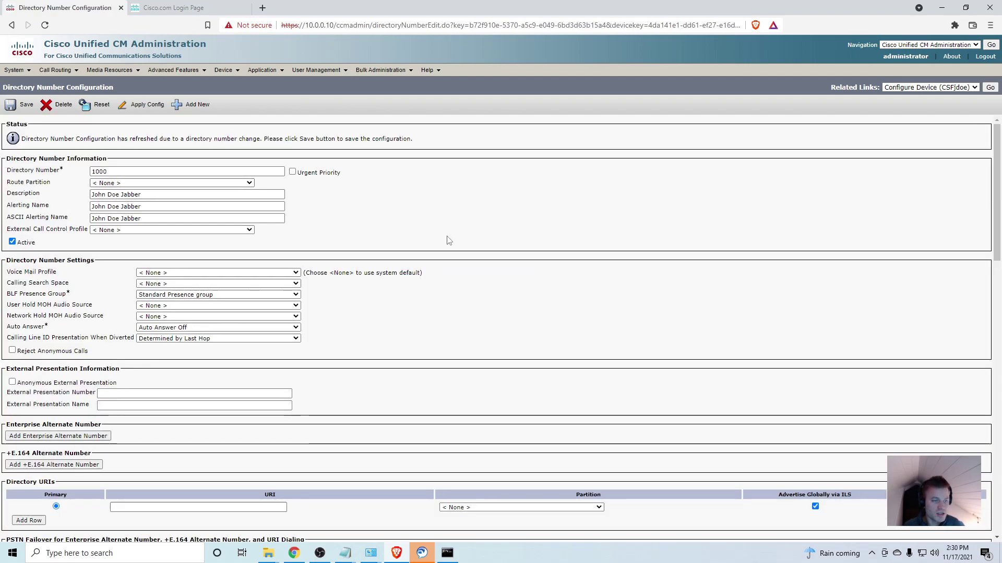
{"action": "left_click_drag", "start_coordinate": [189, 195], "coordinate": [61, 170]}
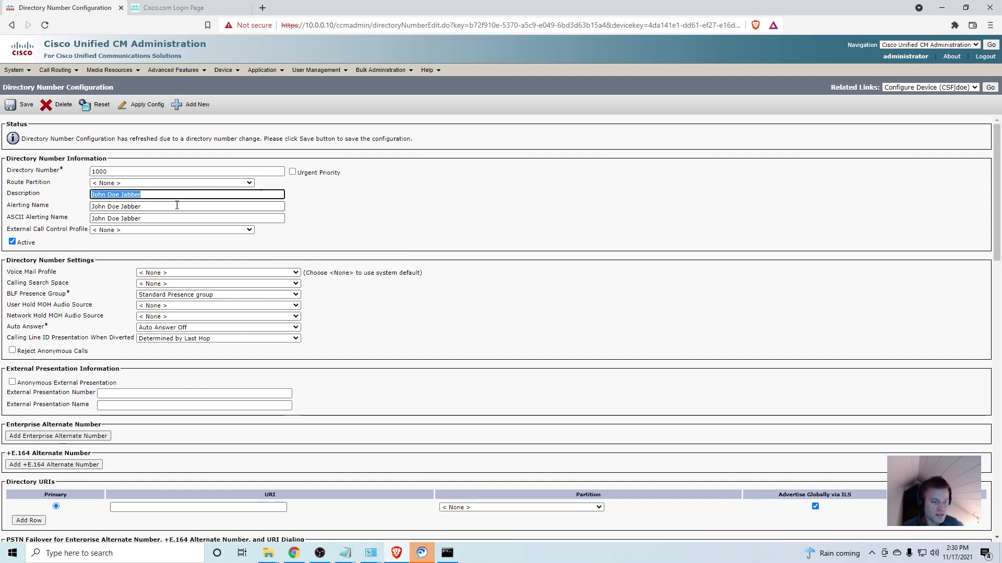
{"action": "left_click", "coordinate": [464, 272]}
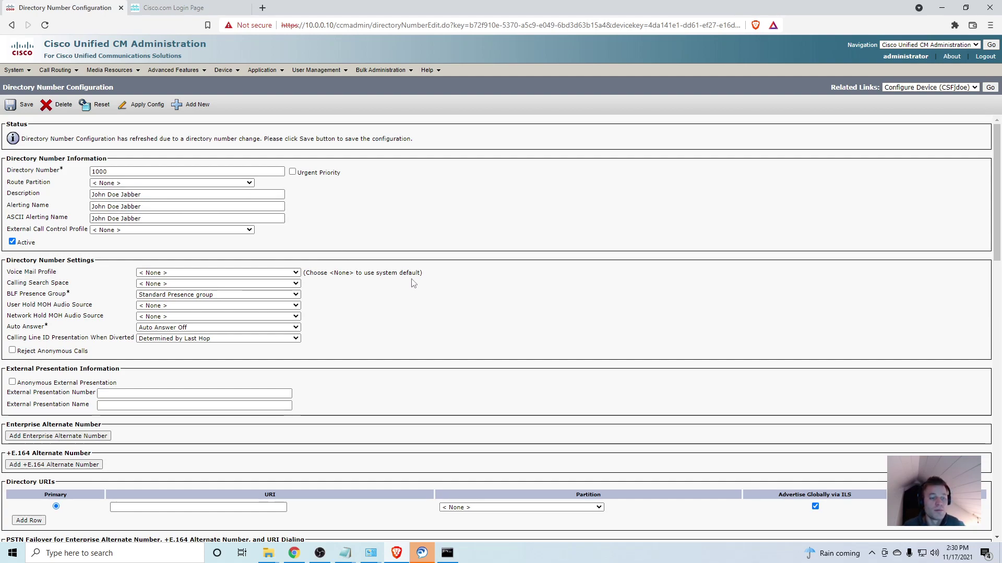
- Set caller ID and ASCII display to the user's name, and a line text label with name, Jabber and 1000
{"action": "scroll", "coordinate": [412, 281], "scroll_direction": "down", "scroll_amount": 2}
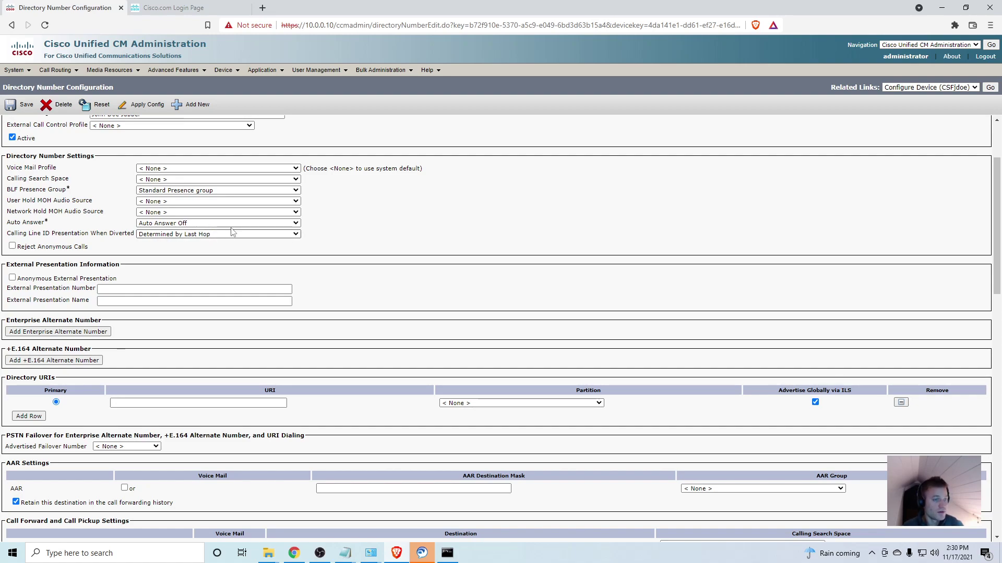
{"action": "scroll", "coordinate": [457, 261], "scroll_direction": "down", "scroll_amount": 2}
{"action": "scroll", "coordinate": [457, 260], "scroll_direction": "down", "scroll_amount": 5}
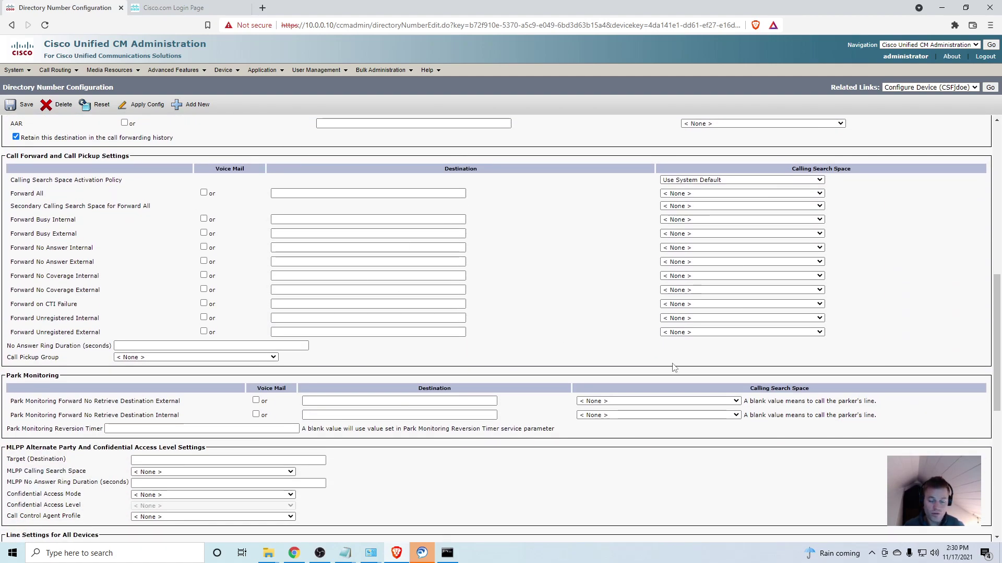
{"action": "scroll", "coordinate": [443, 293], "scroll_direction": "down", "scroll_amount": 3}
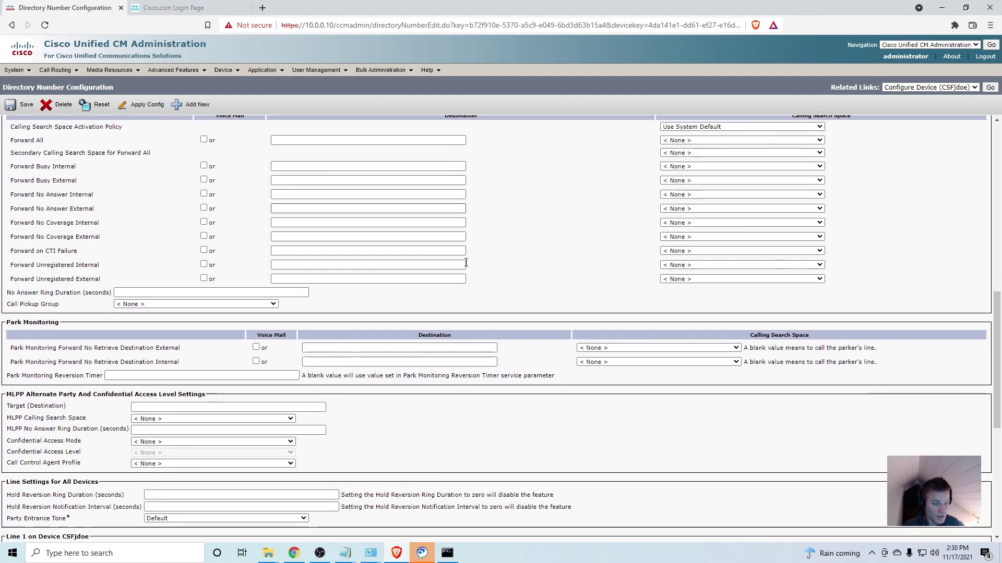
{"action": "scroll", "coordinate": [469, 264], "scroll_direction": "down", "scroll_amount": 3}
{"action": "left_click", "coordinate": [199, 290]}
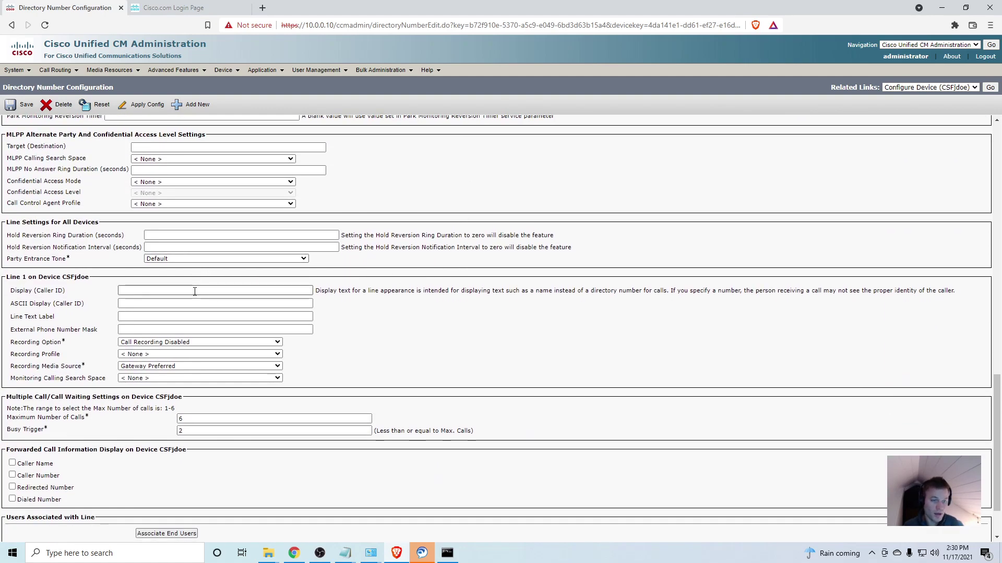
{"action": "left_click", "coordinate": [156, 310]}
{"action": "key", "text": "Tab"}
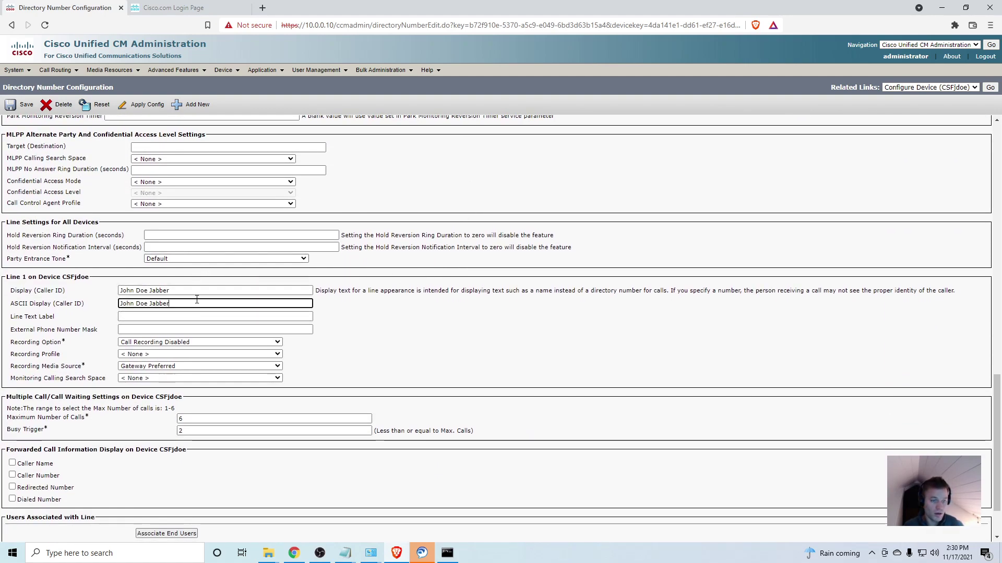
{"action": "left_click", "coordinate": [193, 317]}
{"action": "type", "text": "John Doe Jabber"}
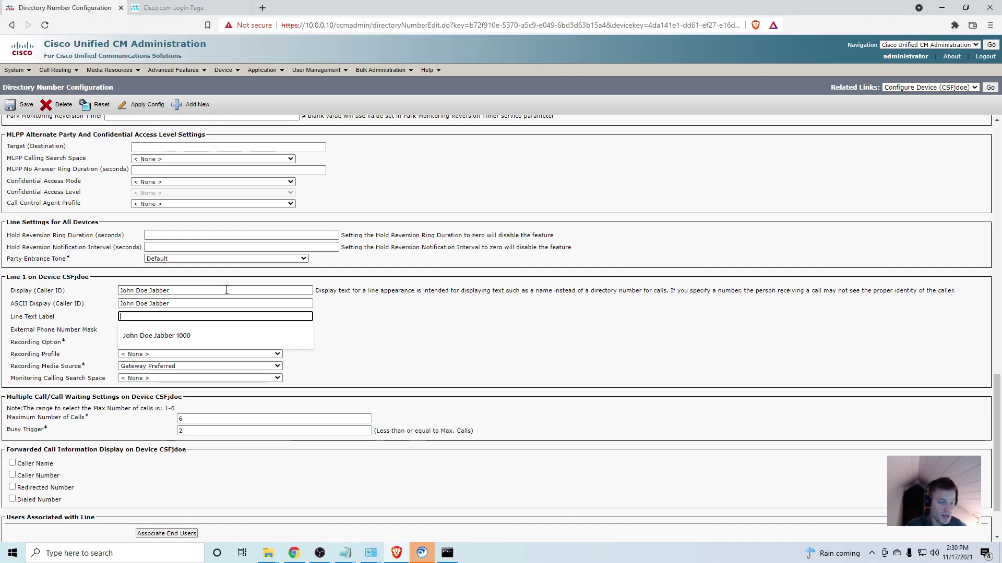
{"action": "left_click", "coordinate": [221, 334]}
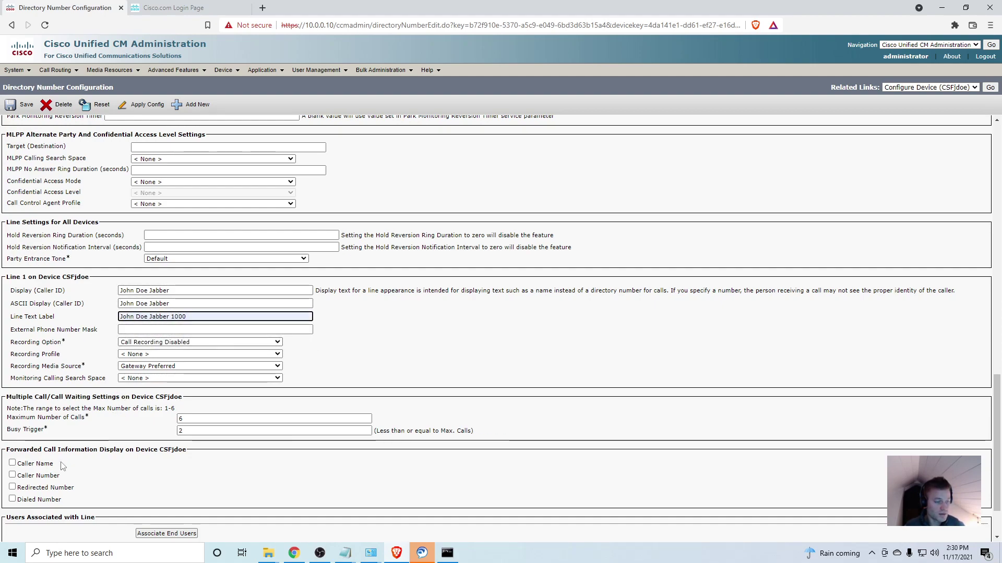
{"action": "left_click", "coordinate": [43, 468]}
- Enable Caller Name and Dialed Number display for forwarded calls and save line 1000
{"action": "left_click", "coordinate": [44, 466]}
{"action": "scroll", "coordinate": [45, 472], "scroll_direction": "down", "scroll_amount": 2}
{"action": "left_click", "coordinate": [44, 432]}
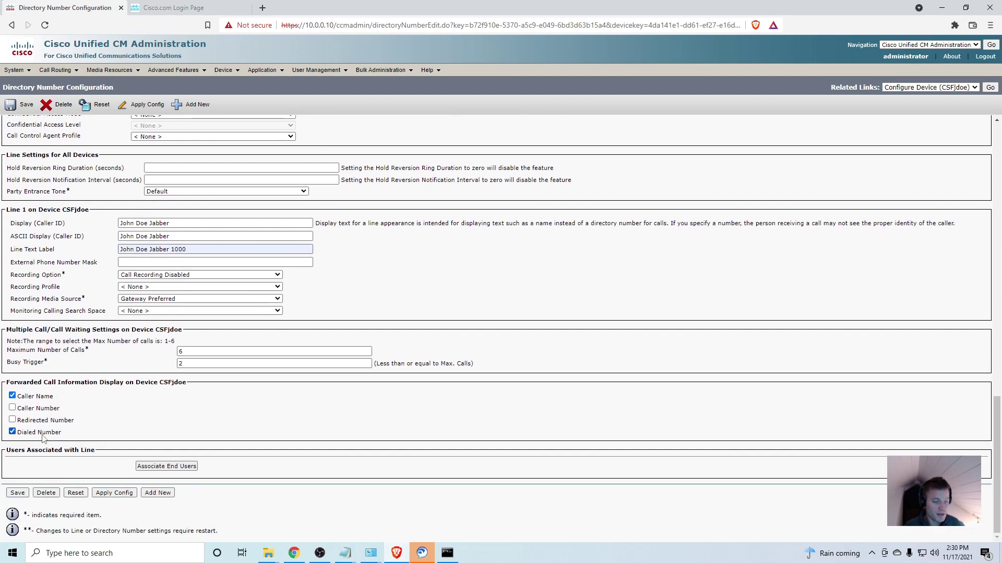
{"action": "left_click", "coordinate": [16, 494]}
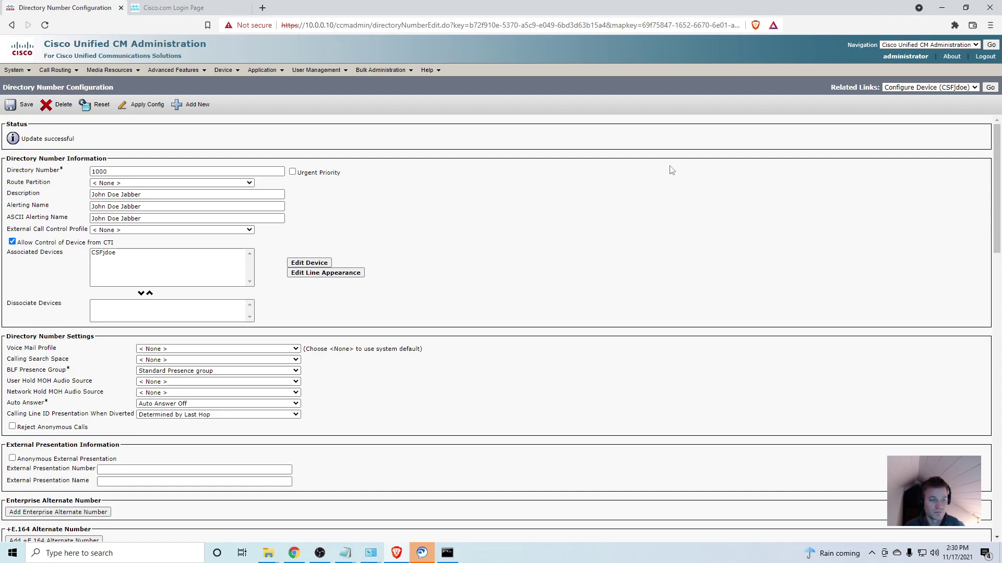
- Return to CSFjdoe's Phone Configuration via Configure Device and launch Cisco Jabber
{"action": "left_click", "coordinate": [991, 88]}
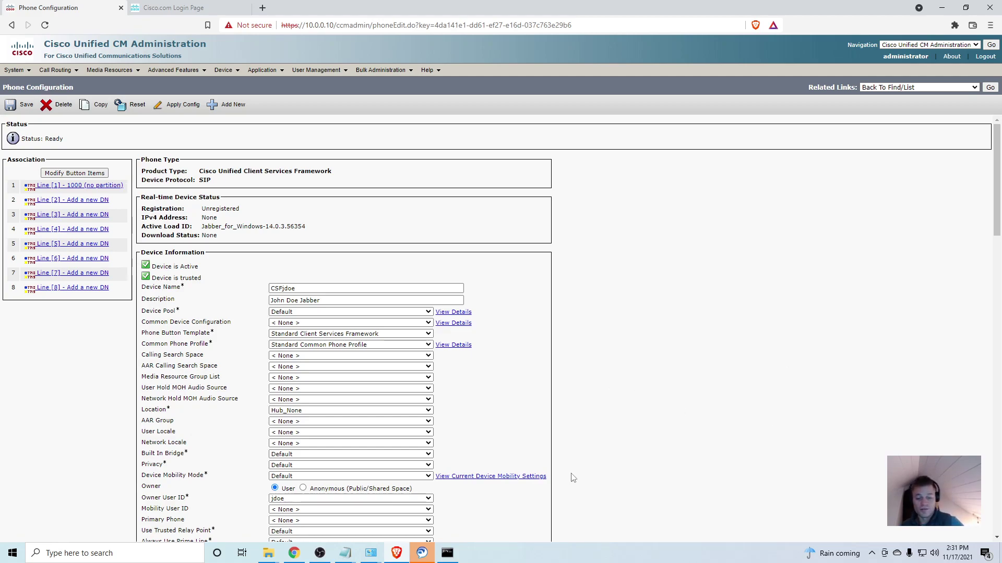
{"action": "left_click", "coordinate": [423, 555]}
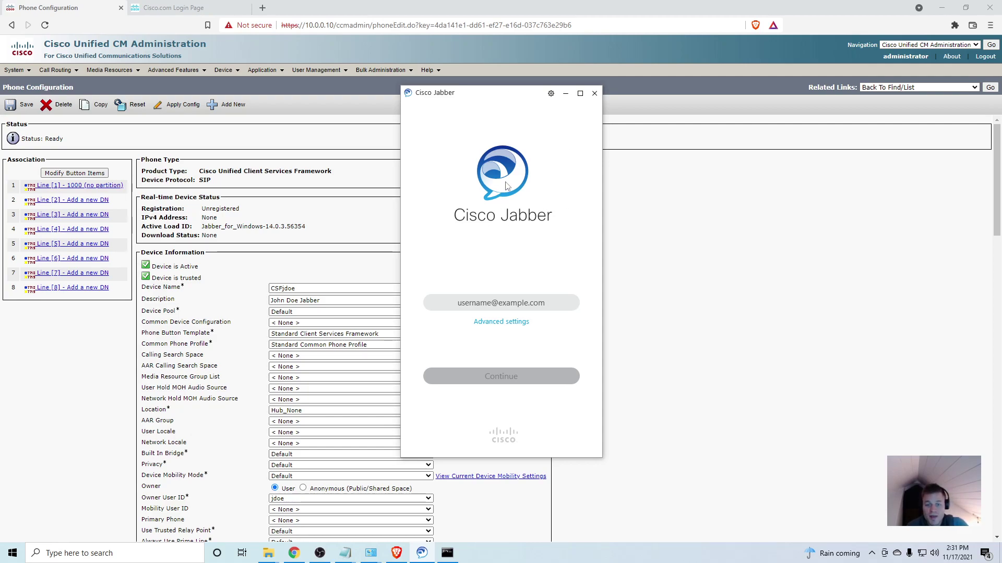
- In Jabber's advanced settings, choose Cisco Communications Manager 9 or later with login server 10.0.0.10
{"action": "left_click", "coordinate": [518, 323]}
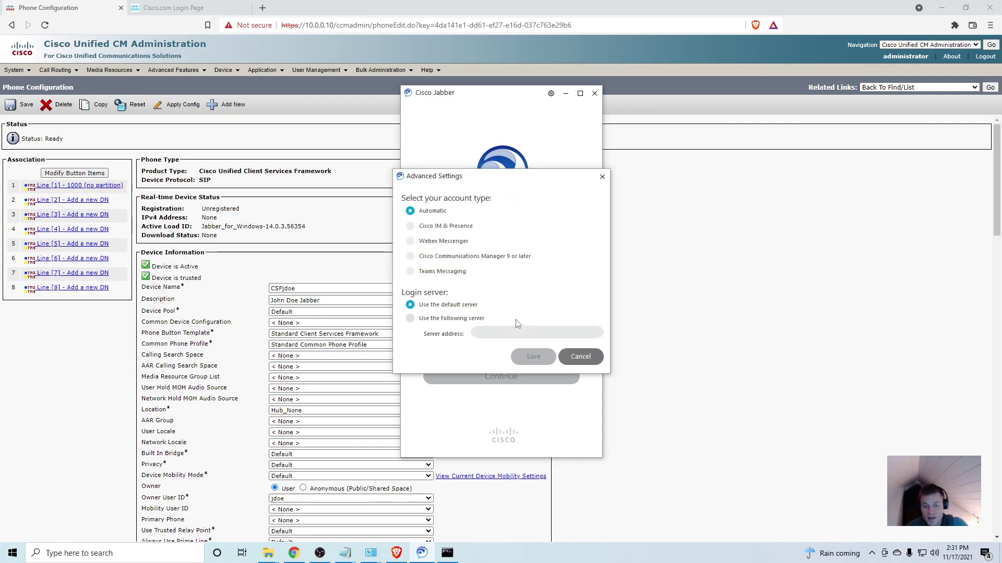
{"action": "left_click", "coordinate": [517, 258]}
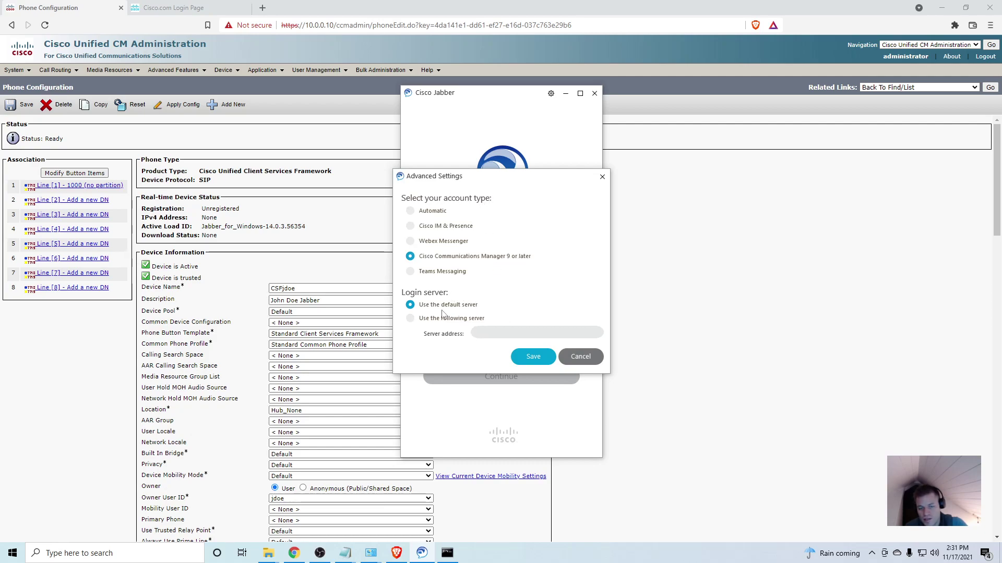
{"action": "left_click", "coordinate": [452, 318]}
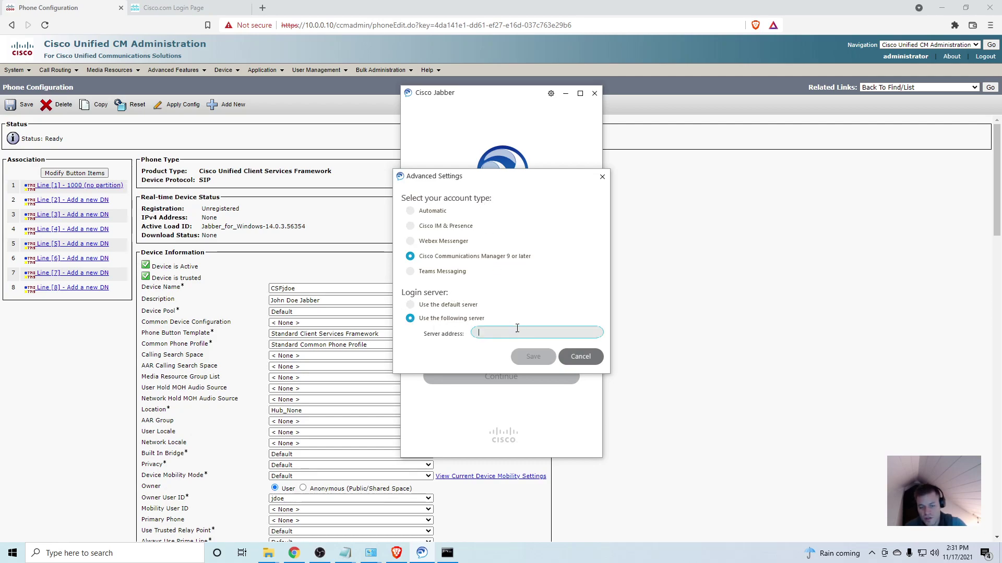
{"action": "type", "text": "10.0"}
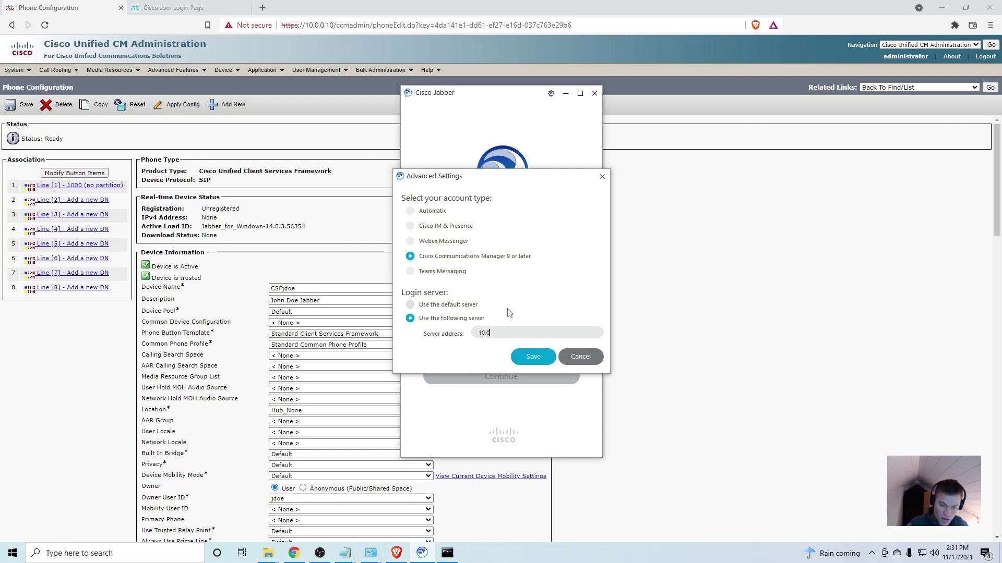
{"action": "type", "text": ".0.10"}
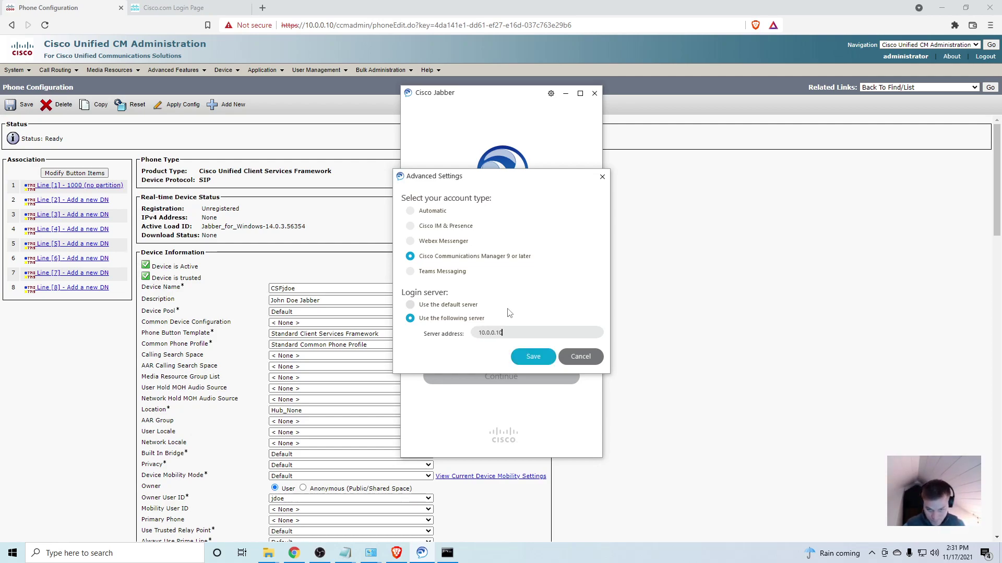
{"action": "left_click", "coordinate": [538, 354]}
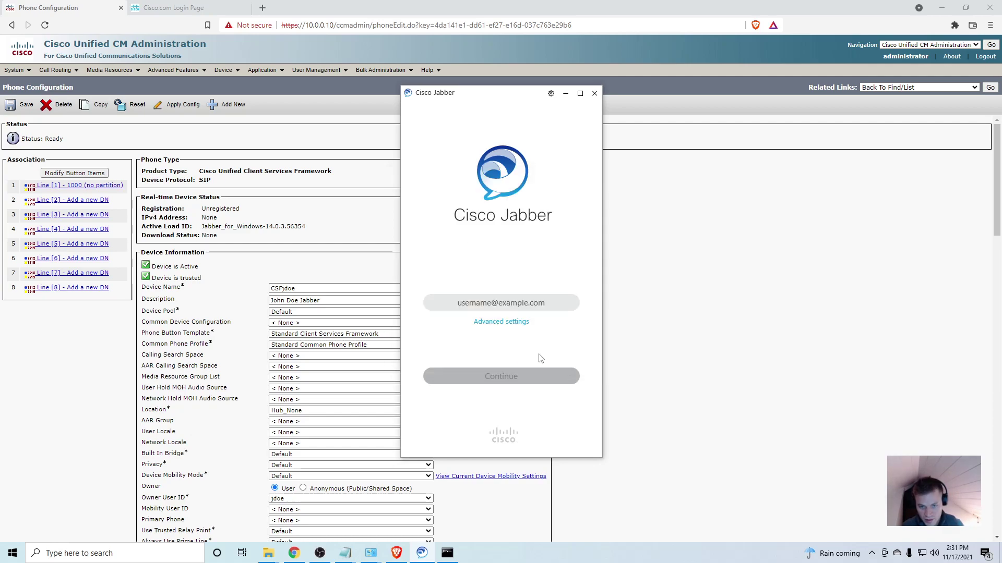
- Enter the user's full account address, including its domain, as the Jabber sign-in username
{"action": "left_click", "coordinate": [569, 297]}
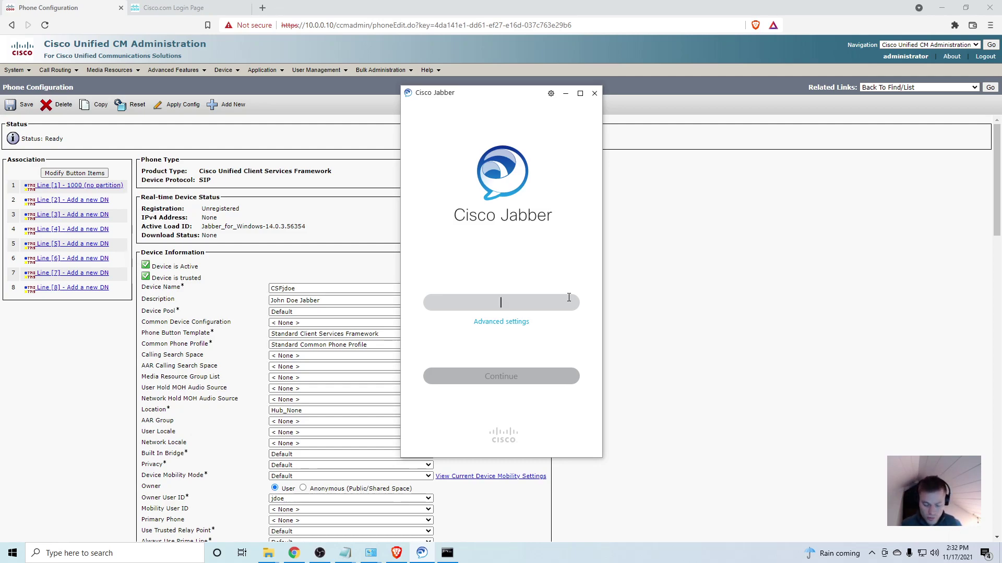
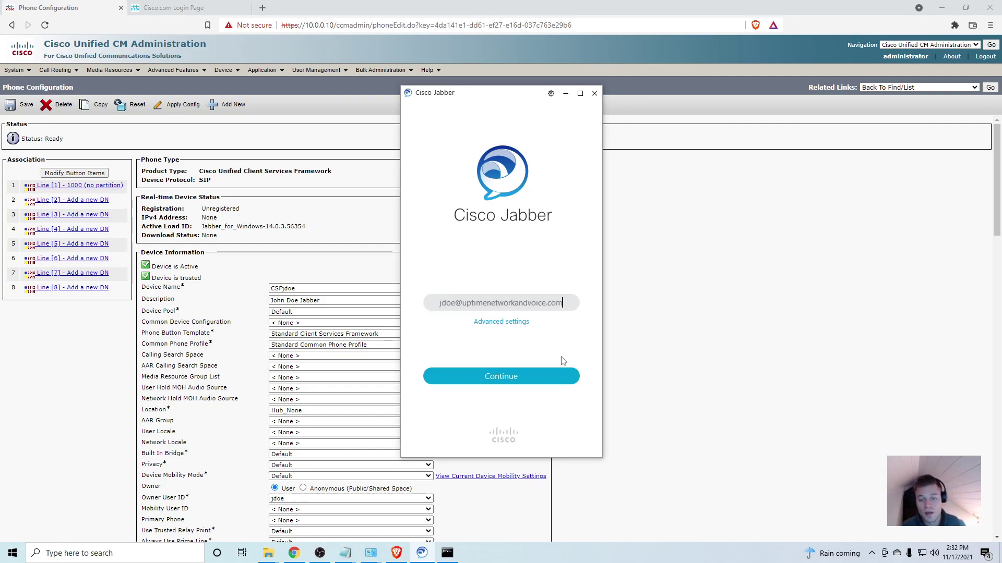
- Continue past the username, enter the user's password in Phone Services, and sign in to Jabber
{"action": "left_click", "coordinate": [555, 384]}
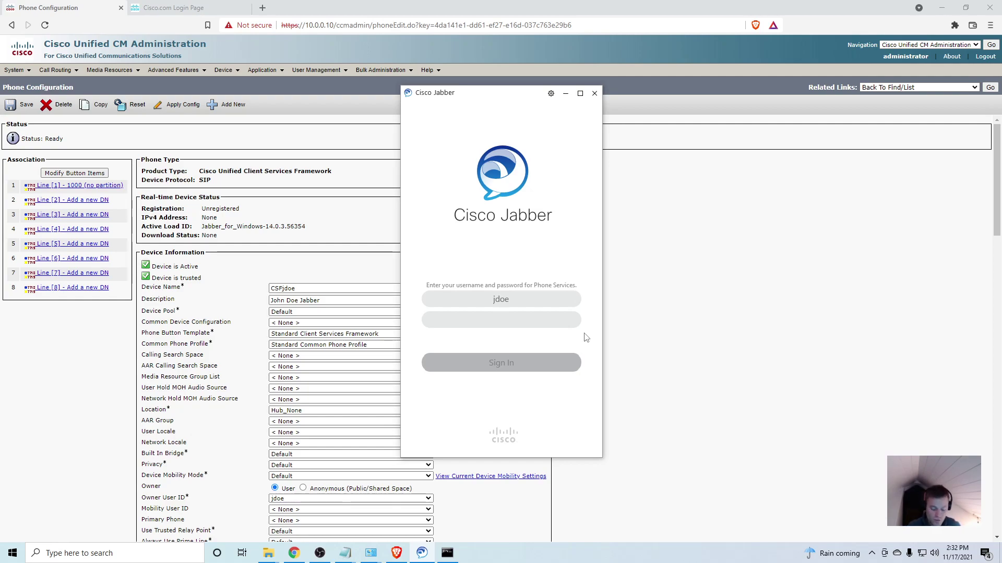
{"action": "type", "text": "**"}
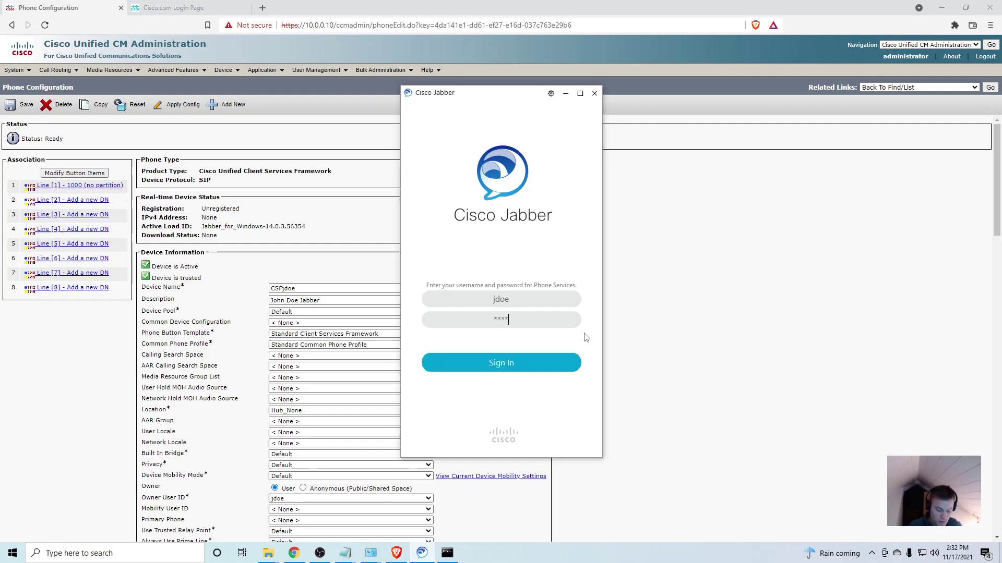
{"action": "type", "text": "*********"}
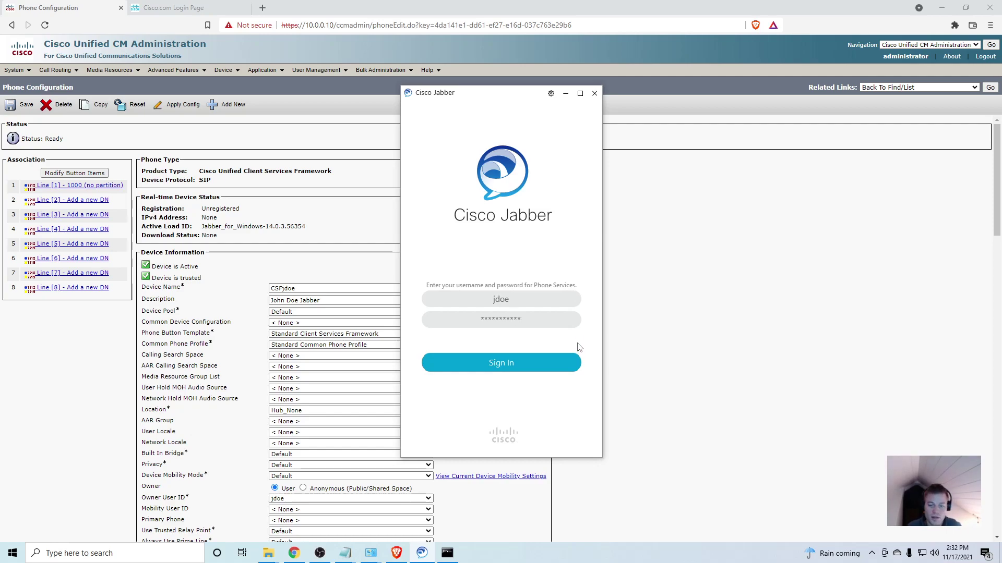
{"action": "left_click", "coordinate": [548, 360]}
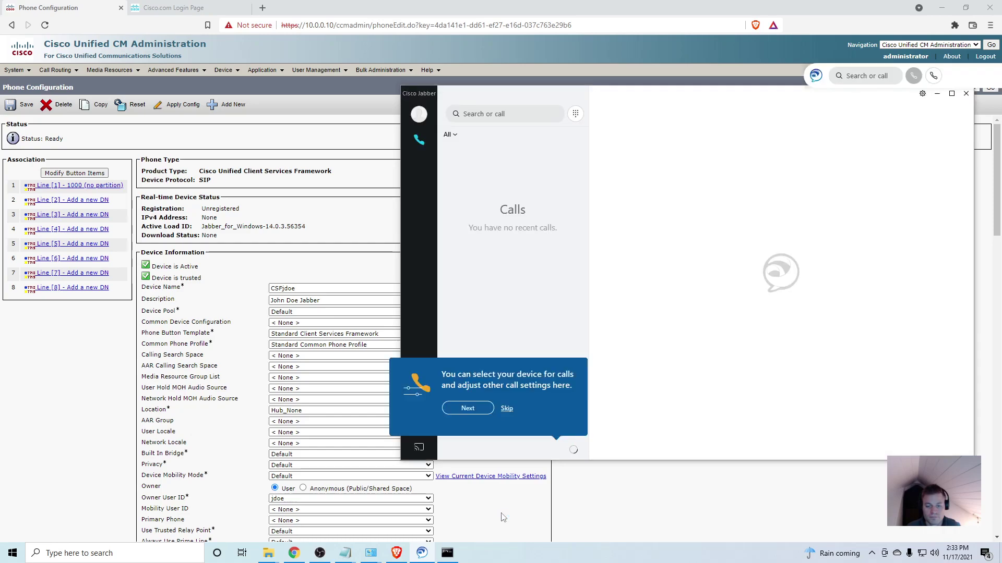
- Dismiss the Jabber tip popups and move the signed-in window further left on screen
{"action": "left_click", "coordinate": [475, 409]}
{"action": "left_click", "coordinate": [563, 419]}
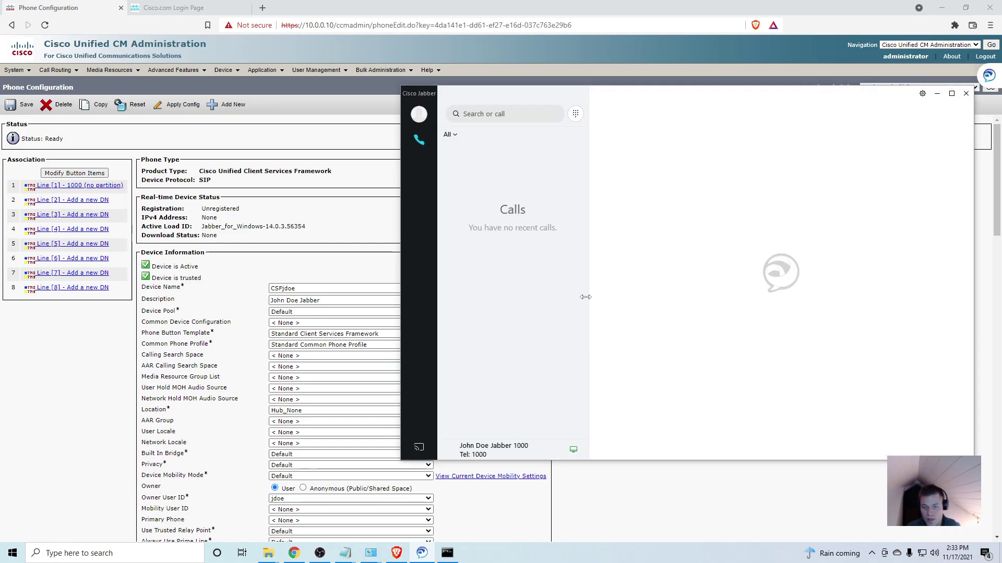
{"action": "left_click_drag", "start_coordinate": [532, 98], "coordinate": [310, 107]}
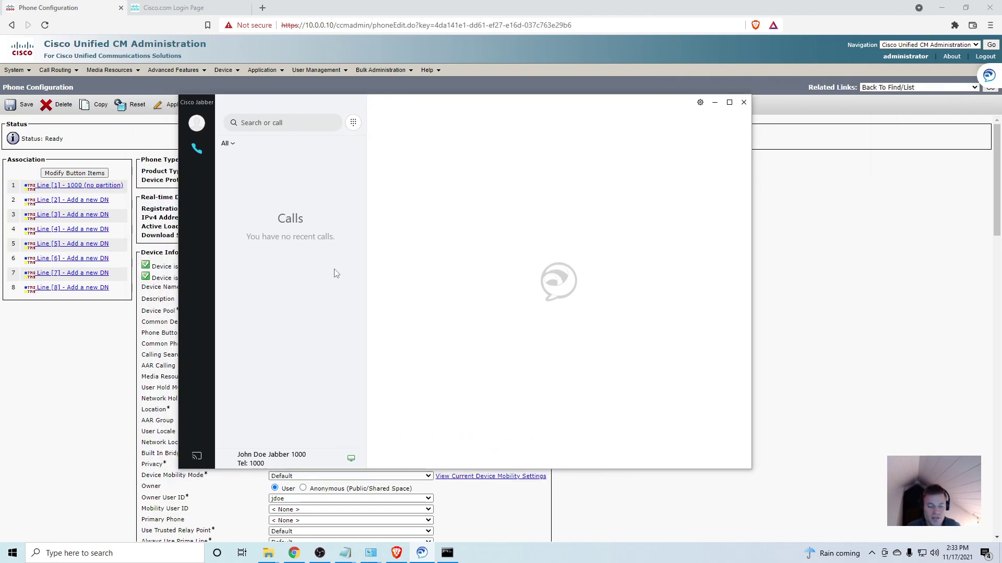